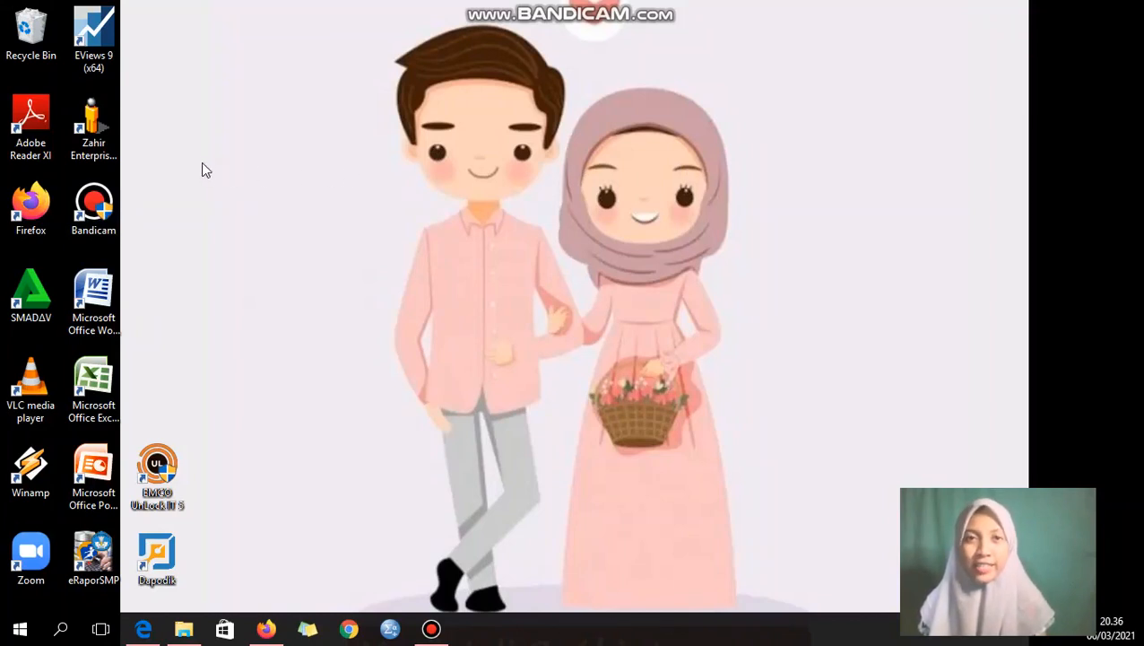
- Open Zahir Enterprise and start new company data, entering the company name PT. Gemah Ripah copied from the case-study PDF
{"action": "double_click", "coordinate": [106, 137]}
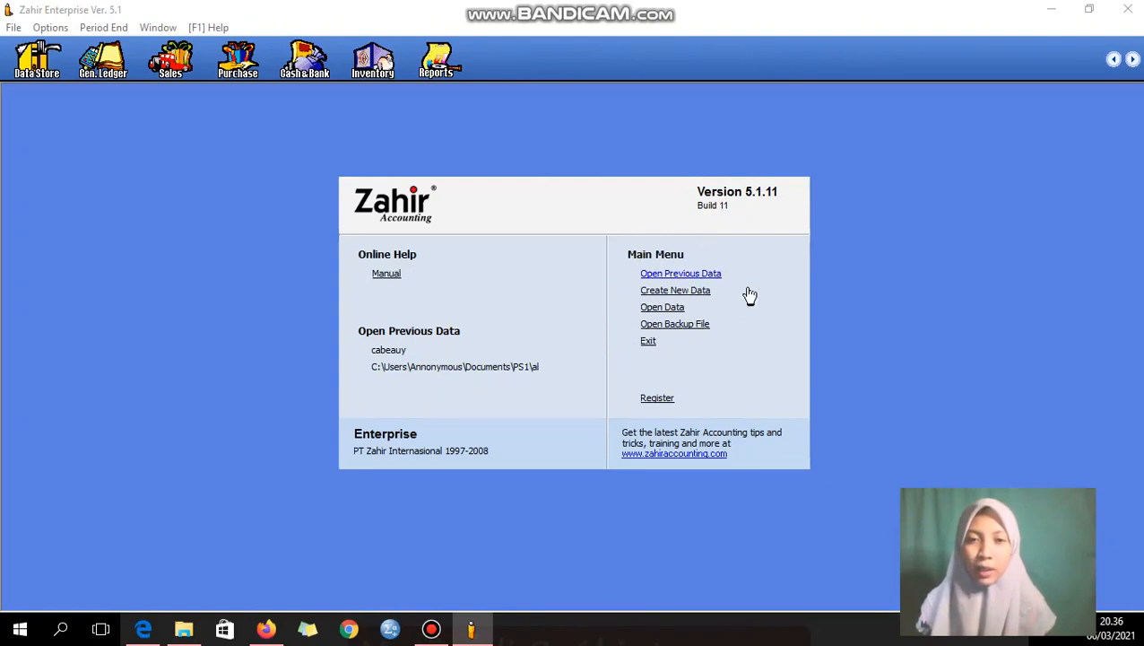
{"action": "left_click", "coordinate": [687, 290]}
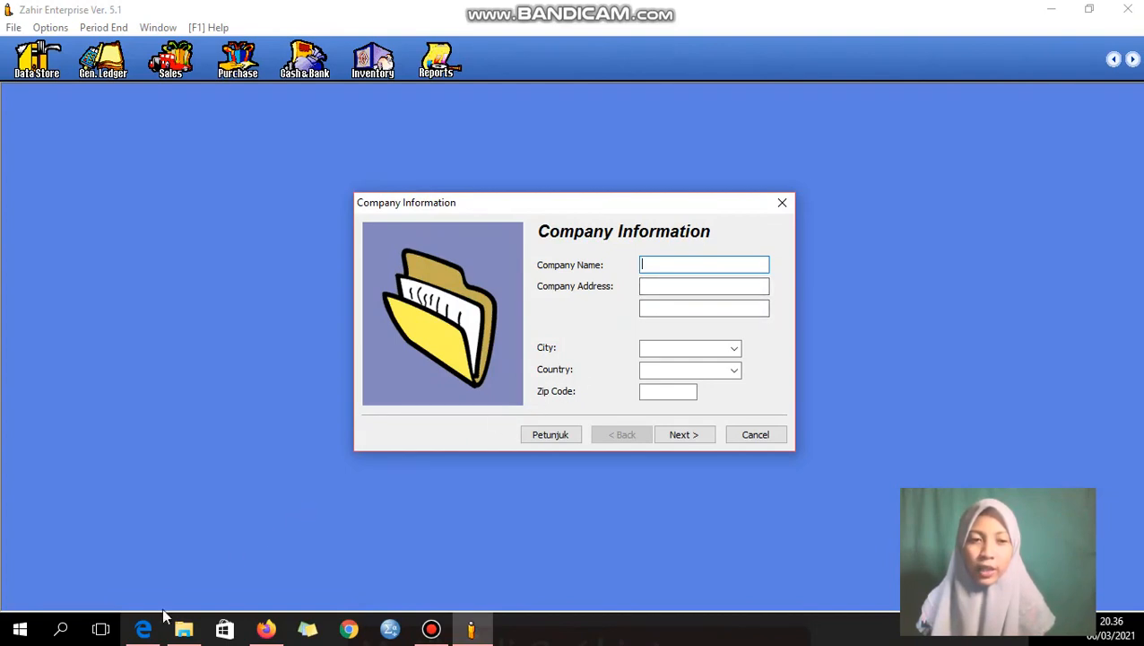
{"action": "left_click", "coordinate": [143, 629]}
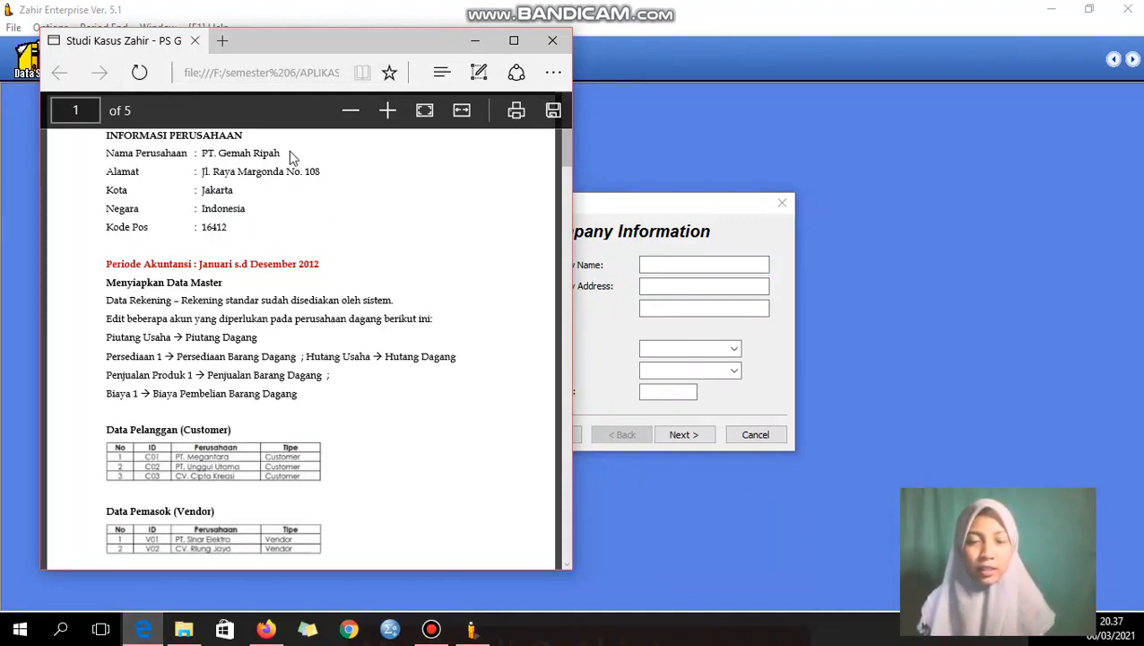
{"action": "left_click_drag", "start_coordinate": [203, 154], "coordinate": [299, 147]}
{"action": "key", "text": "ctrl+c"}
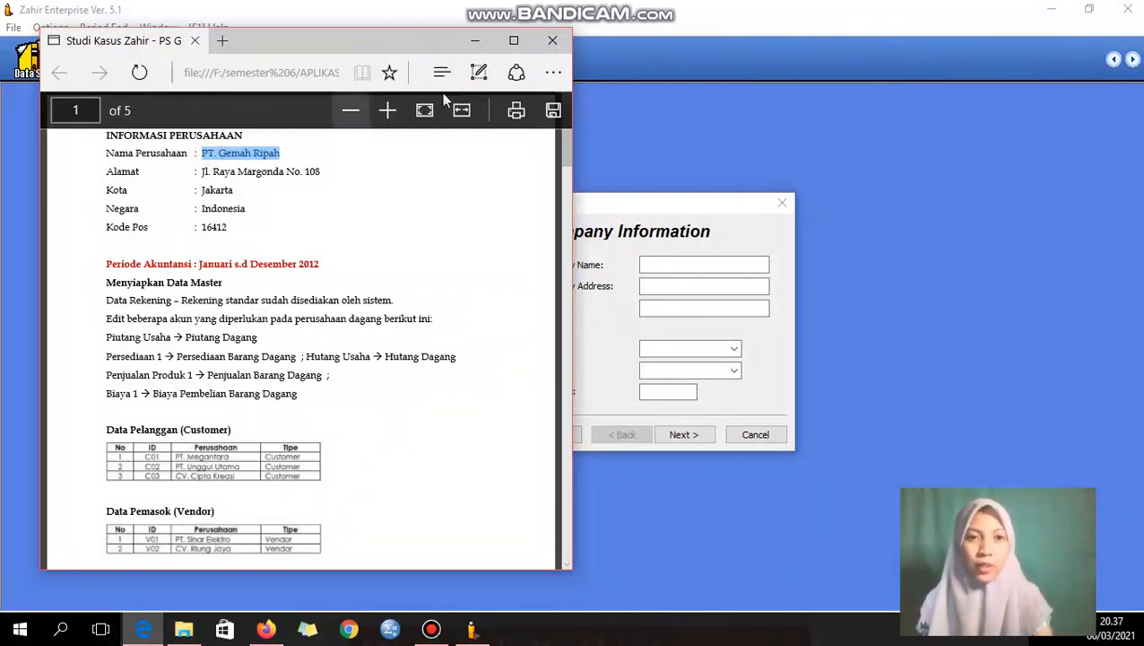
{"action": "left_click", "coordinate": [480, 40]}
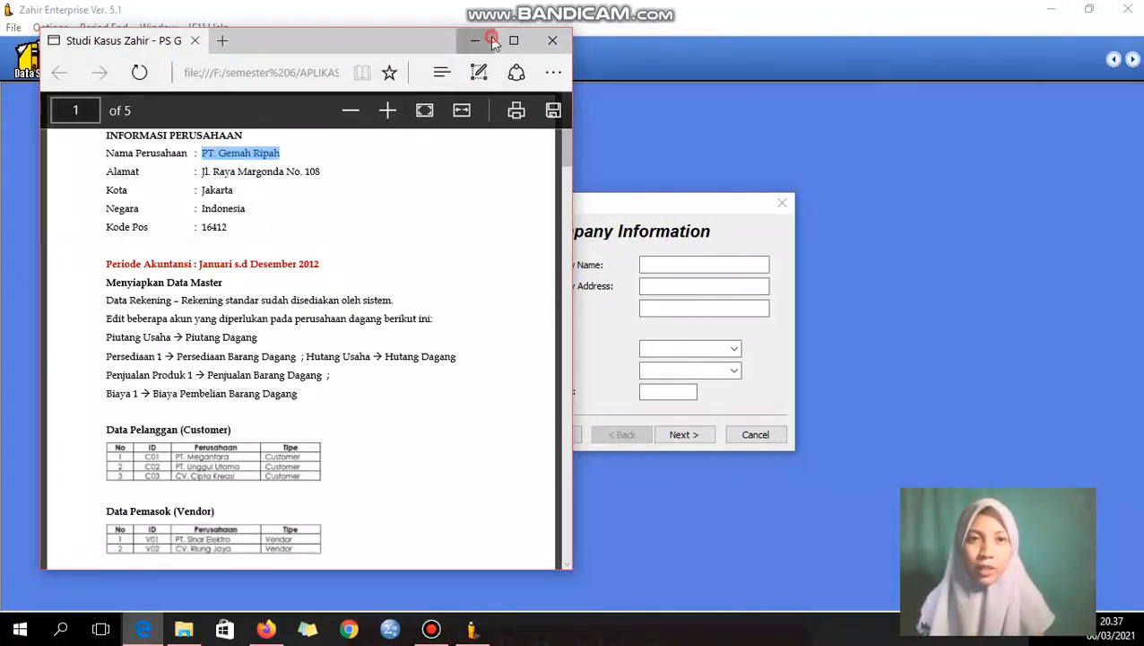
{"action": "key", "text": "ctrl+v"}
- Fill in the company's street address in the company information, as given in the case-study PDF
{"action": "left_click", "coordinate": [659, 285]}
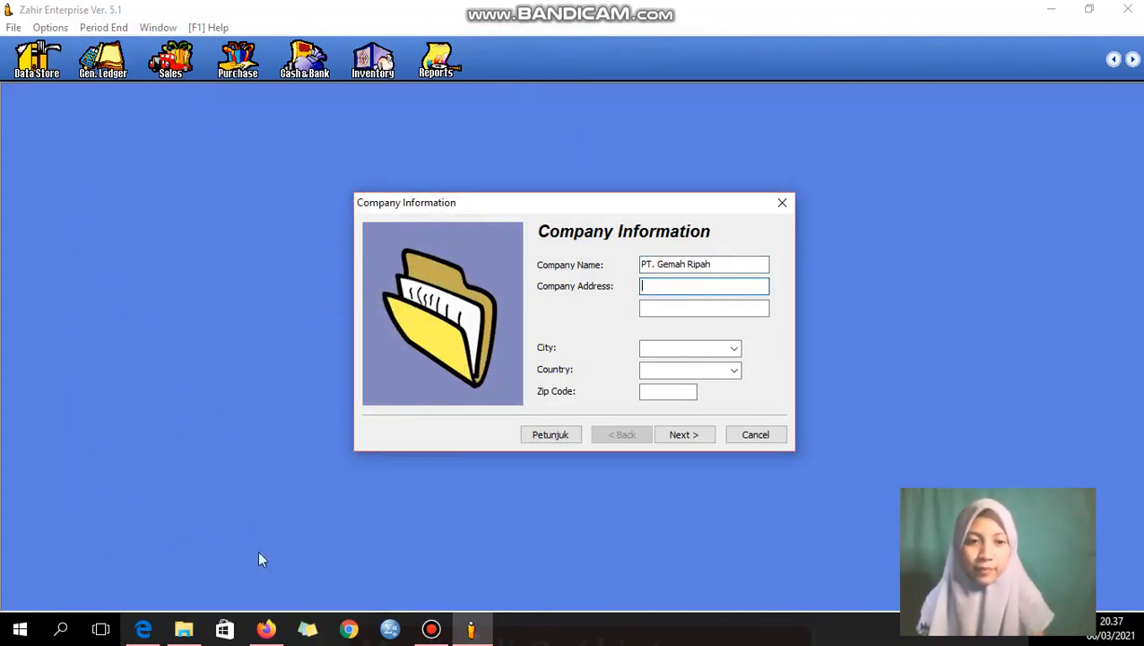
{"action": "mouse_move", "coordinate": [278, 639]}
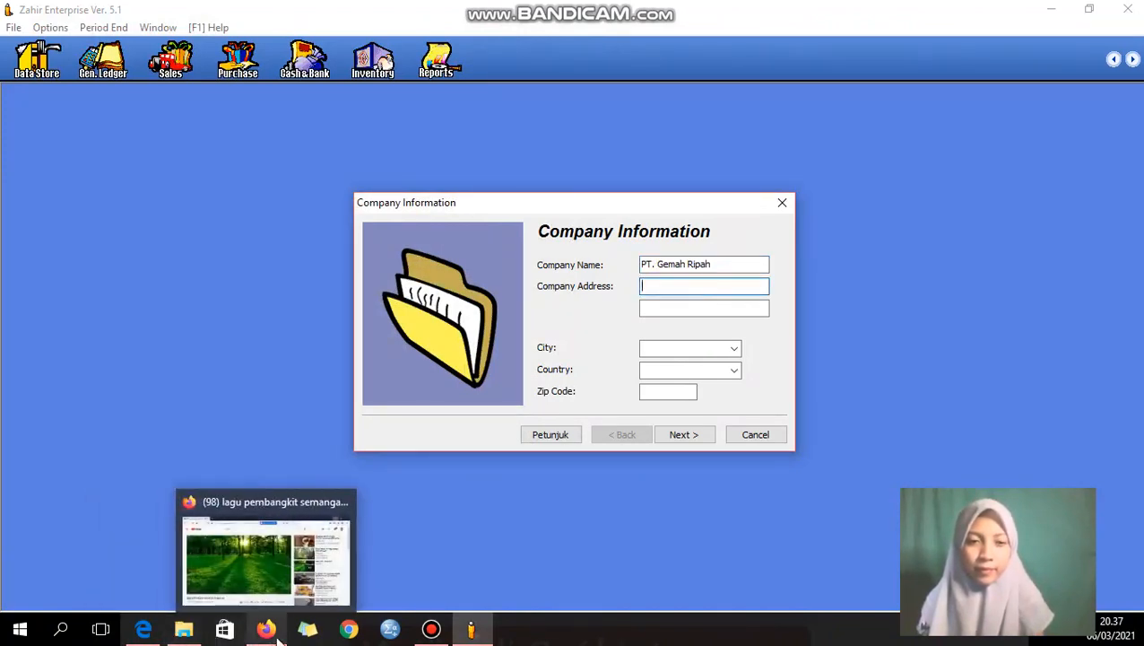
{"action": "left_click", "coordinate": [143, 627]}
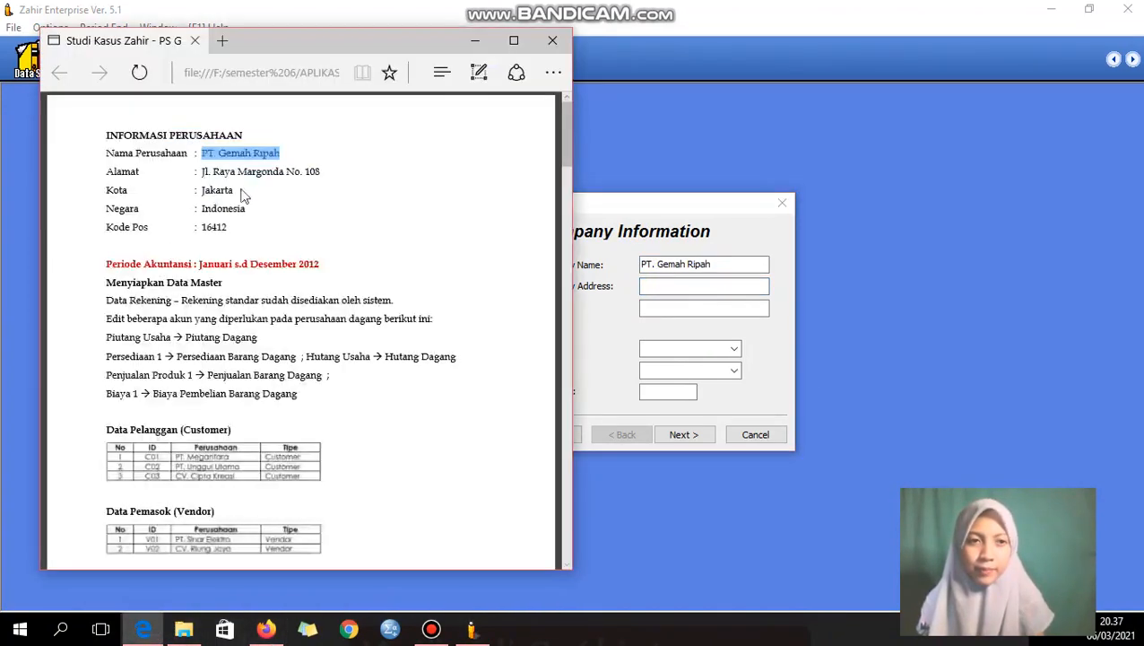
{"action": "left_click_drag", "start_coordinate": [319, 172], "coordinate": [210, 175]}
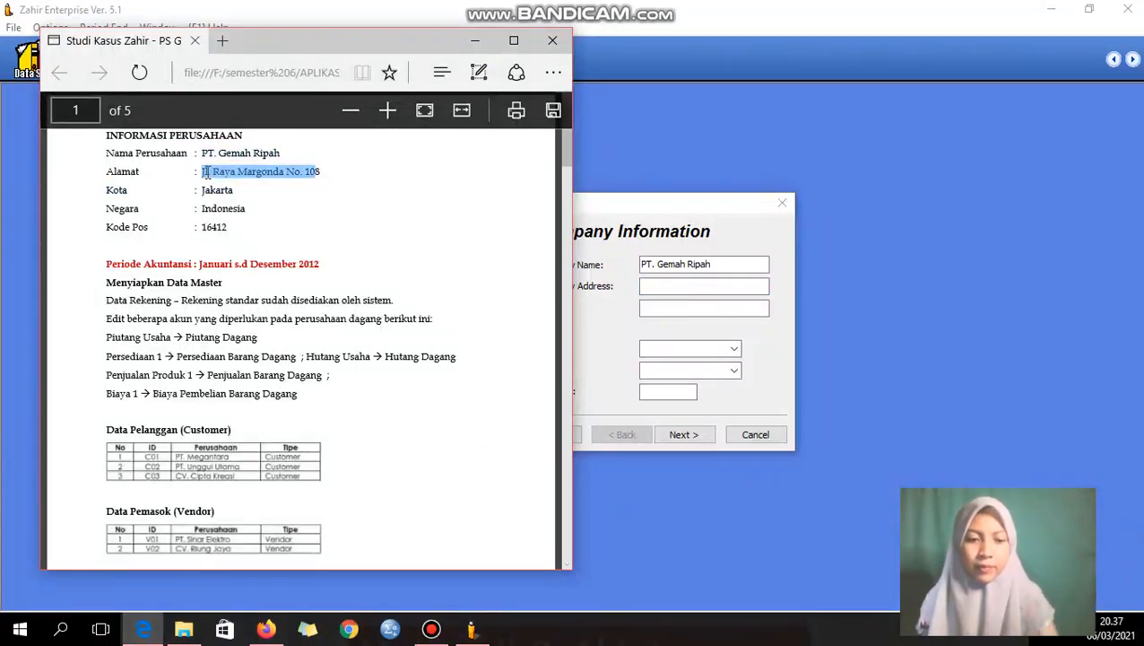
{"action": "left_click", "coordinate": [475, 40]}
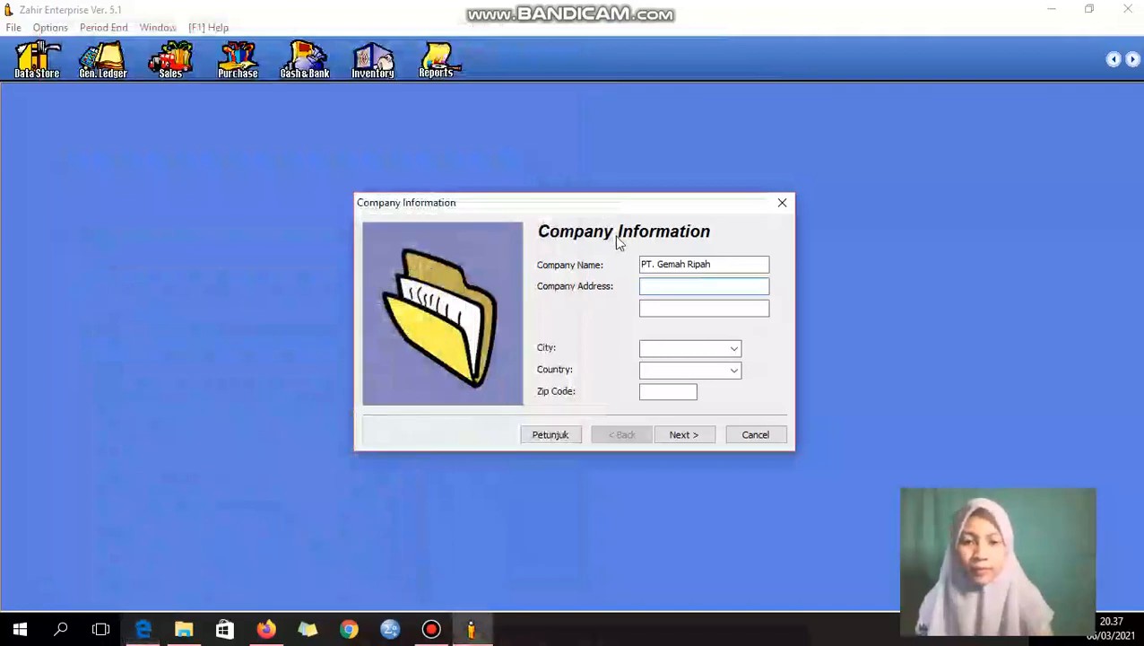
{"action": "type", "text": "Jl. Raya Margonda No. 10"}
{"action": "type", "text": "8"}
- Set the company's city to Jakarta and country to Indonesia, enter its zip code, and proceed to the accounting period
{"action": "key", "text": "Tab"}
{"action": "key", "text": "Tab"}
{"action": "left_click", "coordinate": [734, 350]}
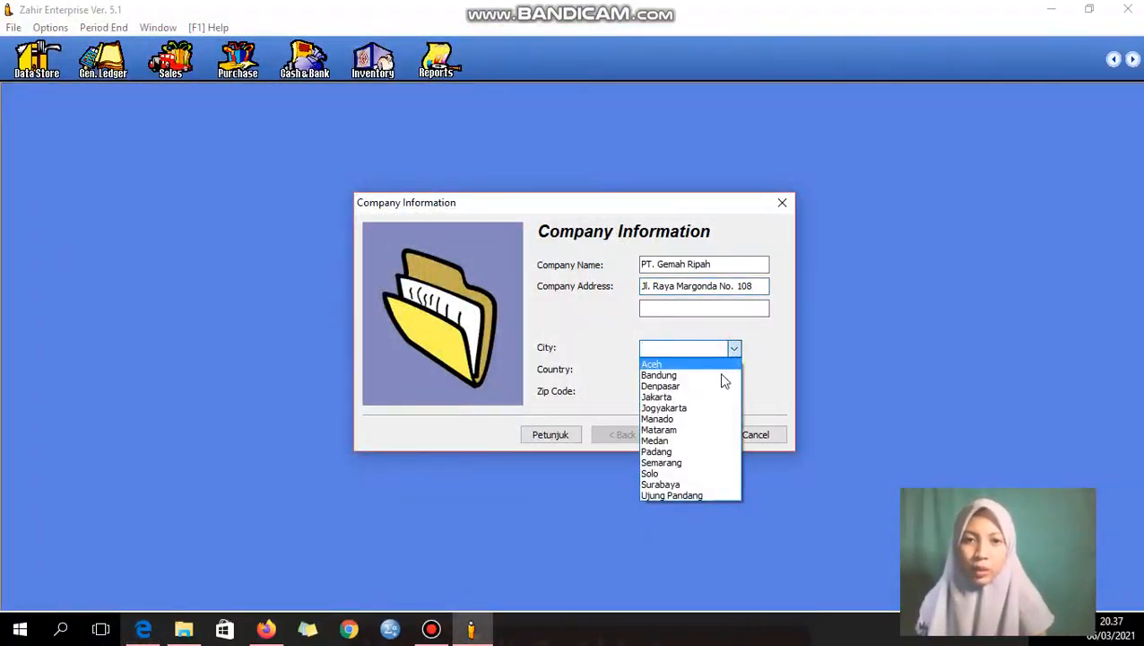
{"action": "left_click", "coordinate": [722, 397]}
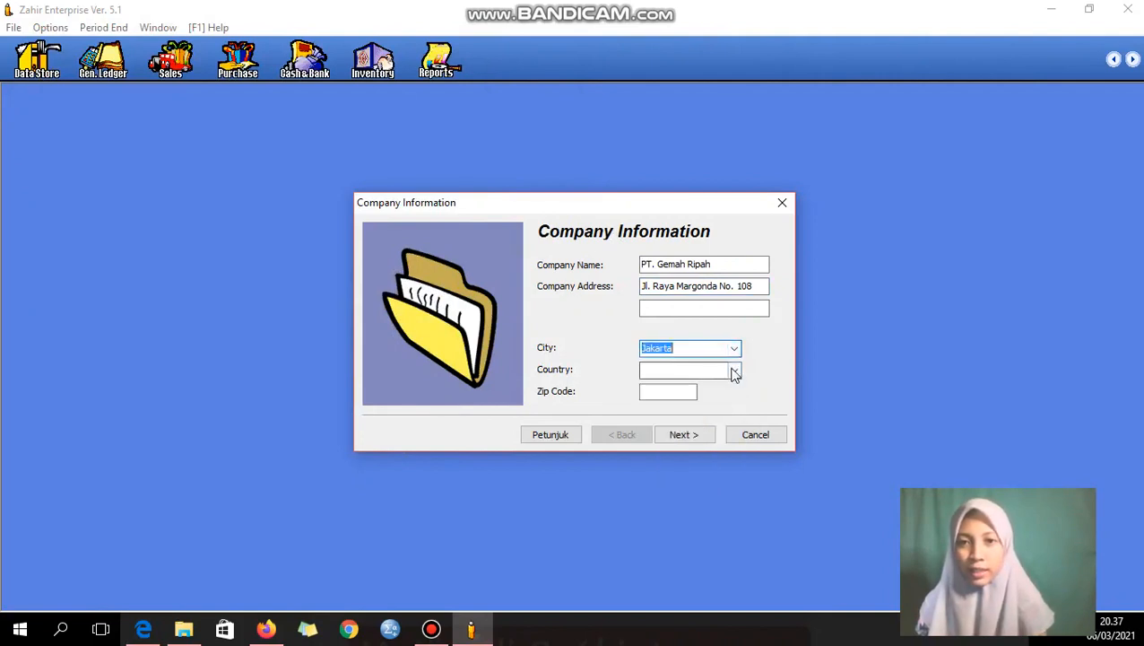
{"action": "left_click", "coordinate": [734, 371]}
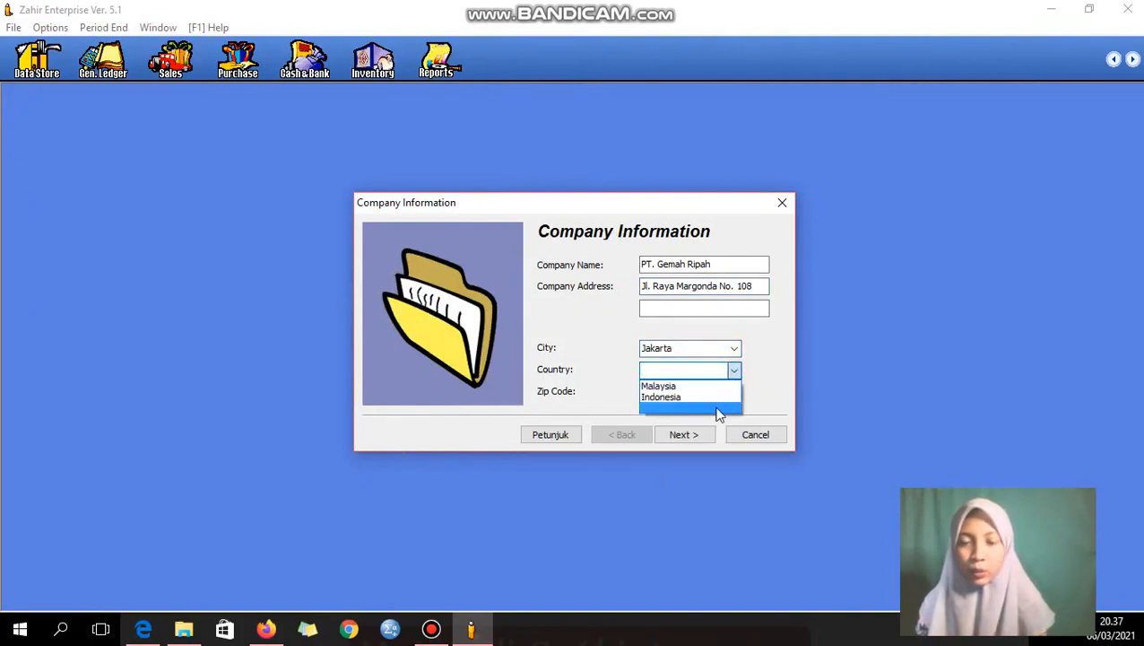
{"action": "left_click", "coordinate": [720, 396]}
{"action": "left_click", "coordinate": [687, 392]}
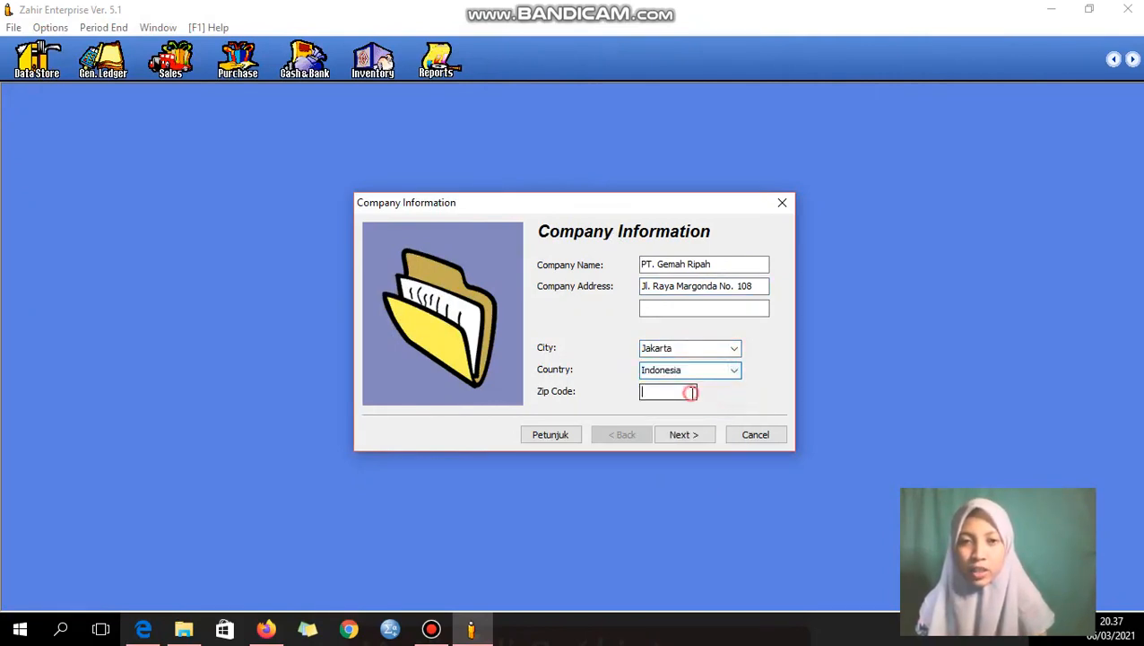
{"action": "type", "text": "16412"}
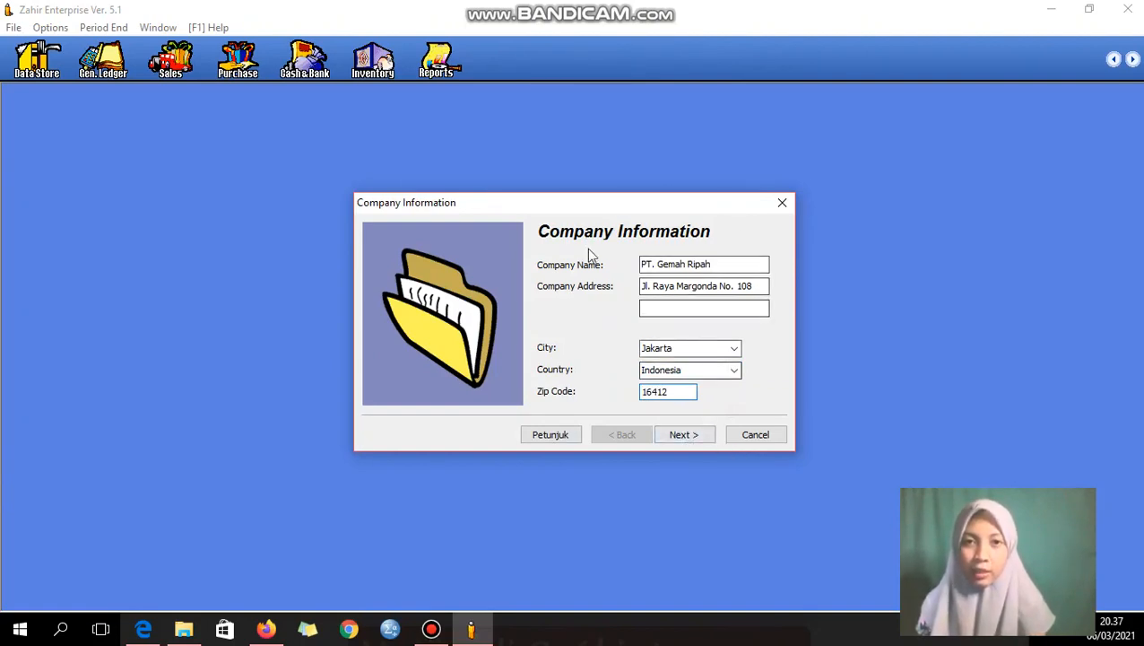
{"action": "left_click", "coordinate": [683, 436]}
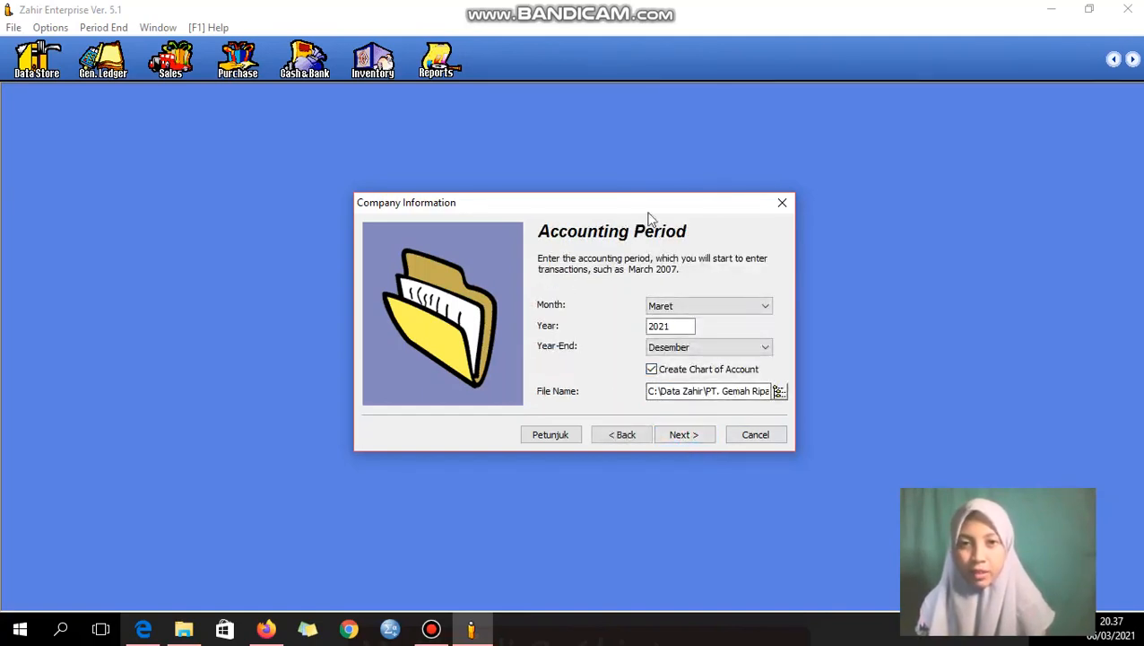
- Check the period in the case-study PDF and set the accounting period to Januari 2012 with year-end Desember
{"action": "left_click", "coordinate": [155, 632]}
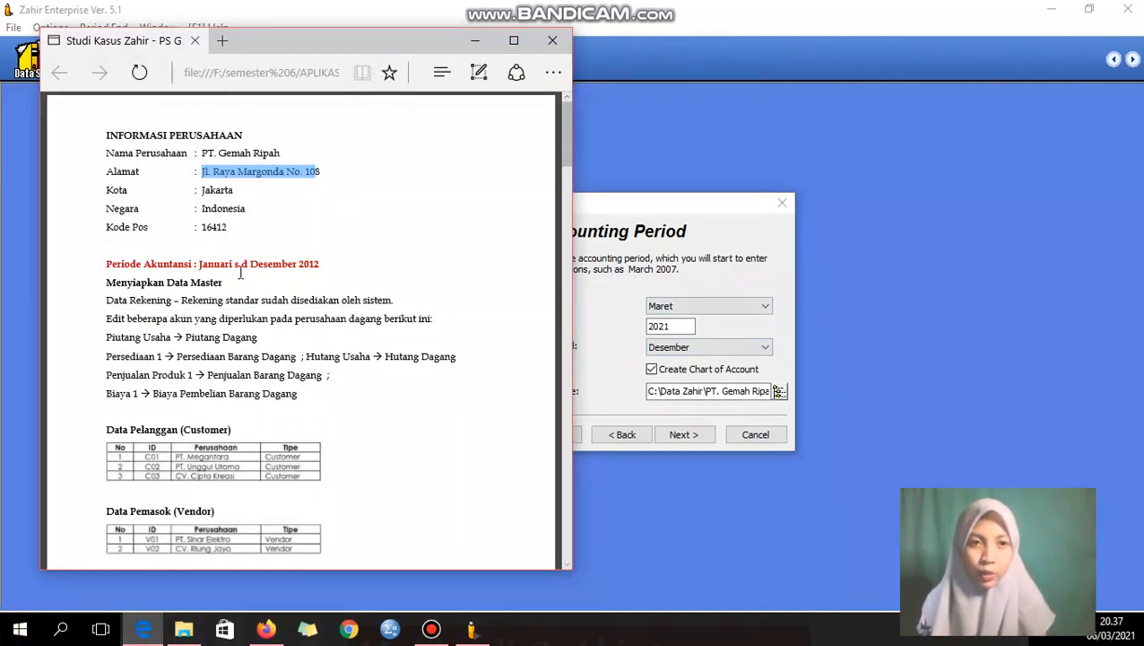
{"action": "left_click", "coordinate": [143, 631]}
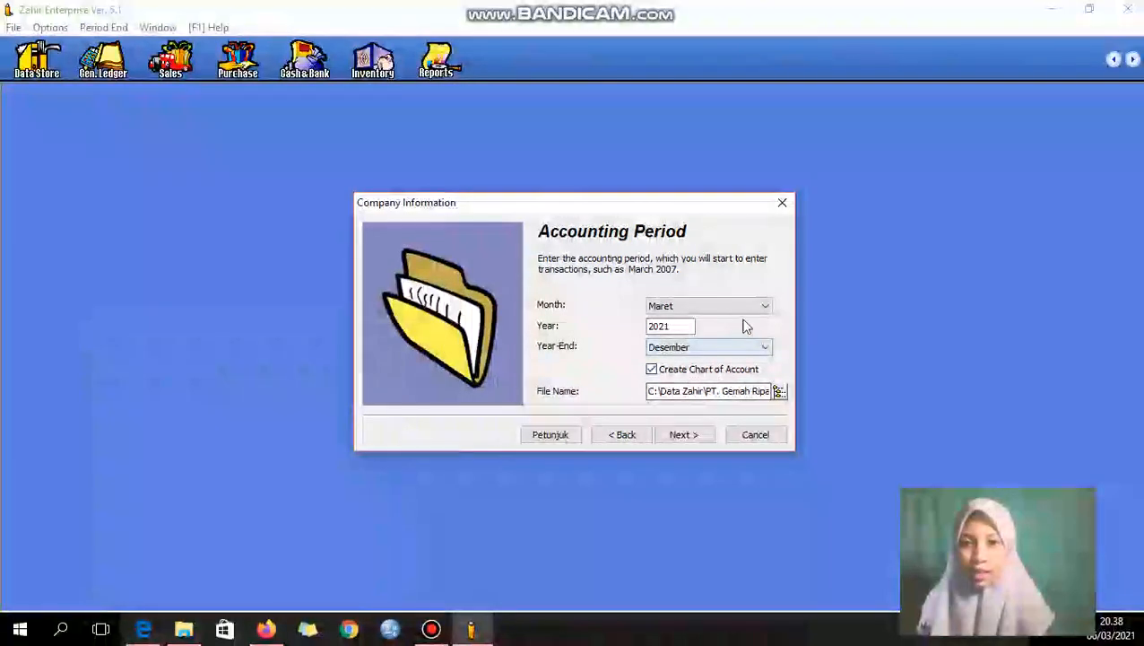
{"action": "left_click", "coordinate": [762, 307]}
{"action": "left_click", "coordinate": [741, 321]}
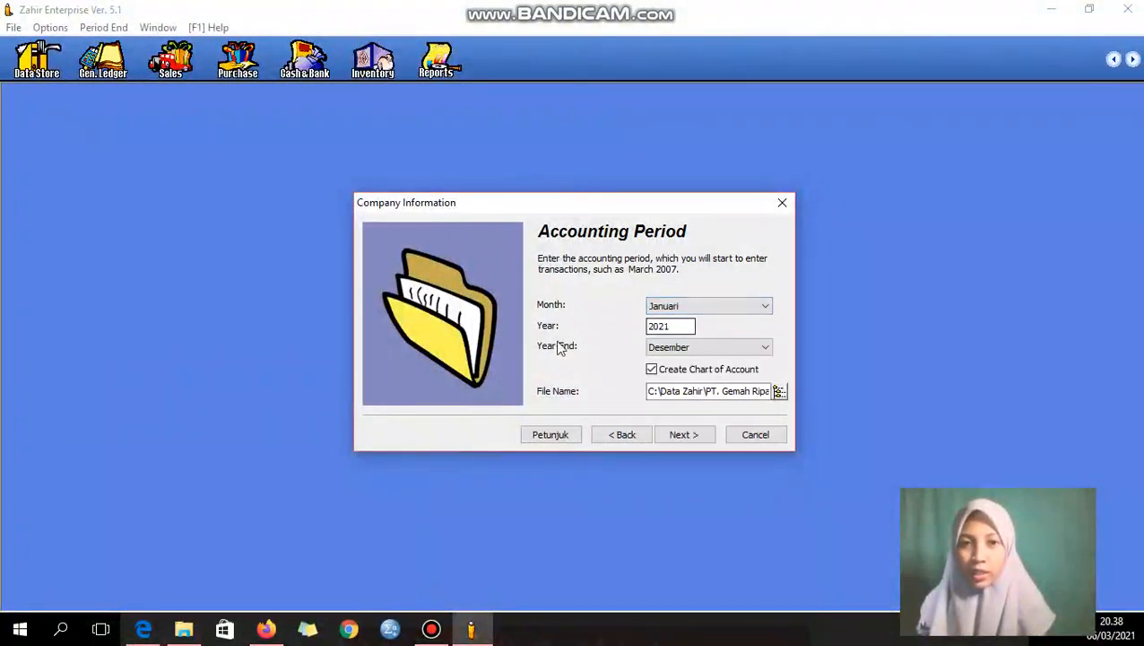
{"action": "left_click", "coordinate": [675, 326]}
{"action": "key", "text": "BackSpace"}
{"action": "key", "text": "BackSpace"}
{"action": "type", "text": "12"}
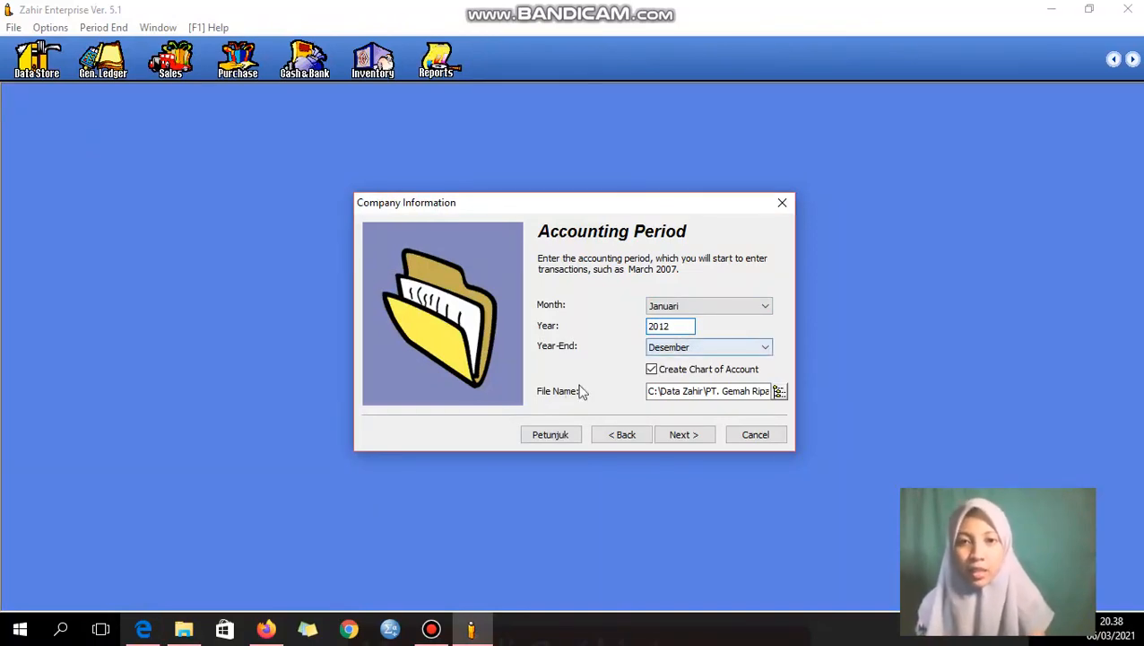
{"action": "left_click", "coordinate": [744, 348]}
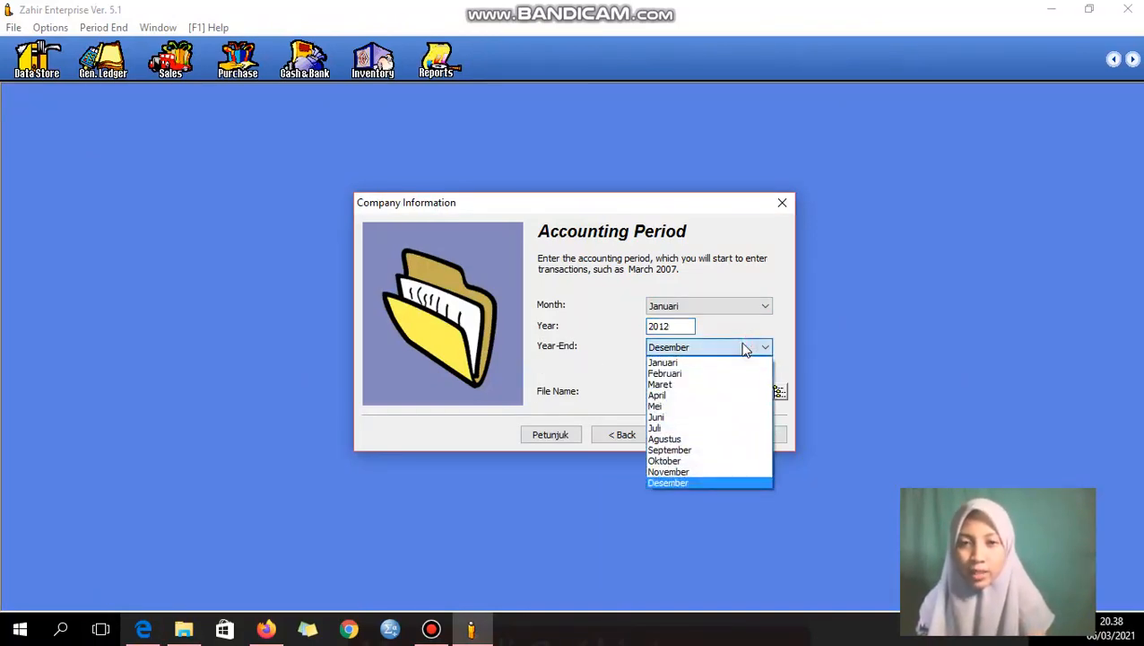
{"action": "left_click", "coordinate": [708, 476]}
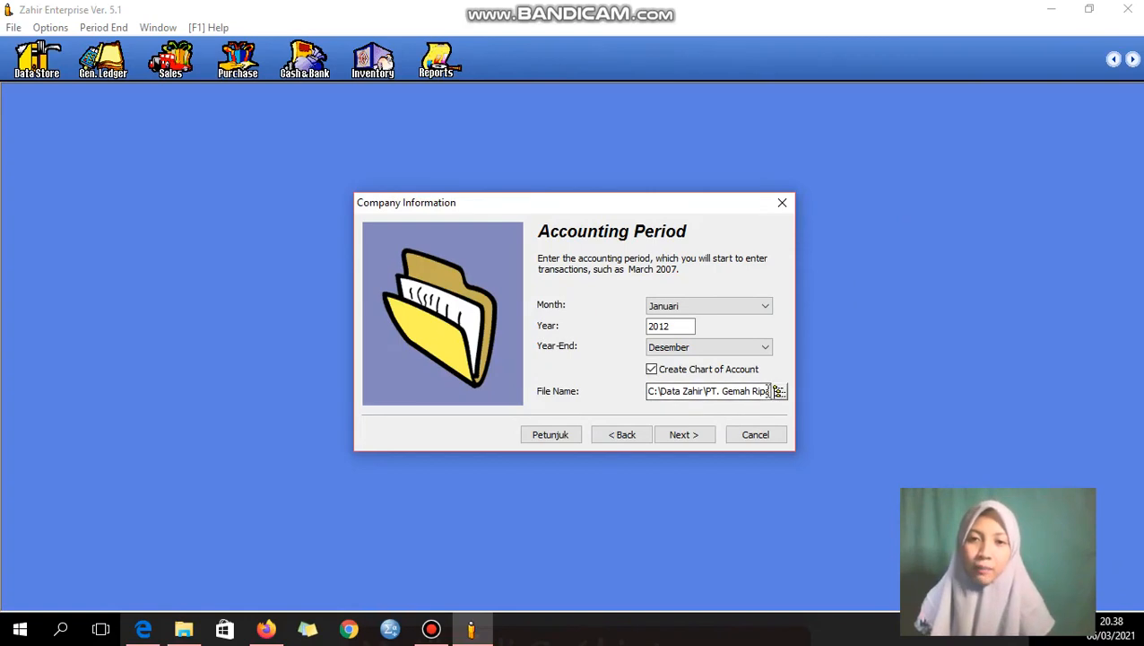
- Create a folder named "Aplikasi Komputer Akuntansi PS1" in Documents while choosing where to store the company data file
{"action": "left_click", "coordinate": [779, 393]}
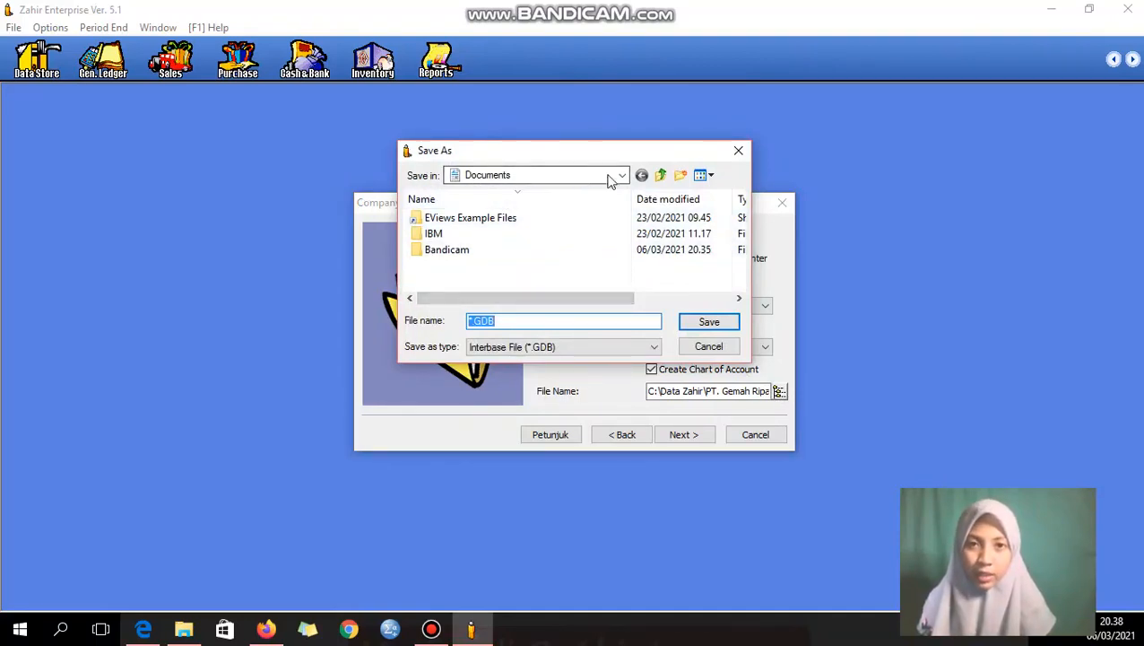
{"action": "left_click", "coordinate": [685, 176]}
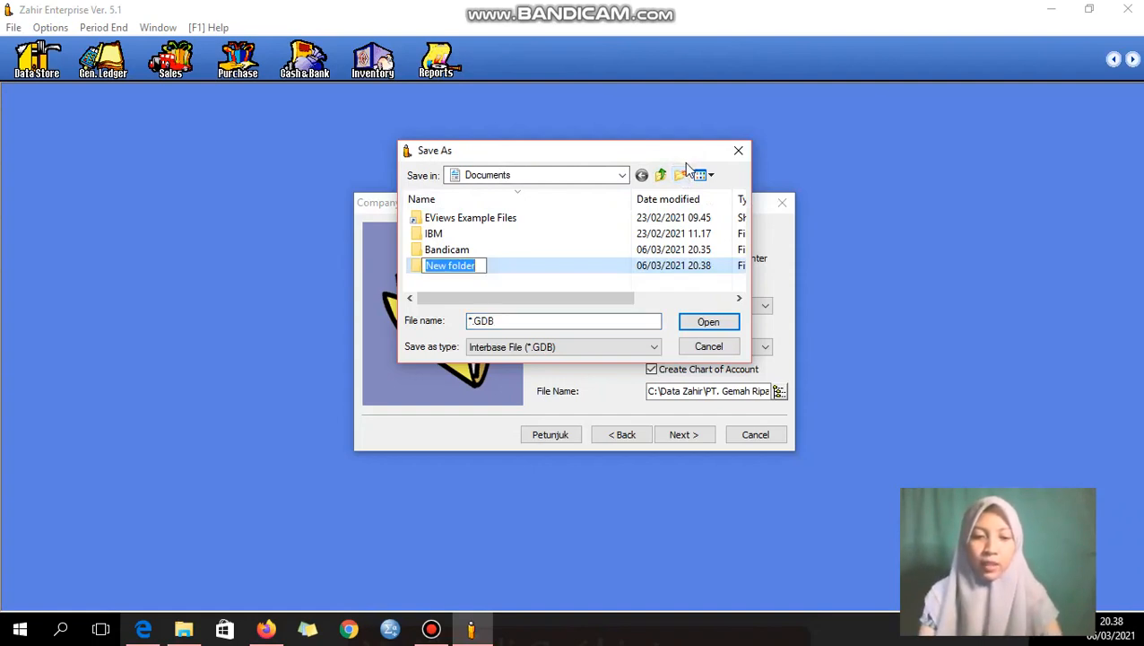
{"action": "type", "text": "Aplikasi KOm"}
{"action": "key", "text": "BackSpace"}
{"action": "key", "text": "BackSpace"}
{"action": "type", "text": "ompu"}
{"action": "type", "text": "ter Ak"}
{"action": "type", "text": "n"}
{"action": "type", "text": "untansi"}
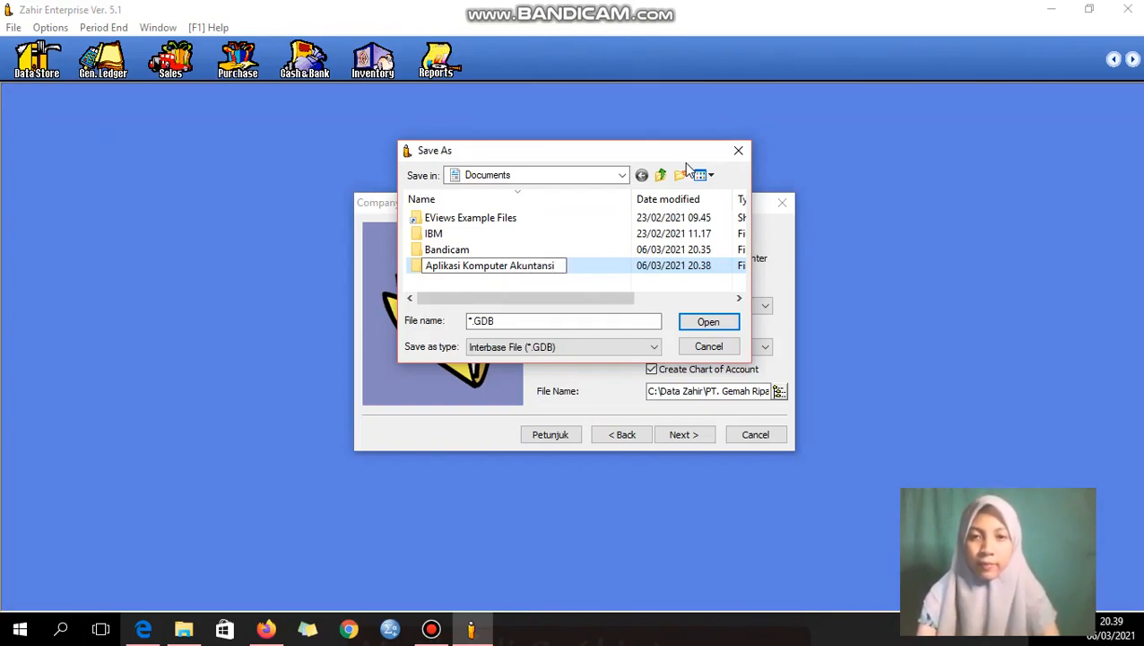
{"action": "type", "text": " PS1"}
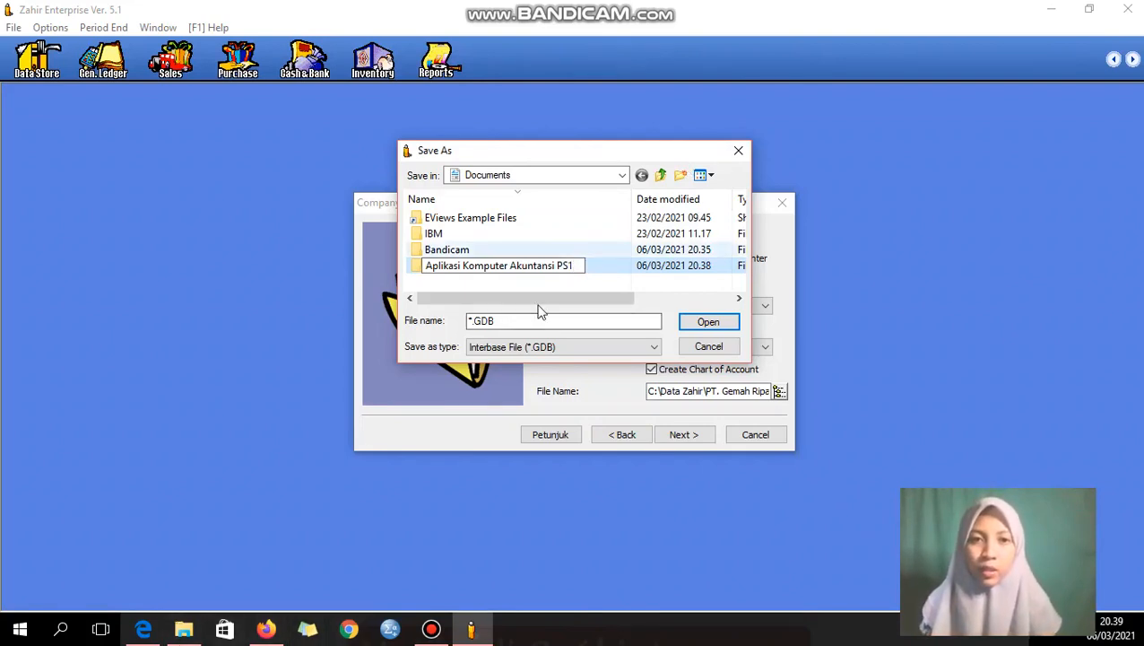
{"action": "left_click", "coordinate": [600, 262]}
- Save the company data file as "PT. Gemah Ripah" inside the "Aplikasi Komputer Akuntansi PS1" folder
{"action": "double_click", "coordinate": [602, 266]}
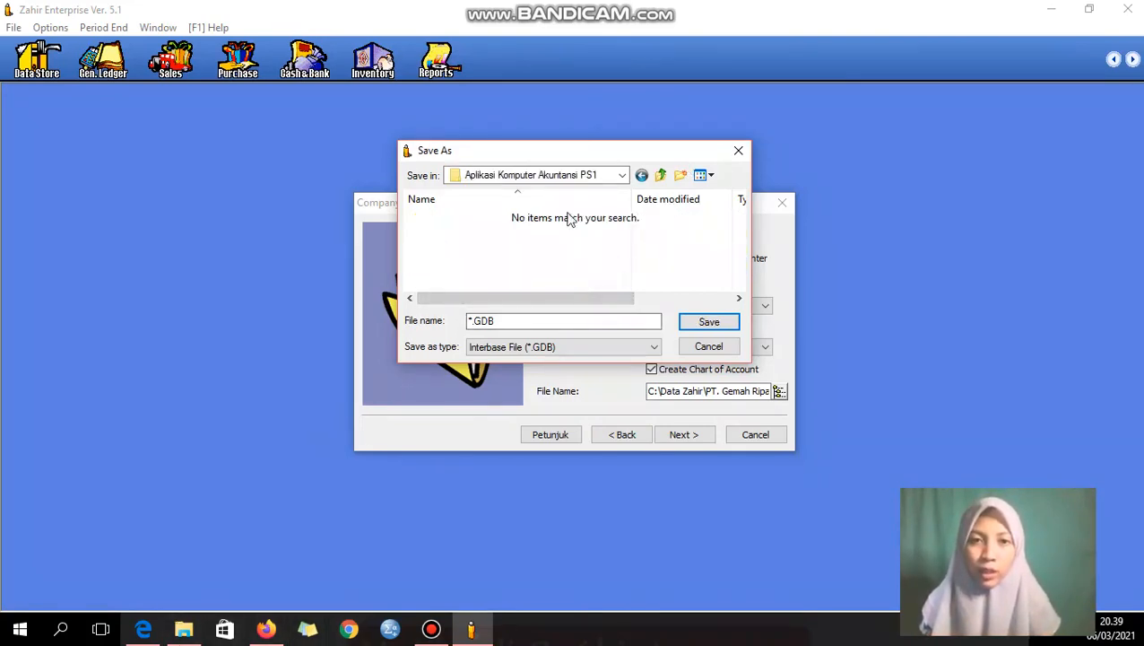
{"action": "left_click", "coordinate": [499, 320]}
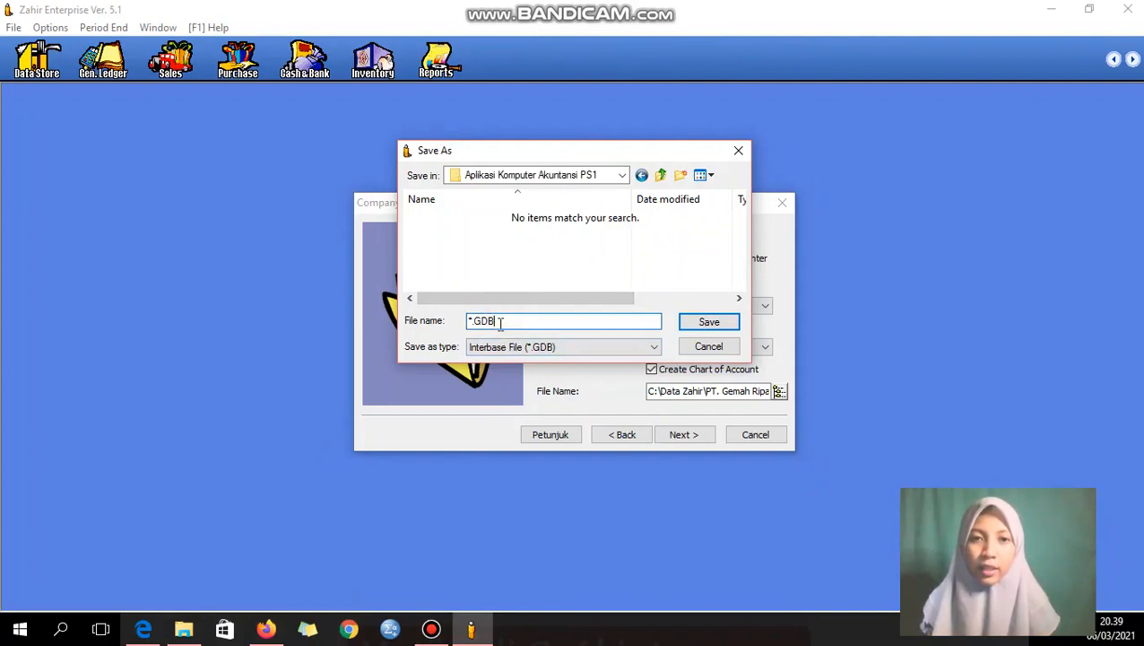
{"action": "double_click", "coordinate": [500, 321]}
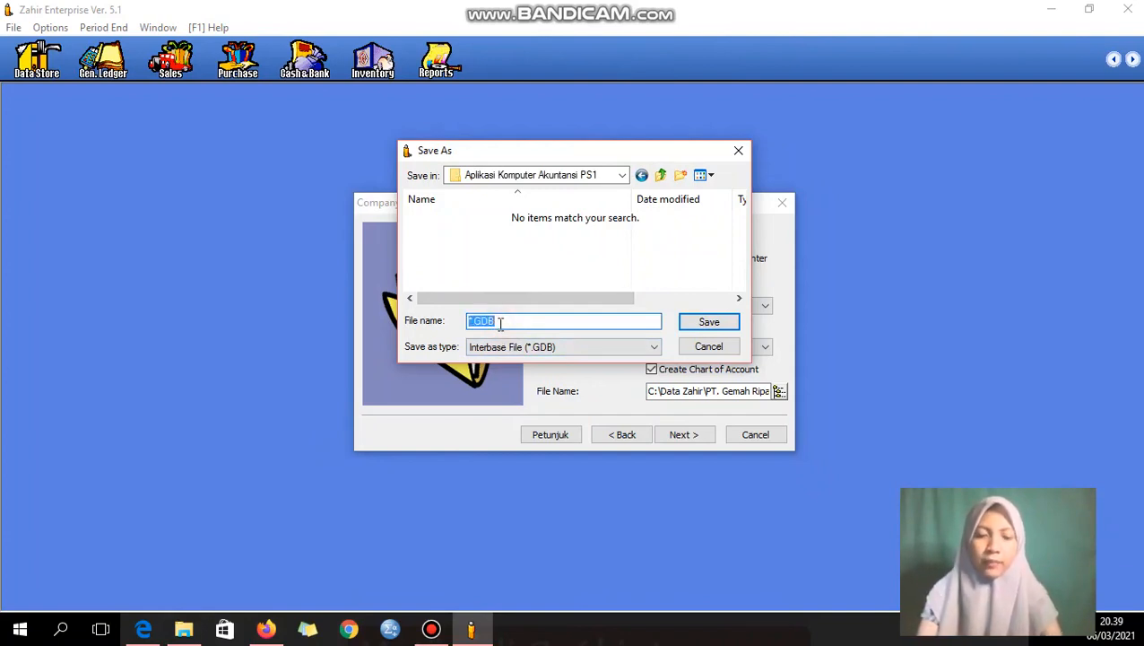
{"action": "type", "text": "p"}
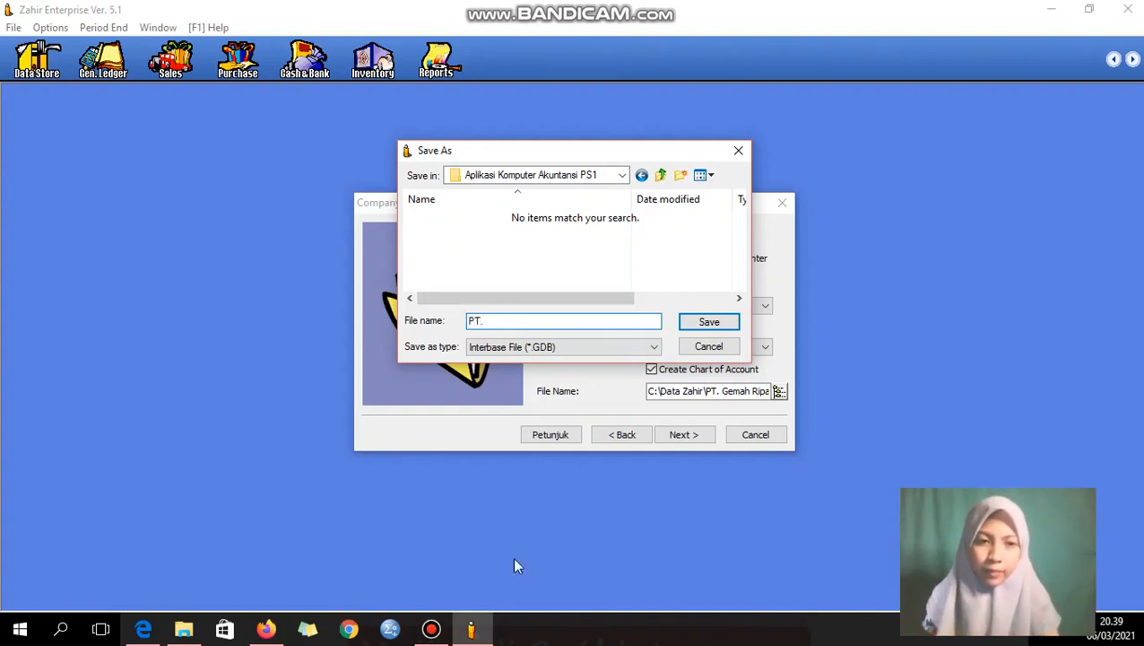
{"action": "left_click", "coordinate": [161, 634]}
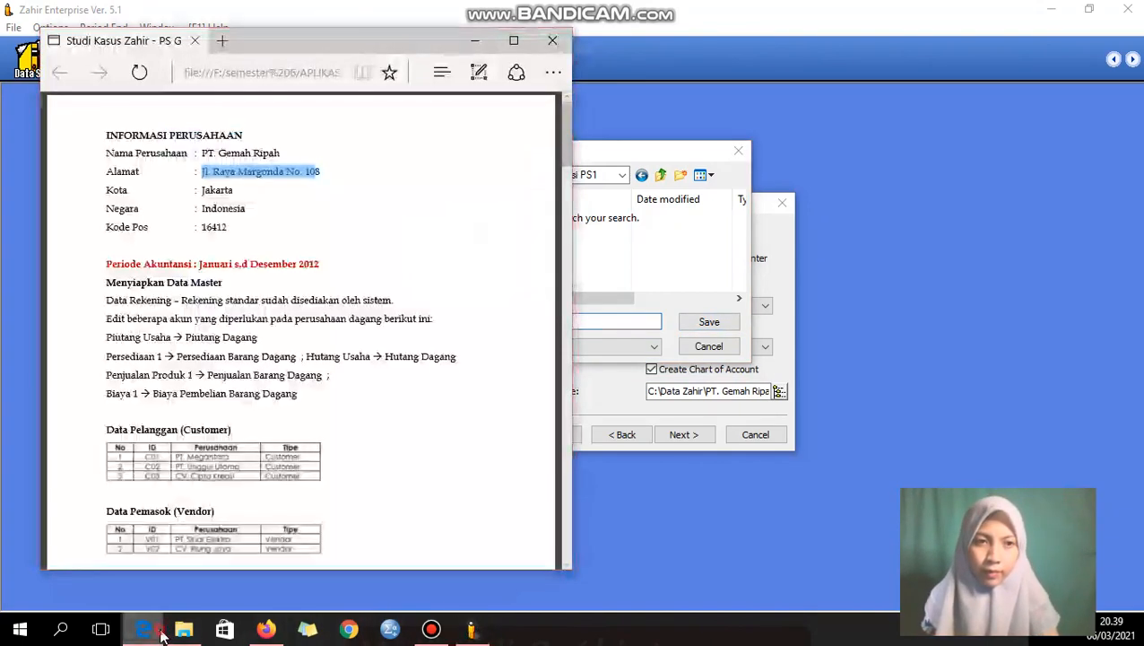
{"action": "left_click", "coordinate": [161, 632]}
{"action": "left_click", "coordinate": [161, 631]}
{"action": "left_click", "coordinate": [162, 627]}
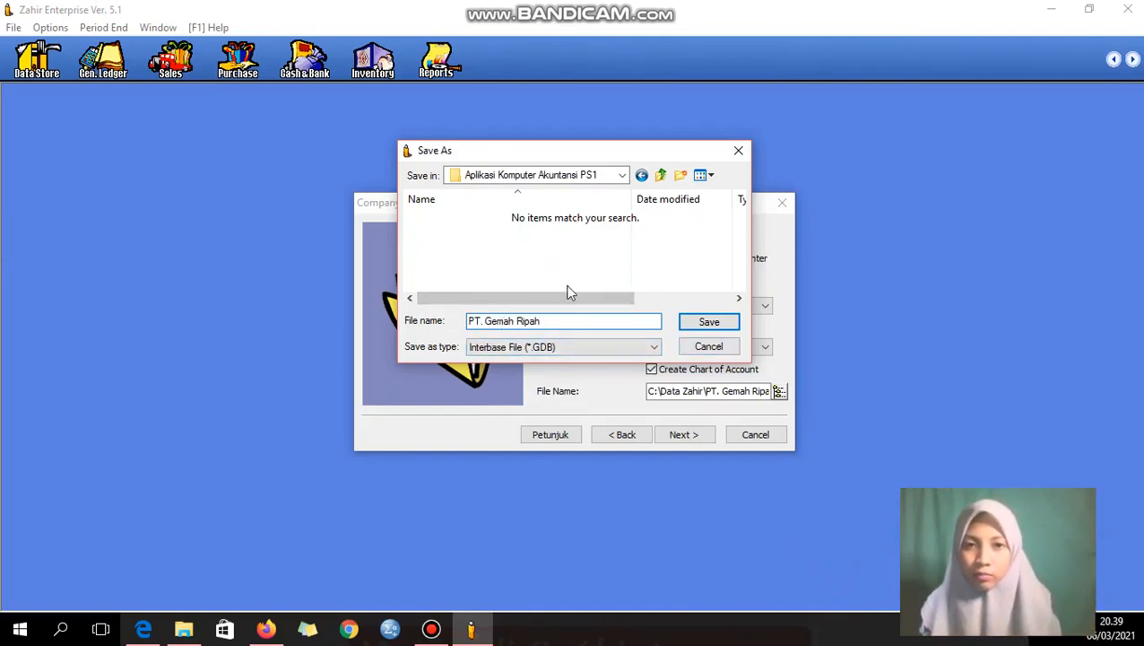
{"action": "left_click", "coordinate": [709, 322]}
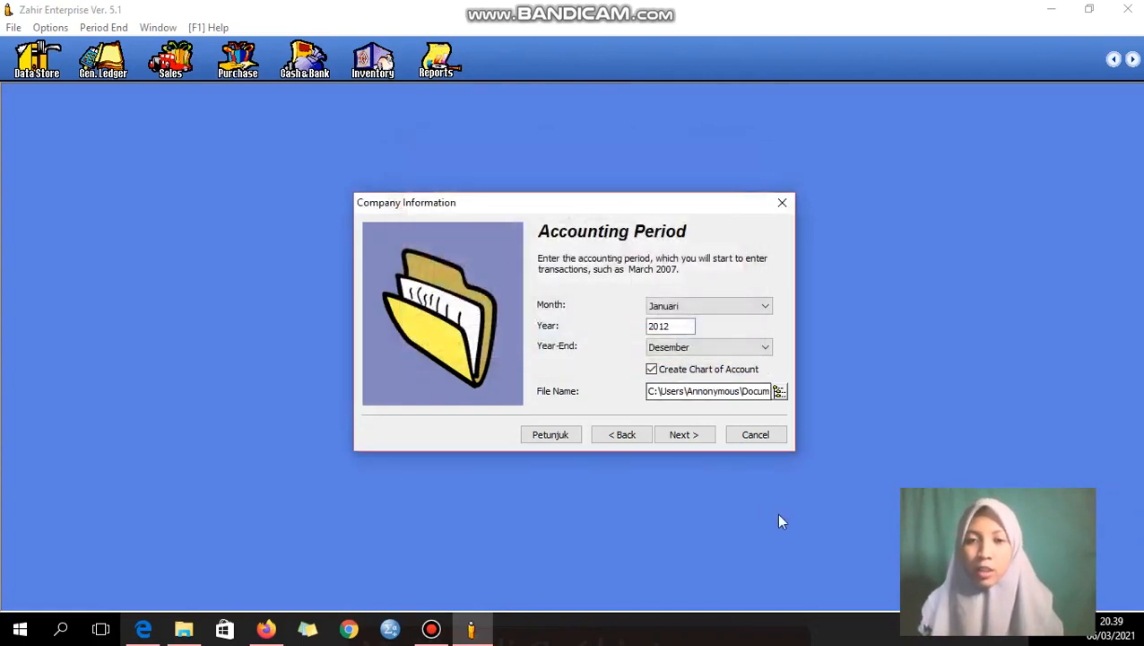
- Accept the accounting period and the default department and account code settings, proceeding to the last confirmation
{"action": "left_click", "coordinate": [681, 435]}
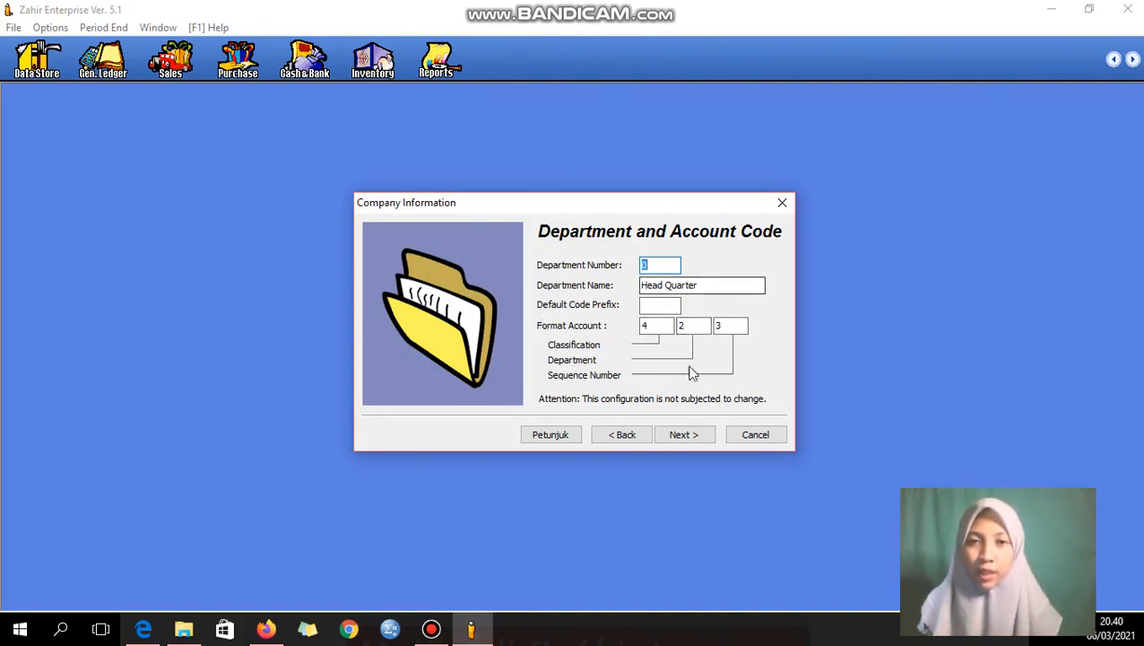
{"action": "left_click", "coordinate": [683, 434]}
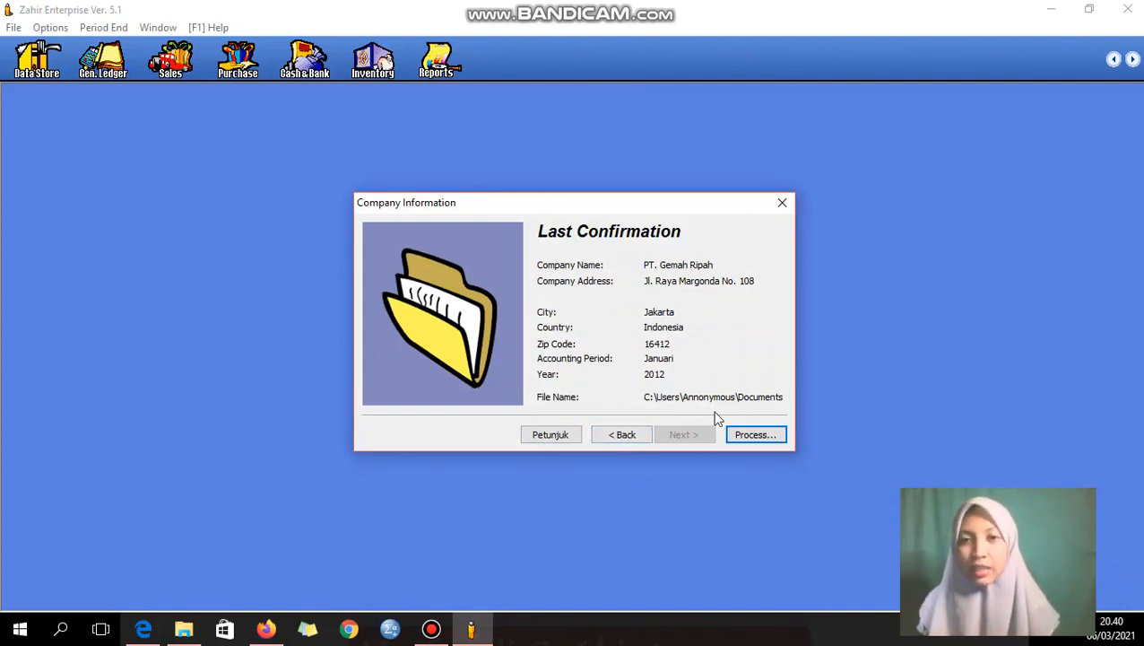
- Process the new company database and set its base currency to IDR, Rupiah, with the symbol Rp
{"action": "left_click", "coordinate": [758, 439]}
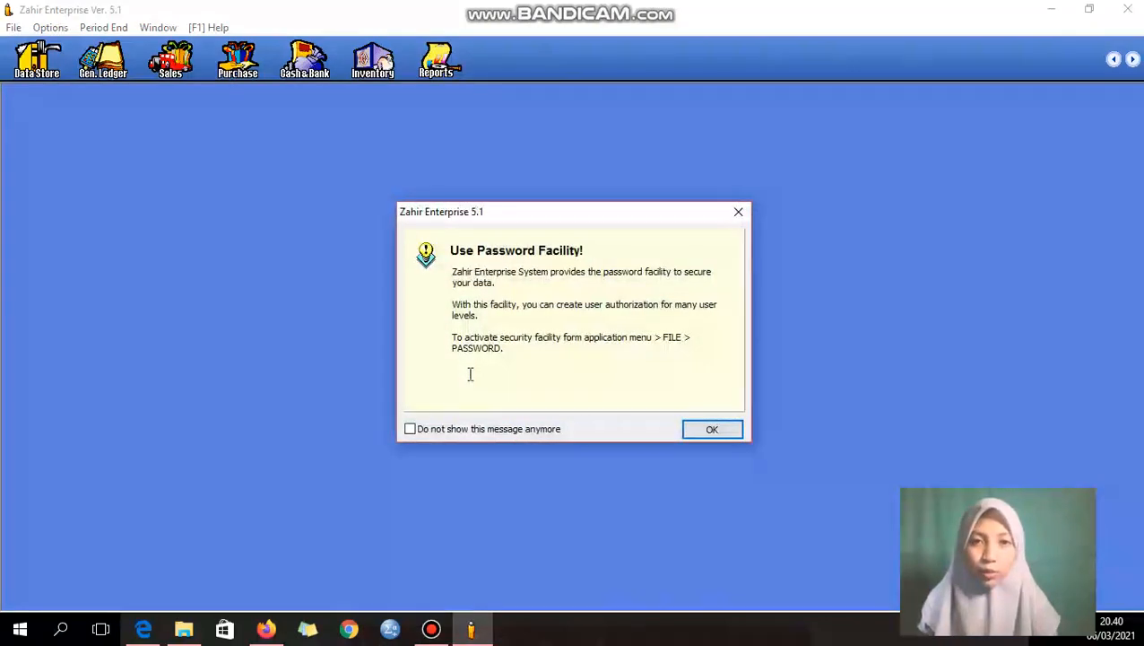
{"action": "left_click", "coordinate": [727, 430]}
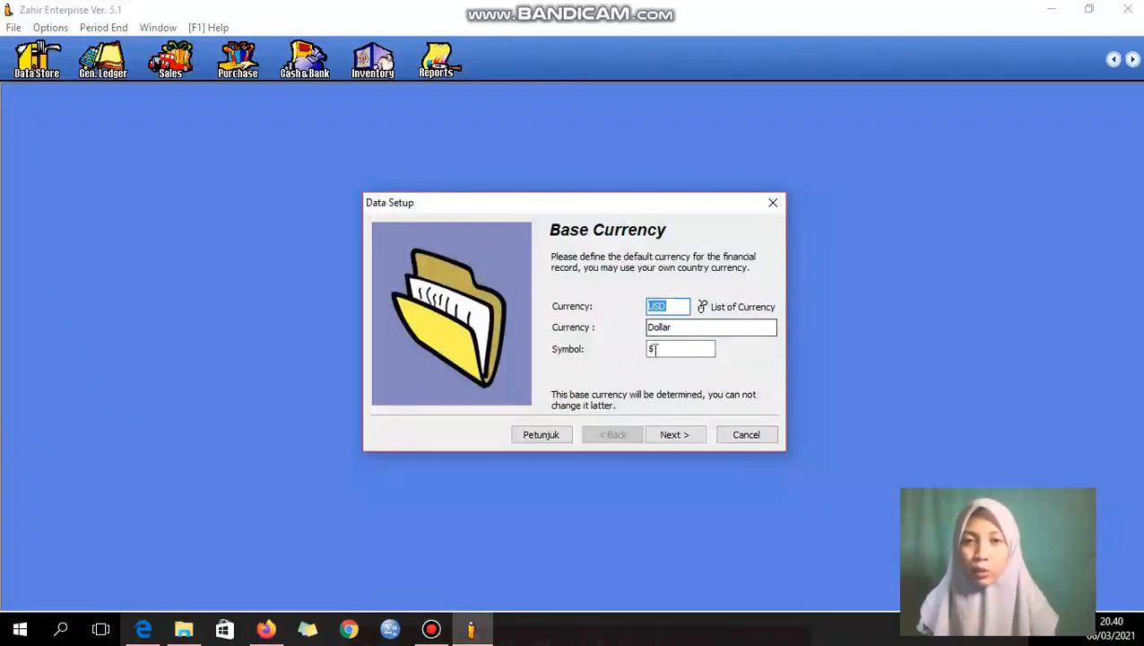
{"action": "left_click", "coordinate": [722, 307]}
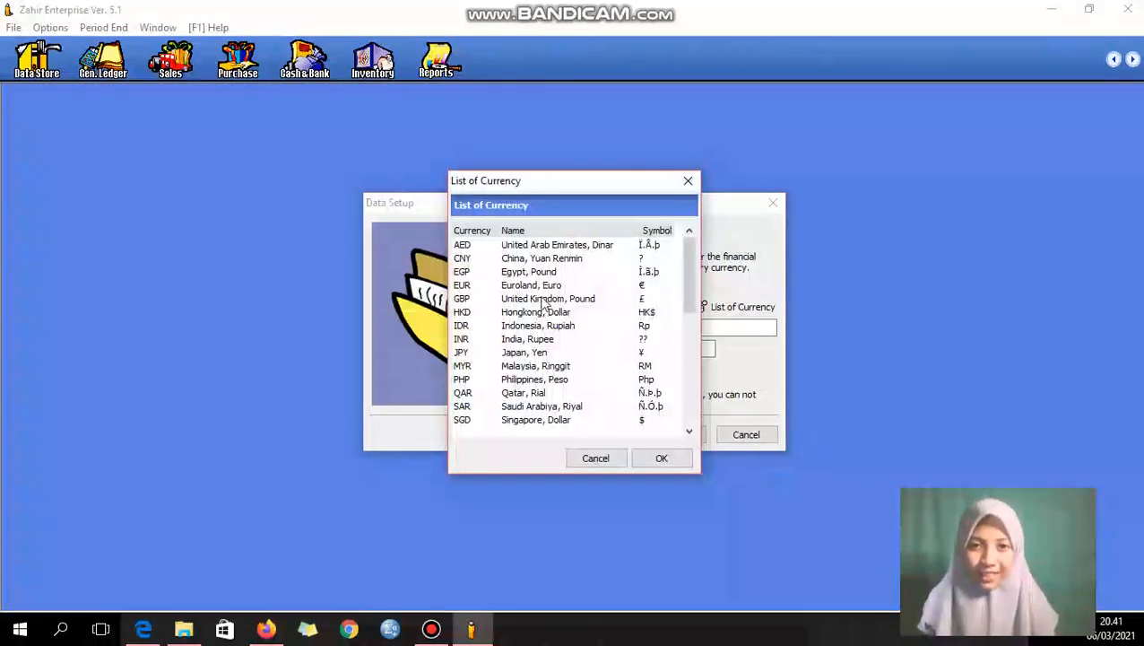
{"action": "left_click", "coordinate": [529, 329]}
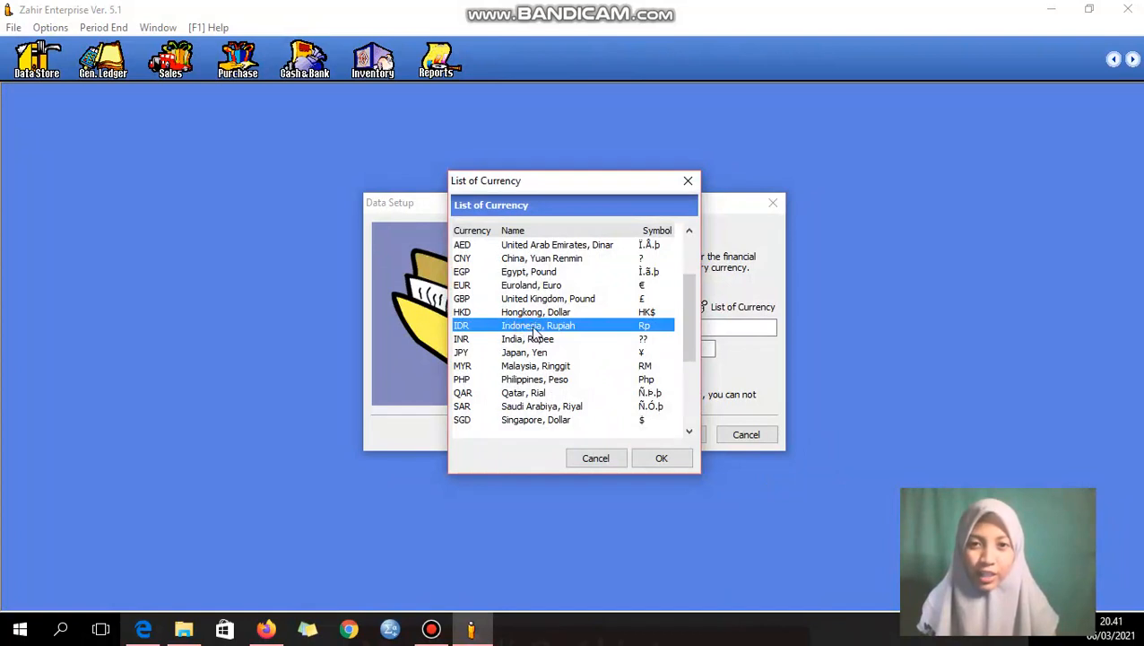
{"action": "left_click", "coordinate": [662, 459]}
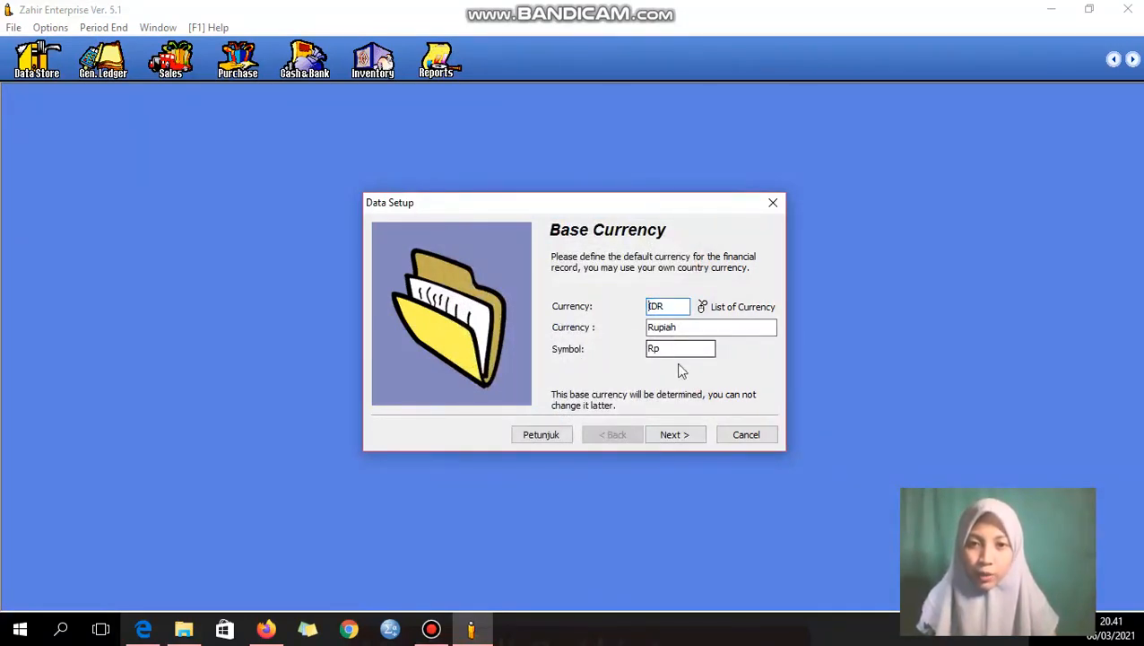
{"action": "left_click", "coordinate": [688, 434]}
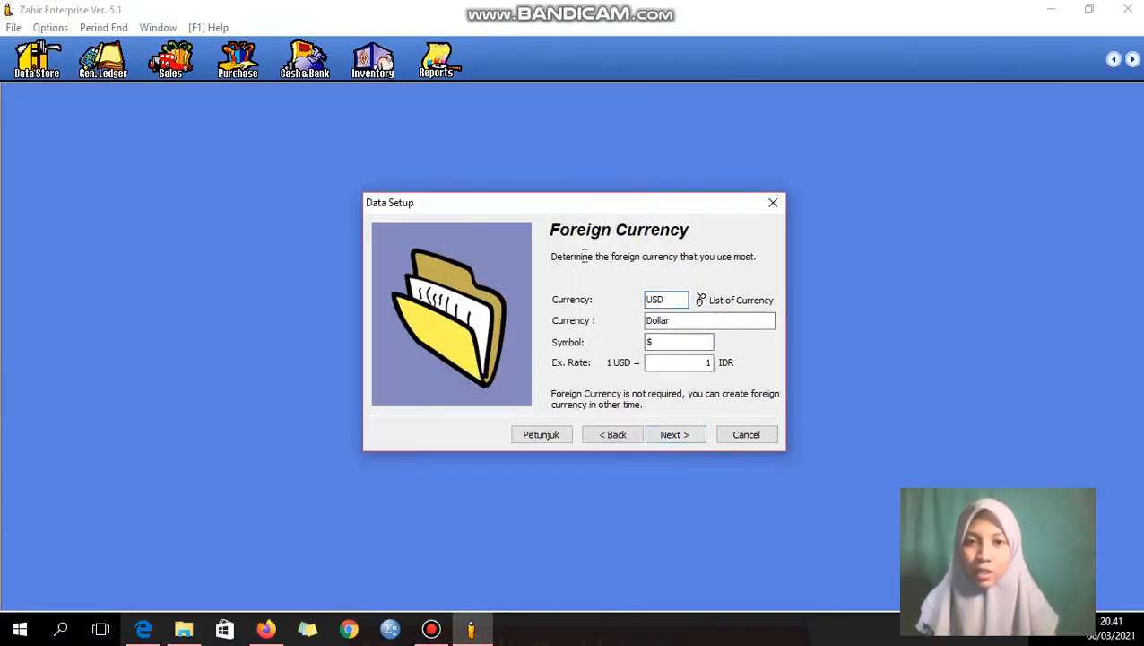
- Set the USD foreign currency's exchange rate to 14000 IDR and save the currency information to finish the data setup
{"action": "left_click", "coordinate": [707, 364]}
{"action": "type", "text": "4000"}
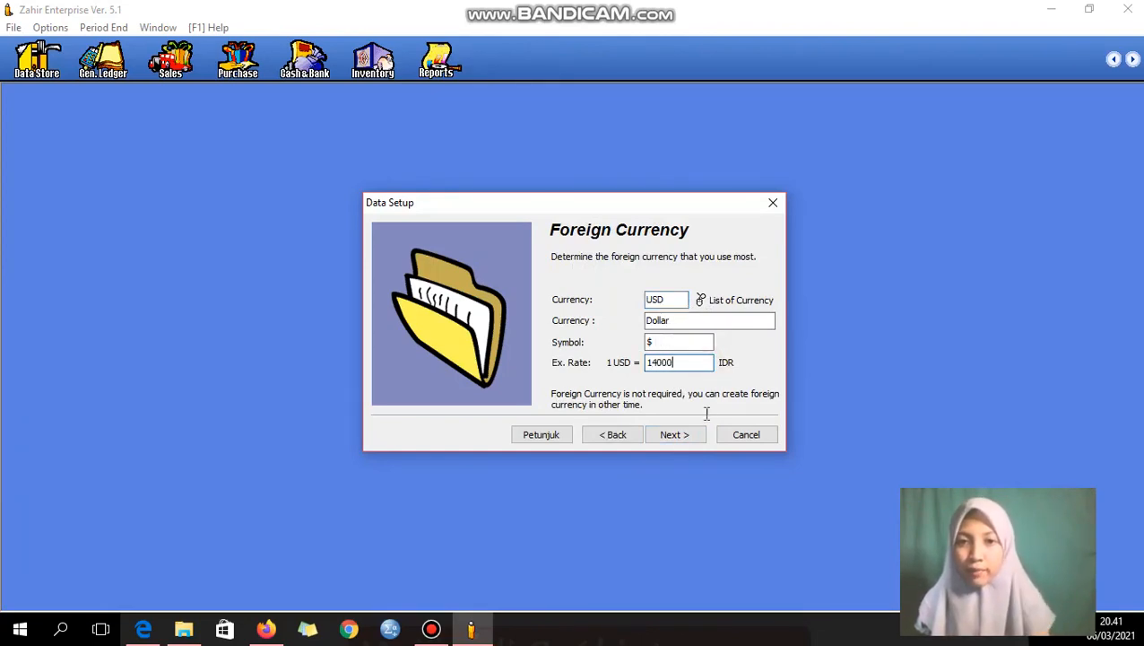
{"action": "left_click", "coordinate": [673, 434]}
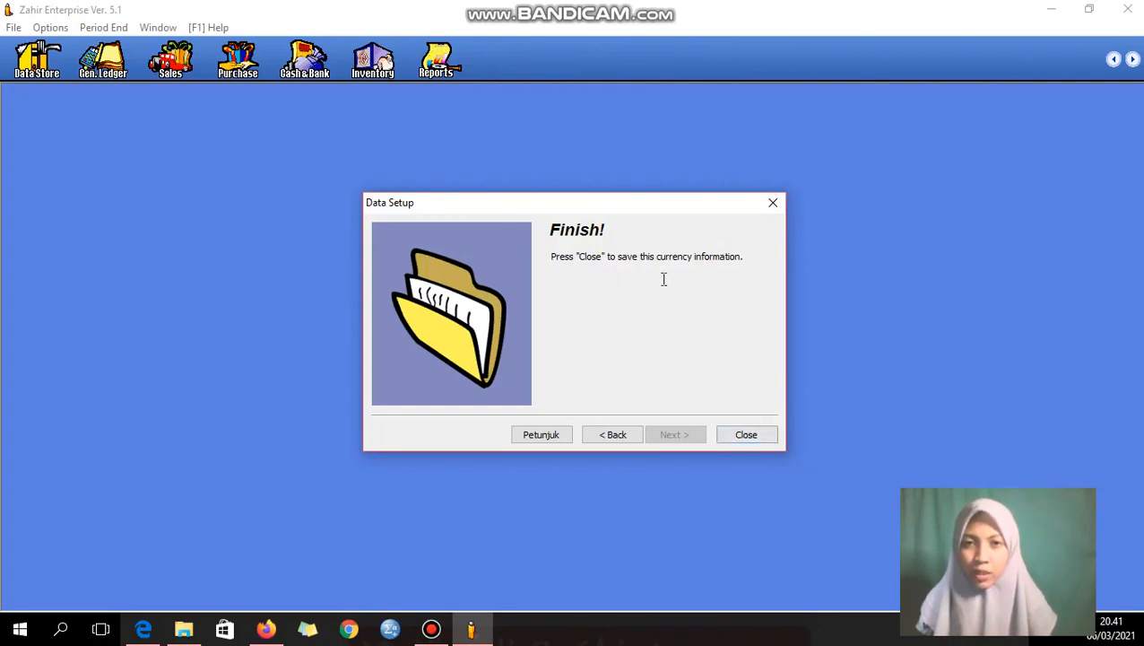
{"action": "left_click", "coordinate": [753, 436]}
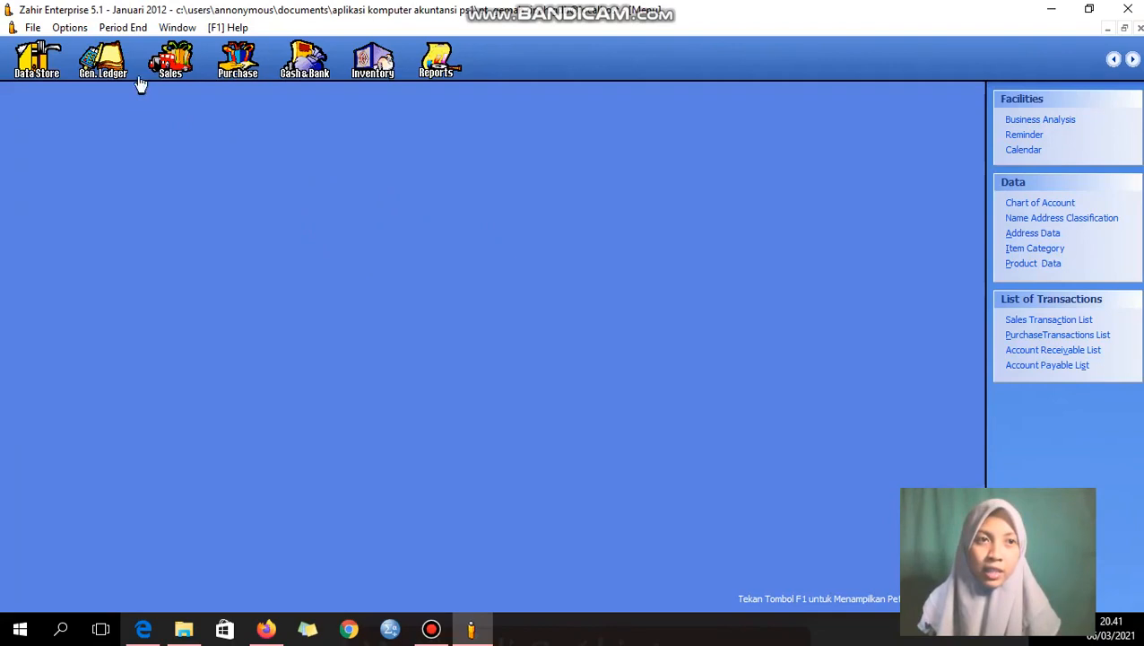
- Change the program's interface language to Bahasa Indonesia
{"action": "left_click", "coordinate": [79, 31]}
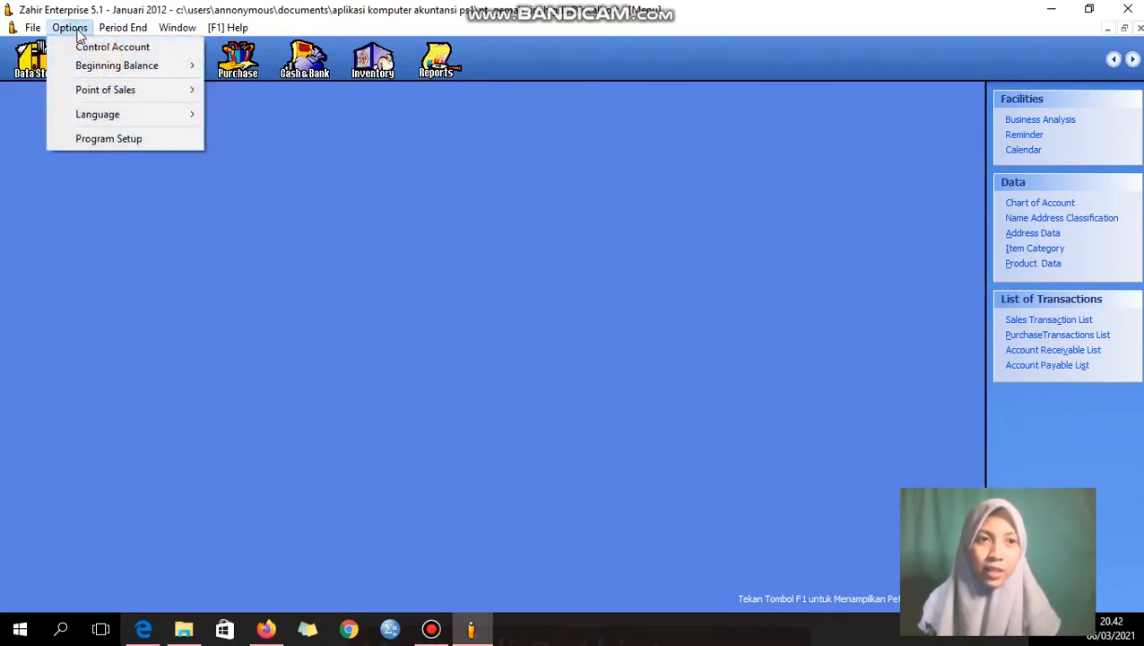
{"action": "left_click", "coordinate": [122, 116]}
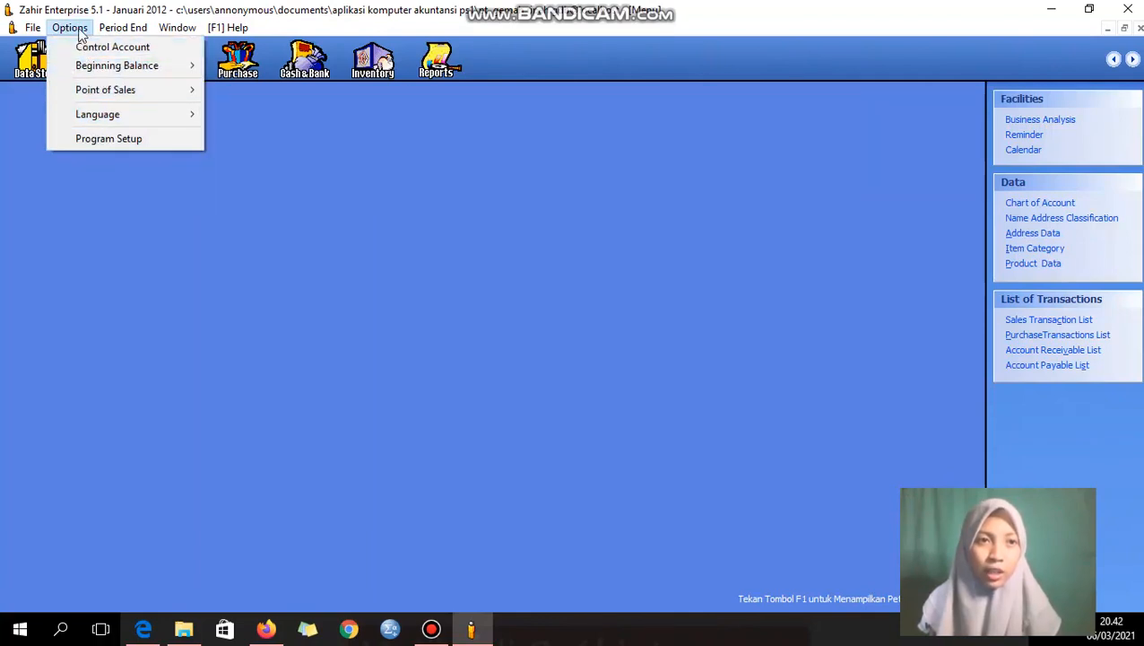
{"action": "mouse_move", "coordinate": [119, 121]}
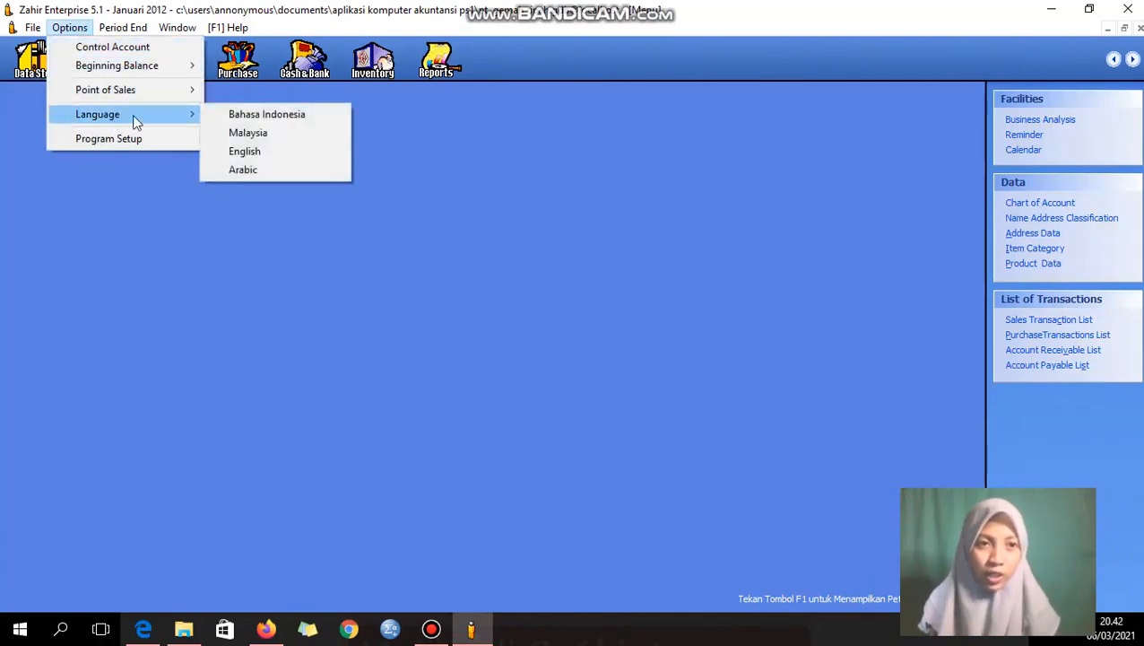
{"action": "left_click", "coordinate": [257, 117]}
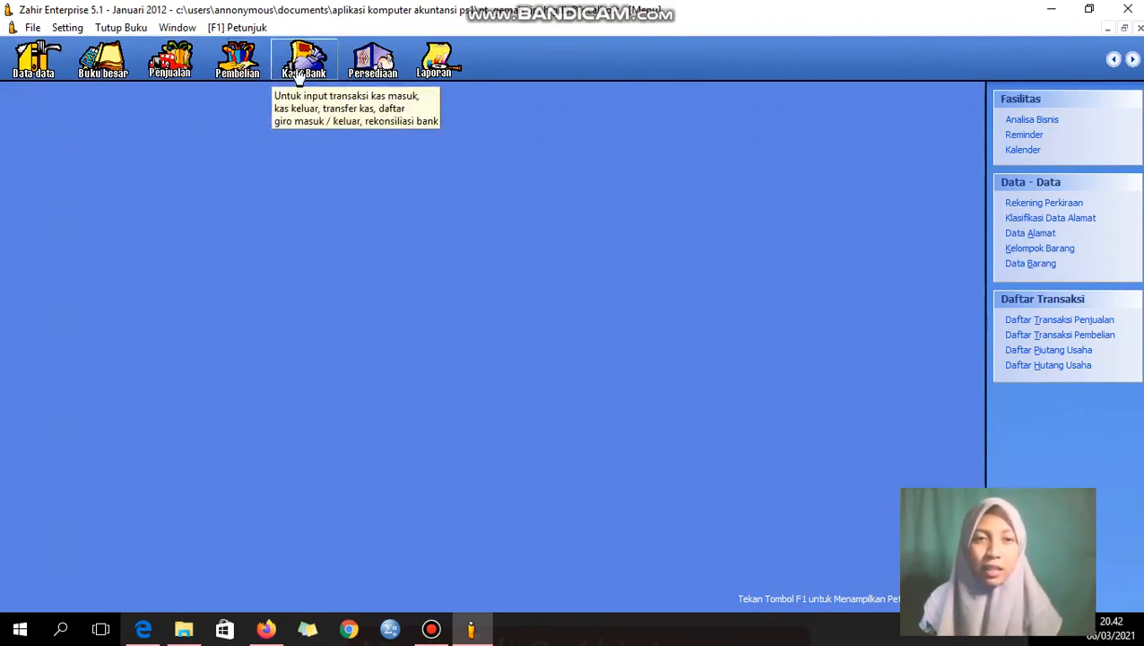
- Look through the master data, general ledger, sales, purchase, cash and bank, inventory and report modules
{"action": "left_click", "coordinate": [55, 70]}
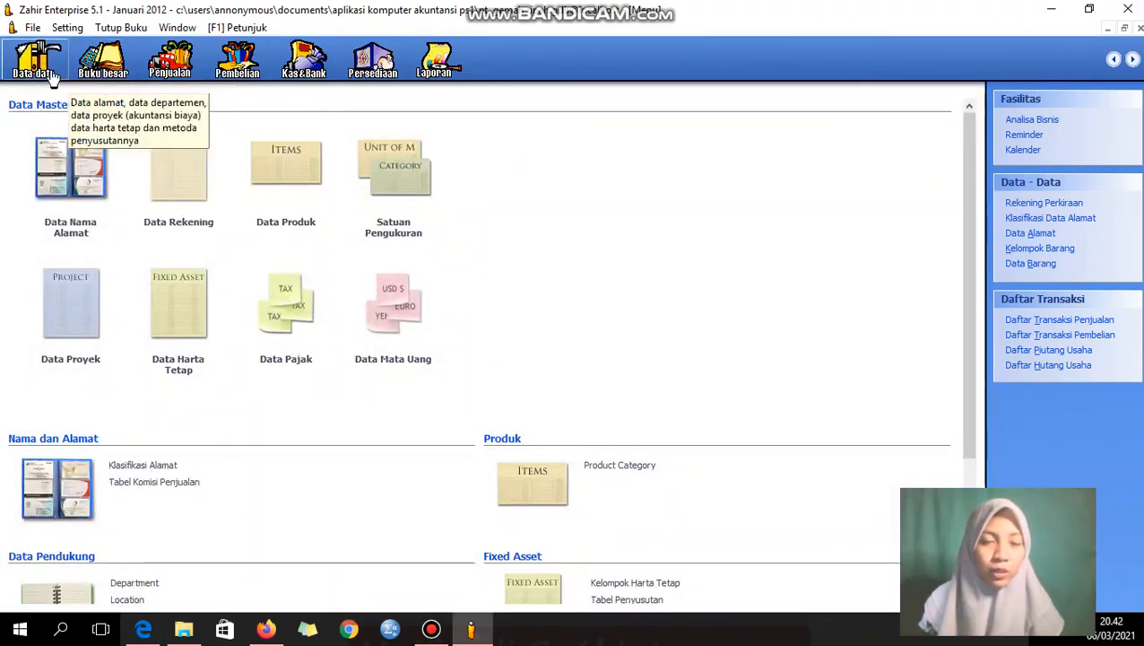
{"action": "left_click", "coordinate": [102, 65]}
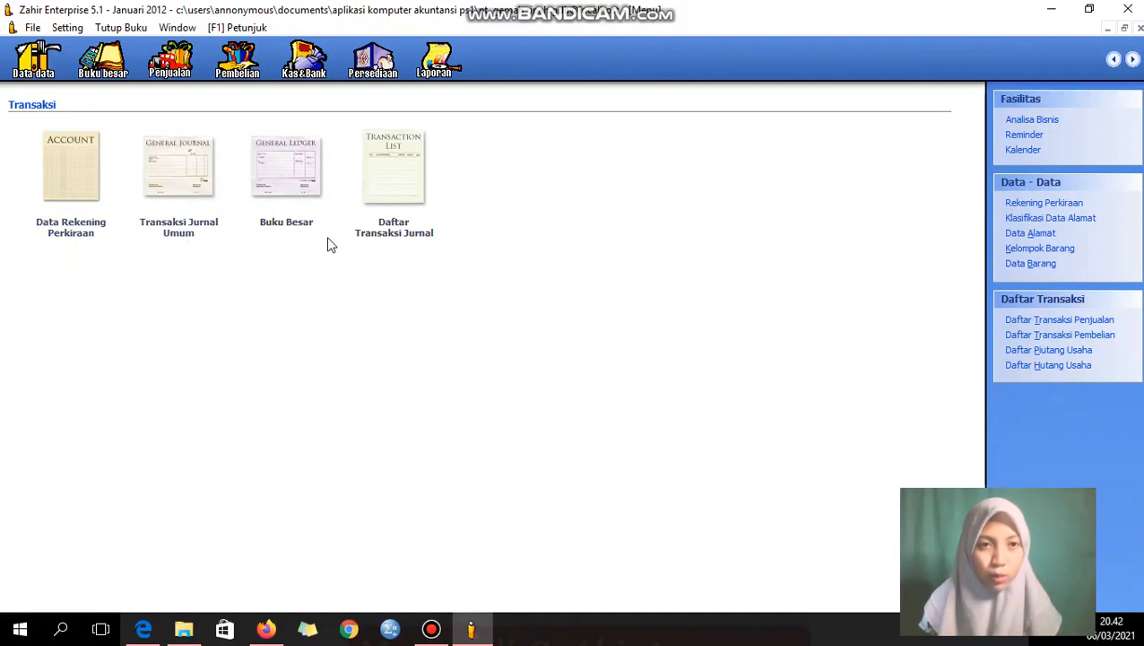
{"action": "left_click", "coordinate": [177, 79]}
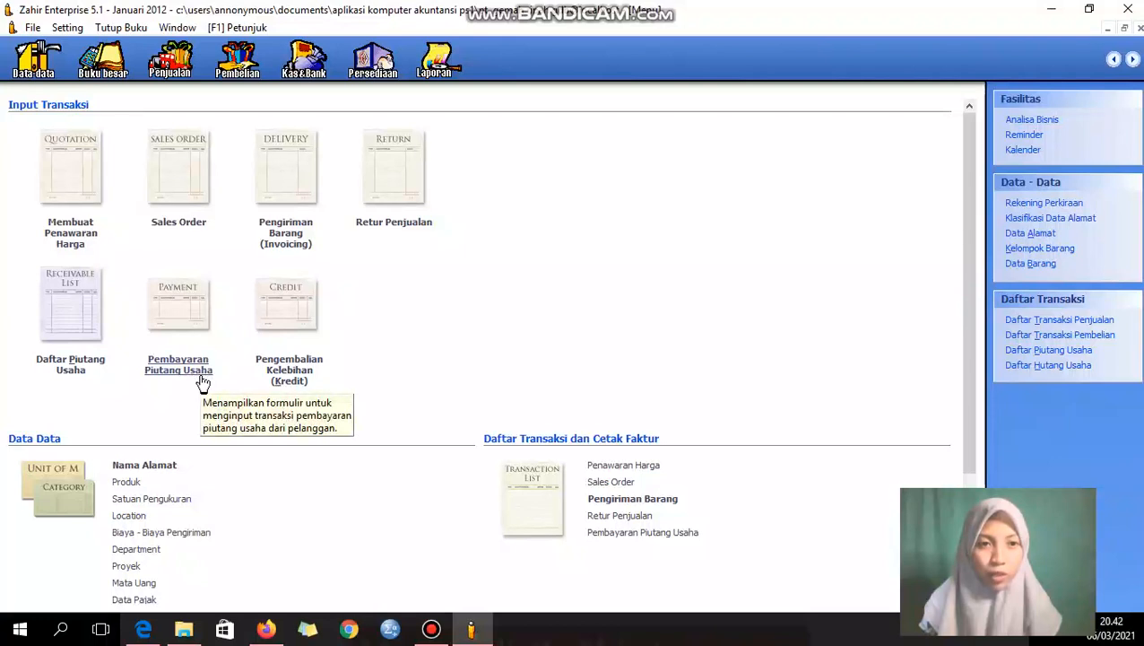
{"action": "left_click", "coordinate": [238, 60]}
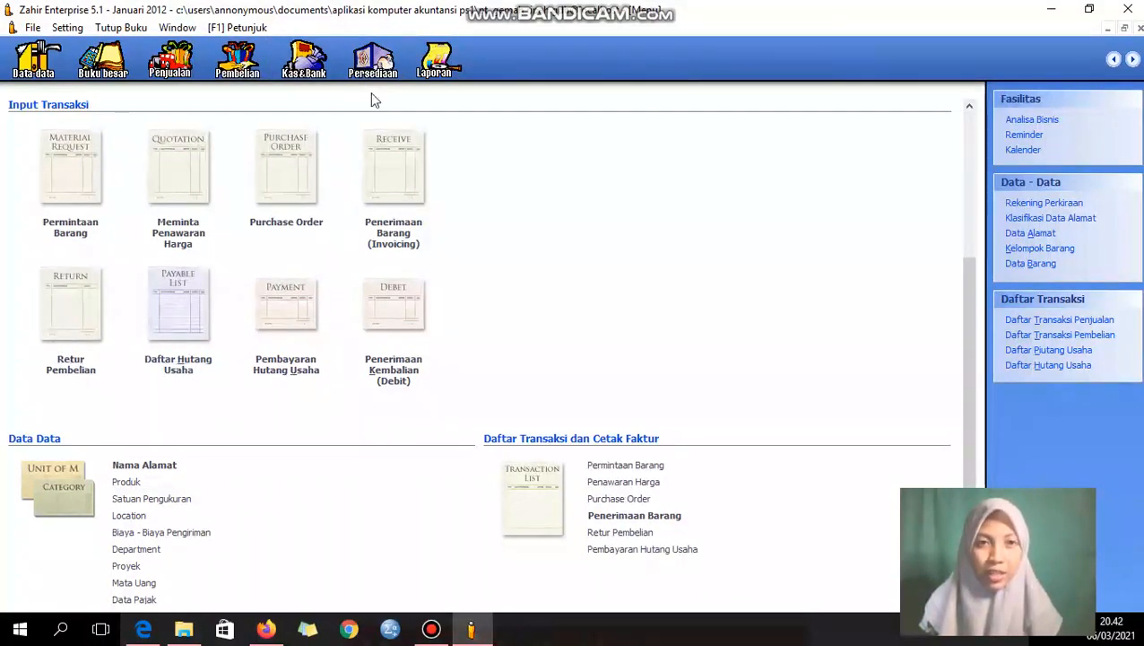
{"action": "left_click", "coordinate": [304, 61]}
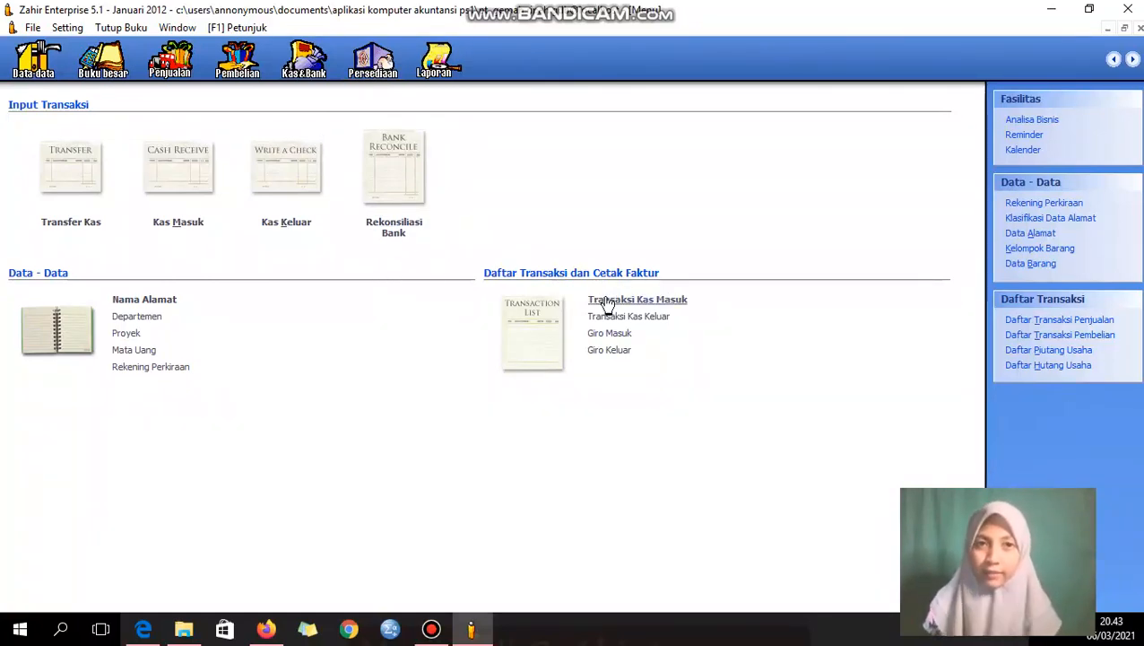
{"action": "left_click", "coordinate": [368, 65]}
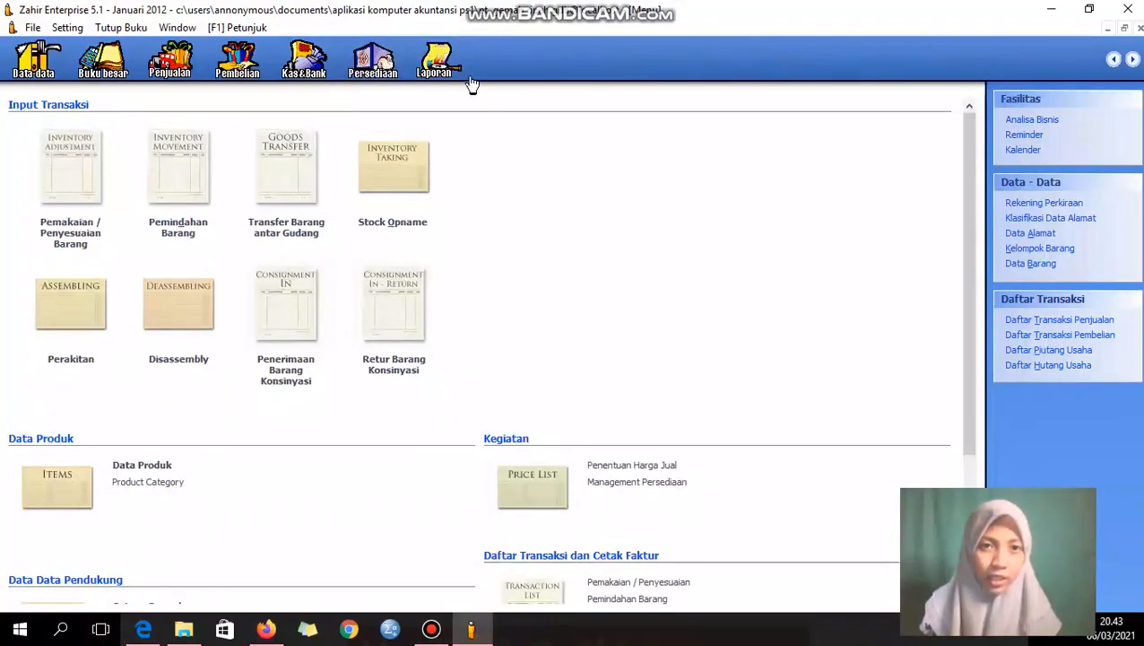
{"action": "left_click", "coordinate": [438, 68]}
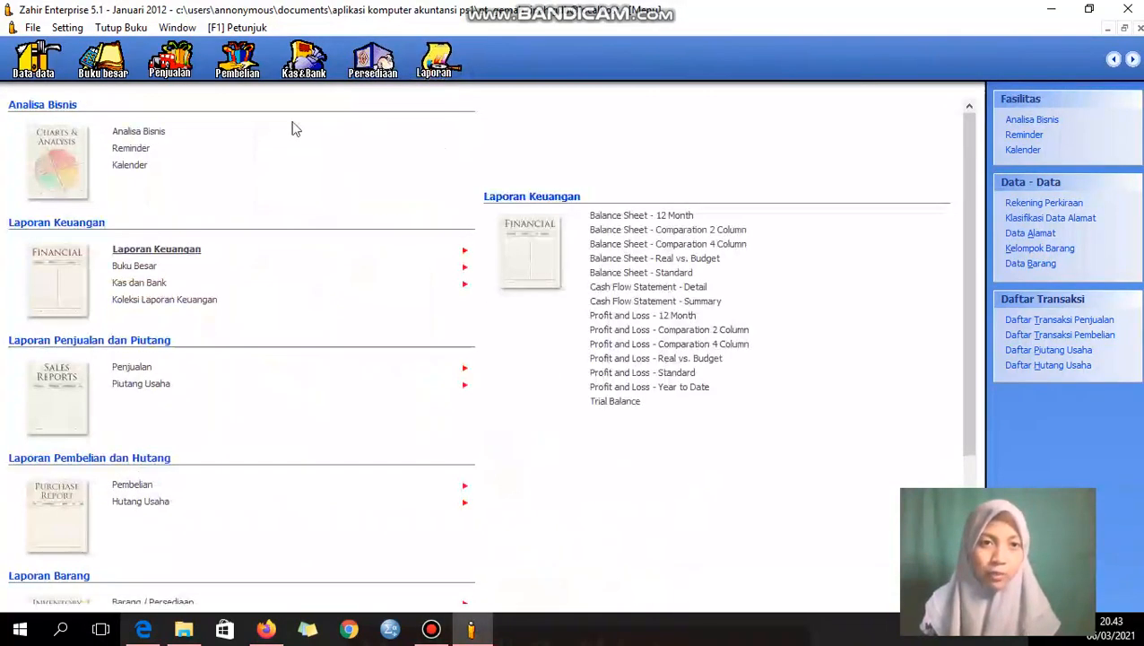
- Check the master data instructions in the case-study PDF and review the currency exchange rate list in Data Master
{"action": "left_click", "coordinate": [63, 79]}
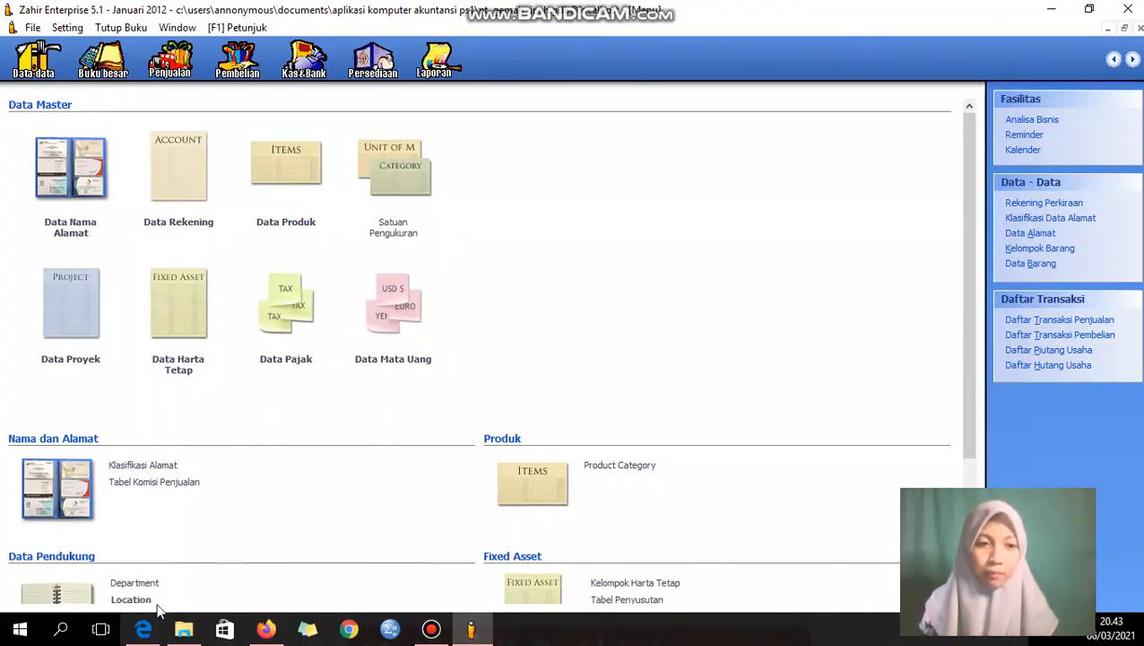
{"action": "left_click", "coordinate": [143, 628]}
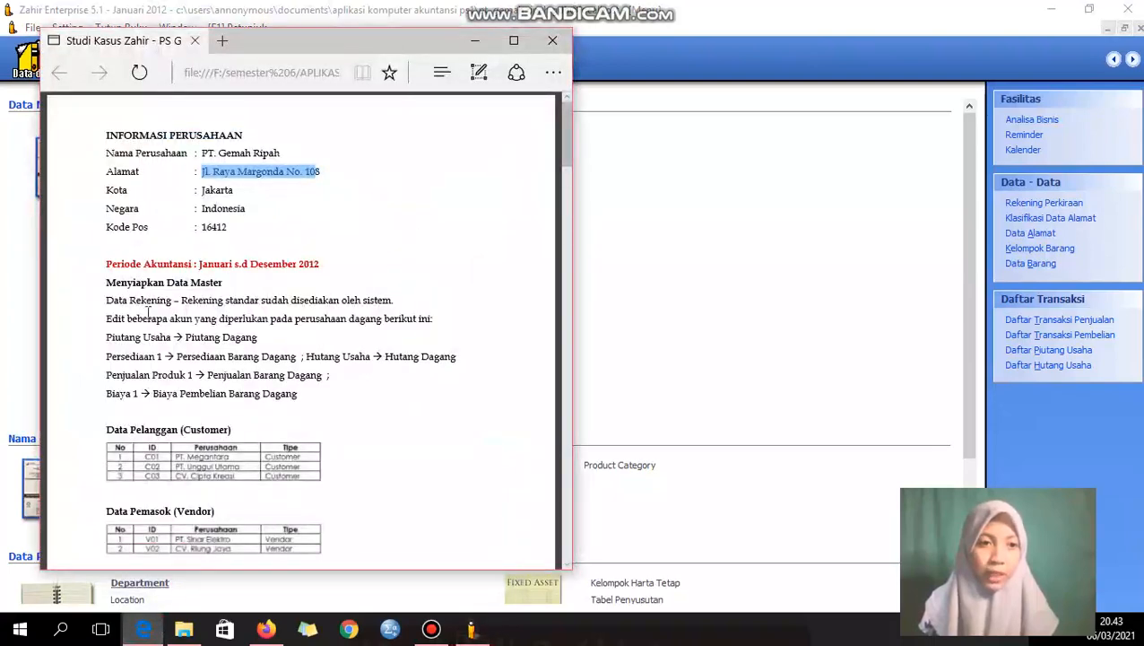
{"action": "left_click", "coordinate": [475, 40]}
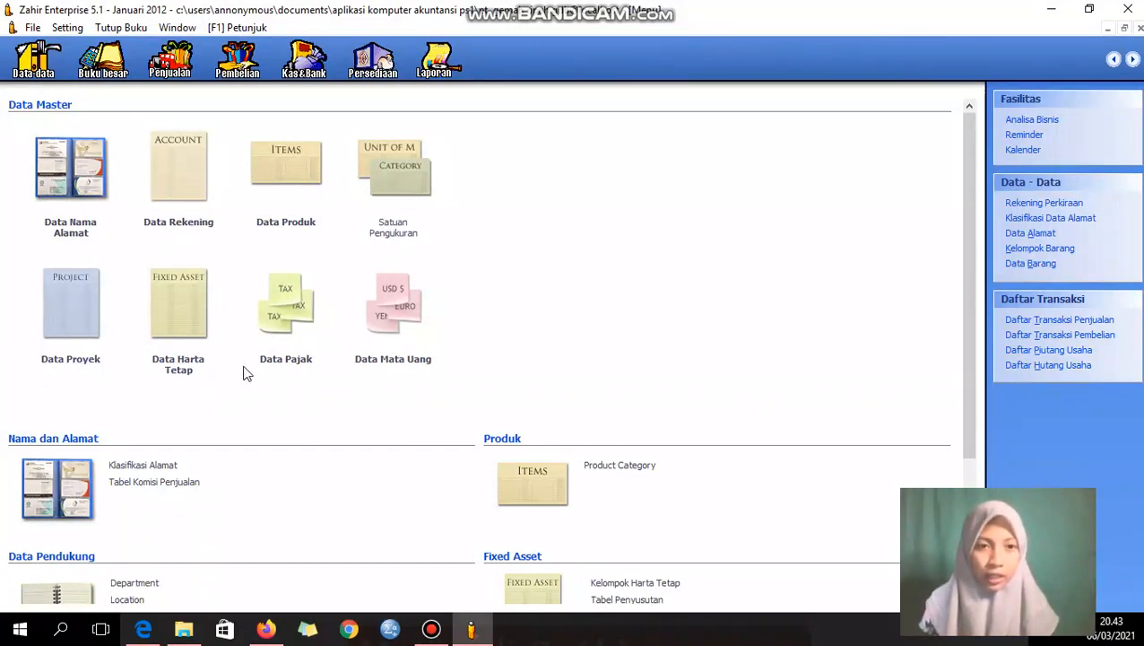
{"action": "left_click", "coordinate": [399, 366]}
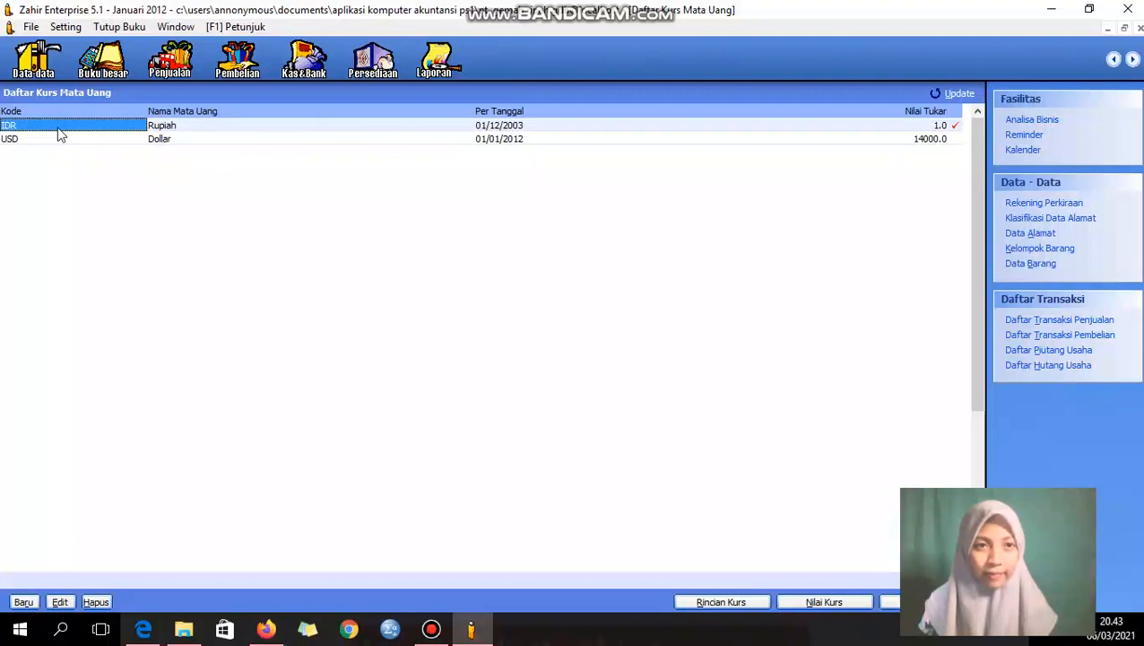
{"action": "left_click", "coordinate": [886, 604]}
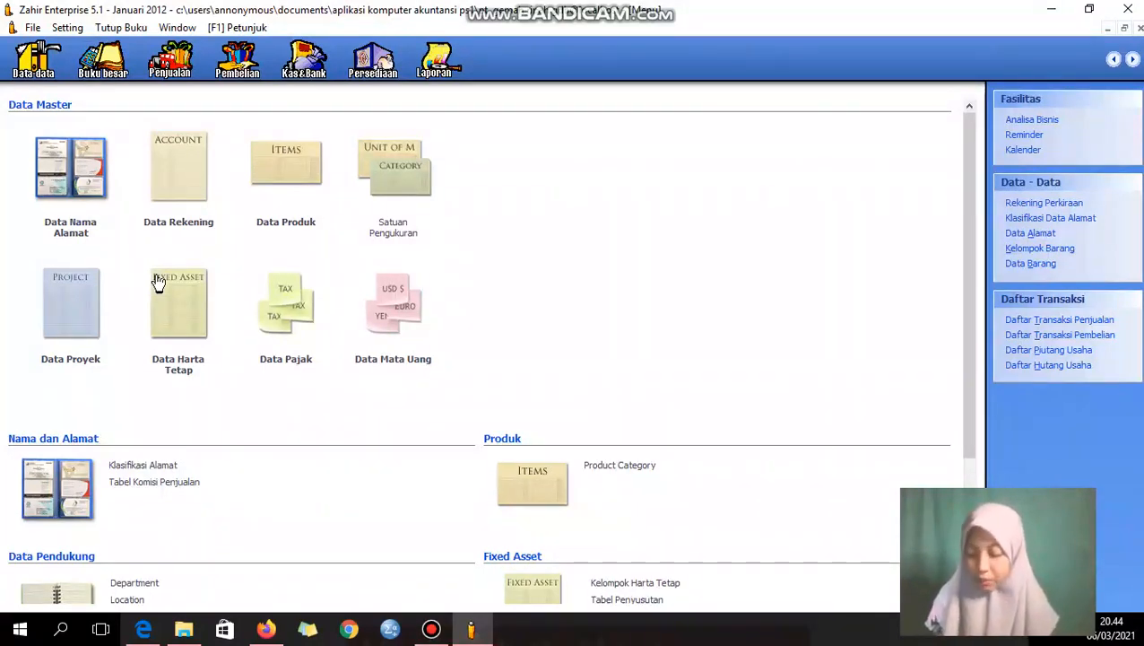
- Create a new name and address record and enter ID C01 from the customer table in the case-study PDF
{"action": "left_click", "coordinate": [58, 229]}
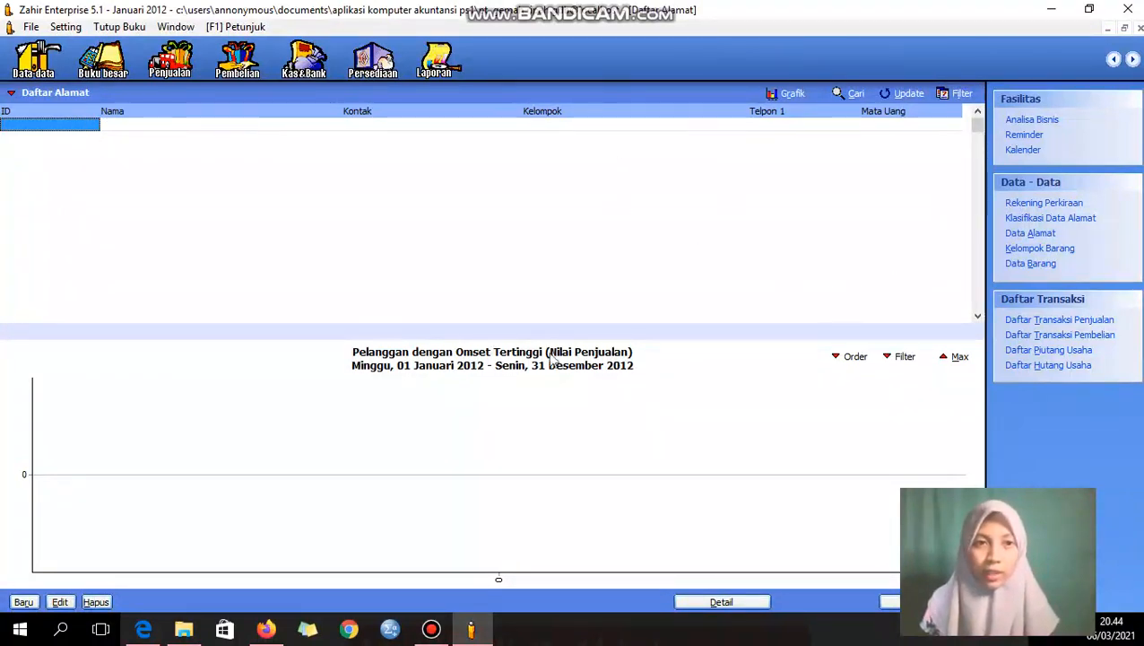
{"action": "left_click", "coordinate": [23, 603]}
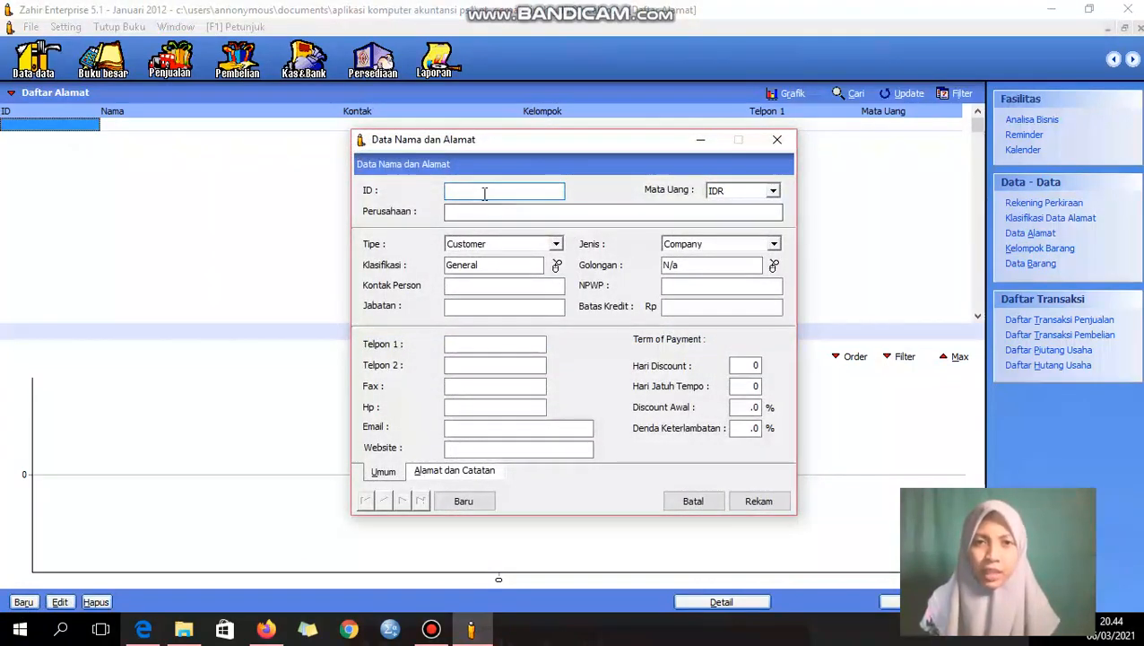
{"action": "left_click", "coordinate": [158, 625]}
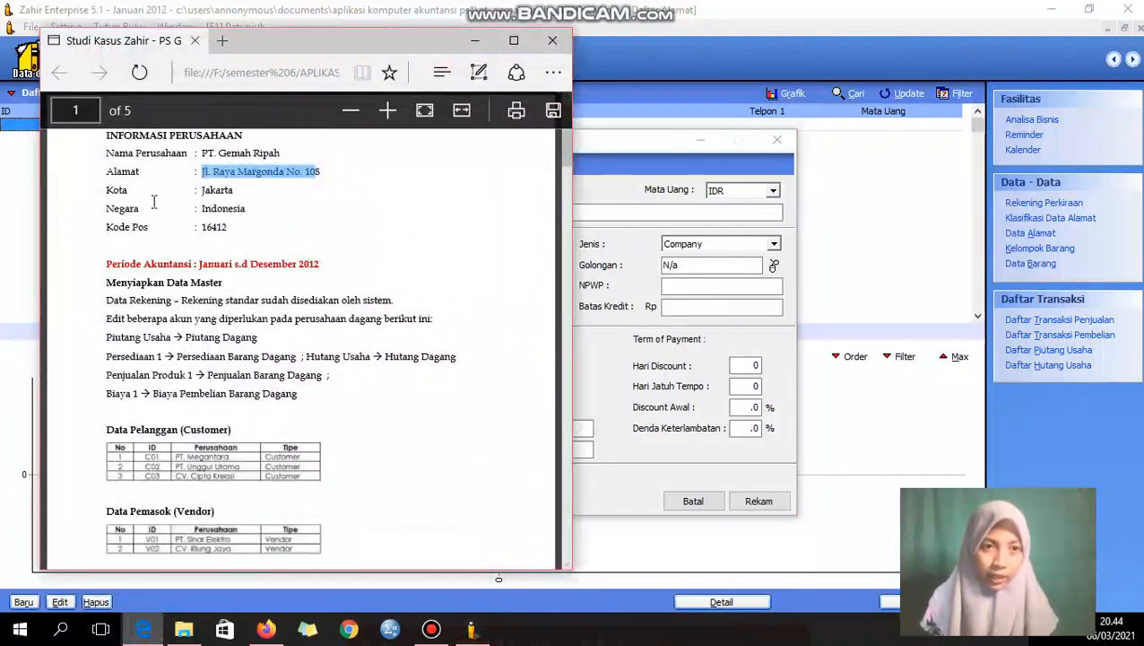
{"action": "scroll", "coordinate": [139, 377], "scroll_direction": "down", "scroll_amount": 3}
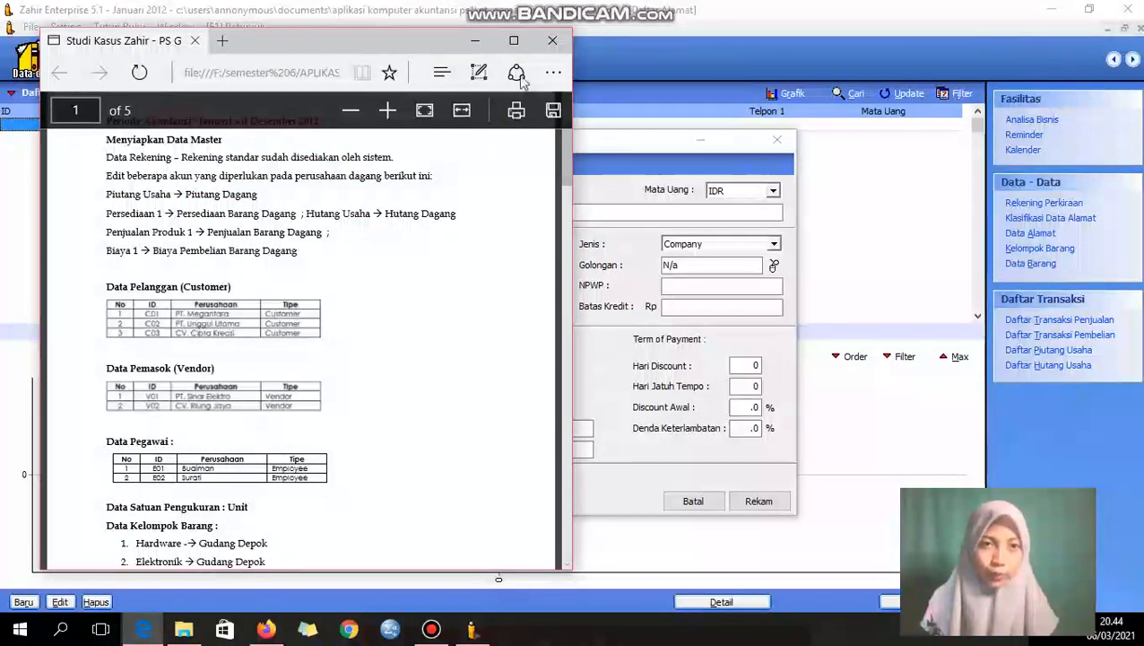
{"action": "left_click", "coordinate": [474, 41]}
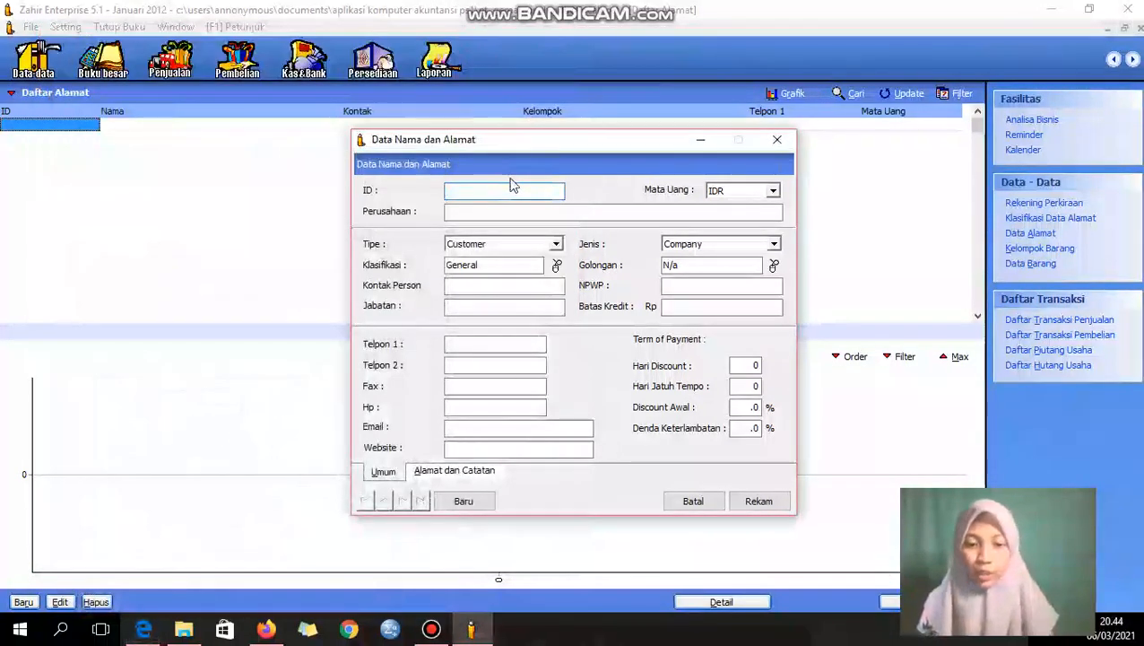
{"action": "type", "text": "C01"}
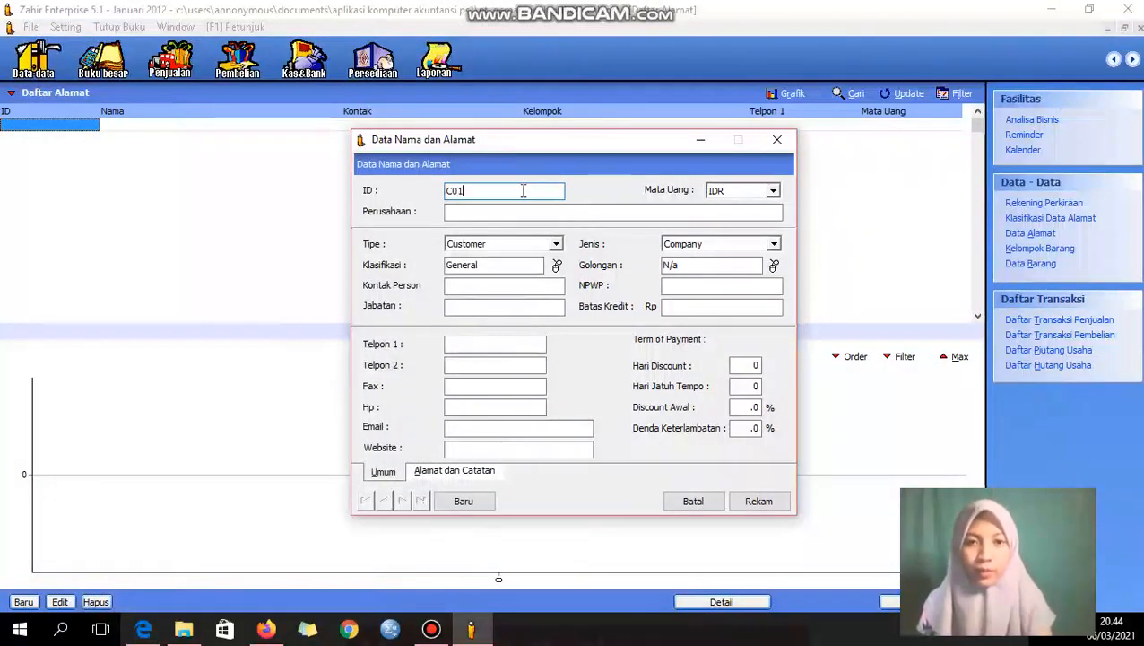
- Enter PT. Megantara as the company of customer C01, following the case-study PDF, and save the record
{"action": "left_click", "coordinate": [183, 628]}
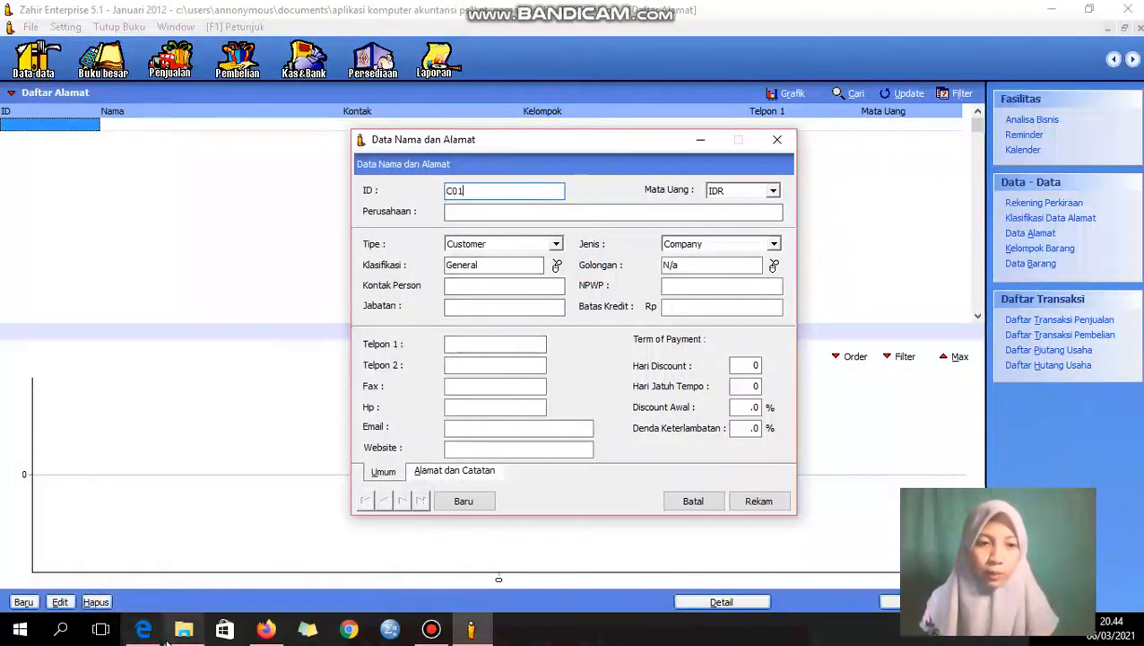
{"action": "left_click", "coordinate": [183, 629]}
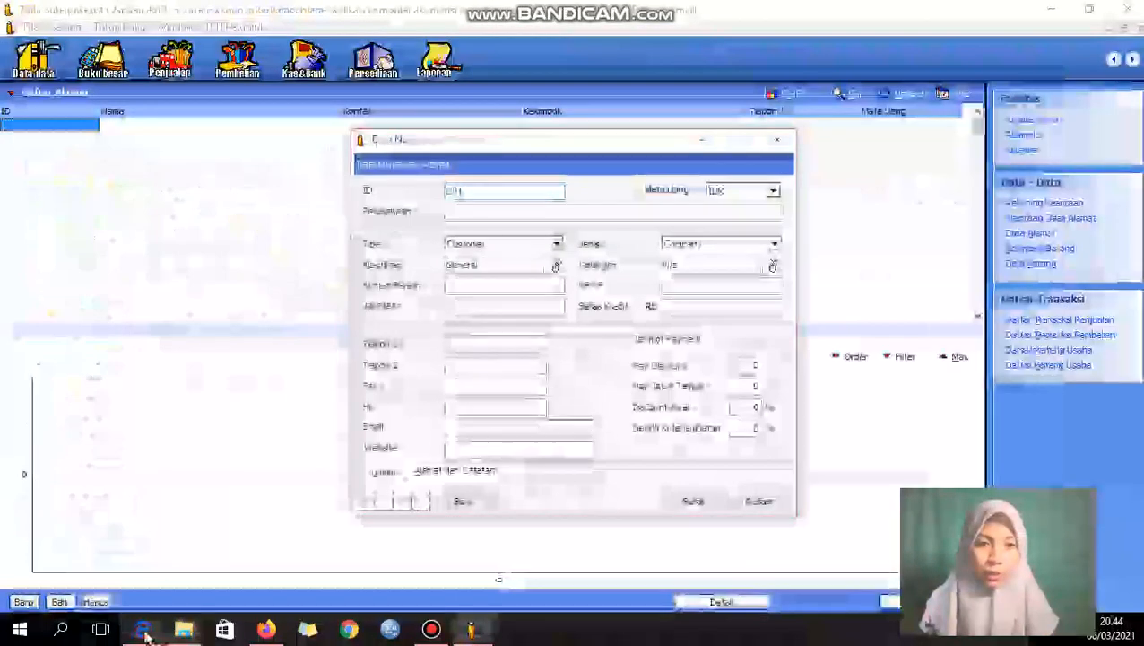
{"action": "left_click", "coordinate": [143, 629]}
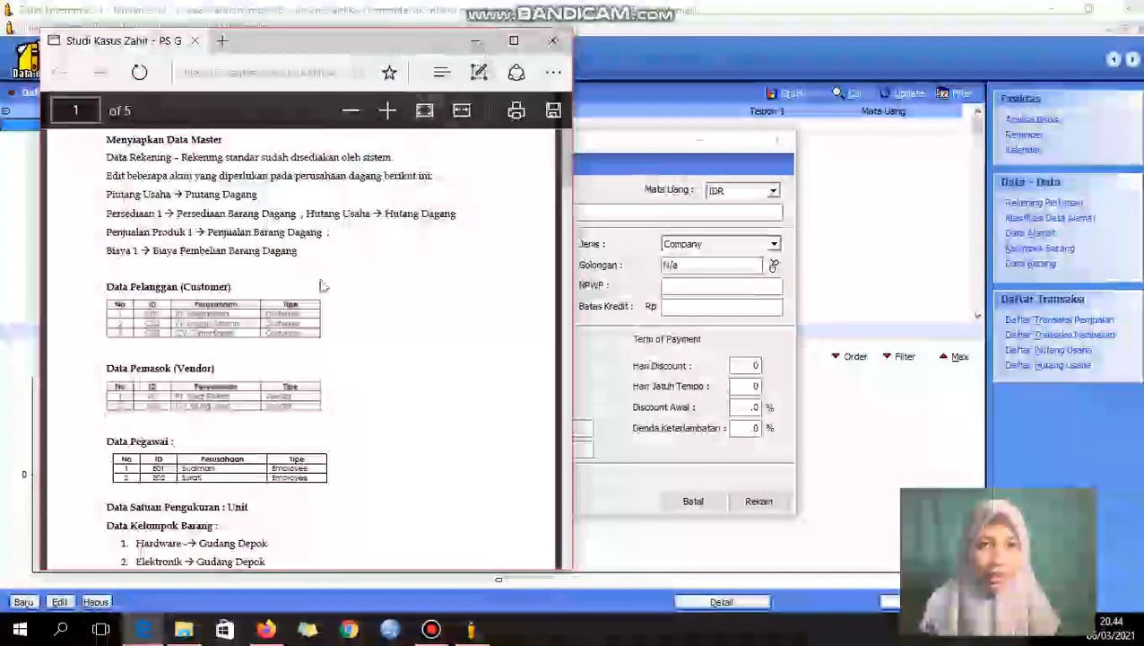
{"action": "left_click", "coordinate": [476, 40]}
{"action": "left_click", "coordinate": [522, 211]}
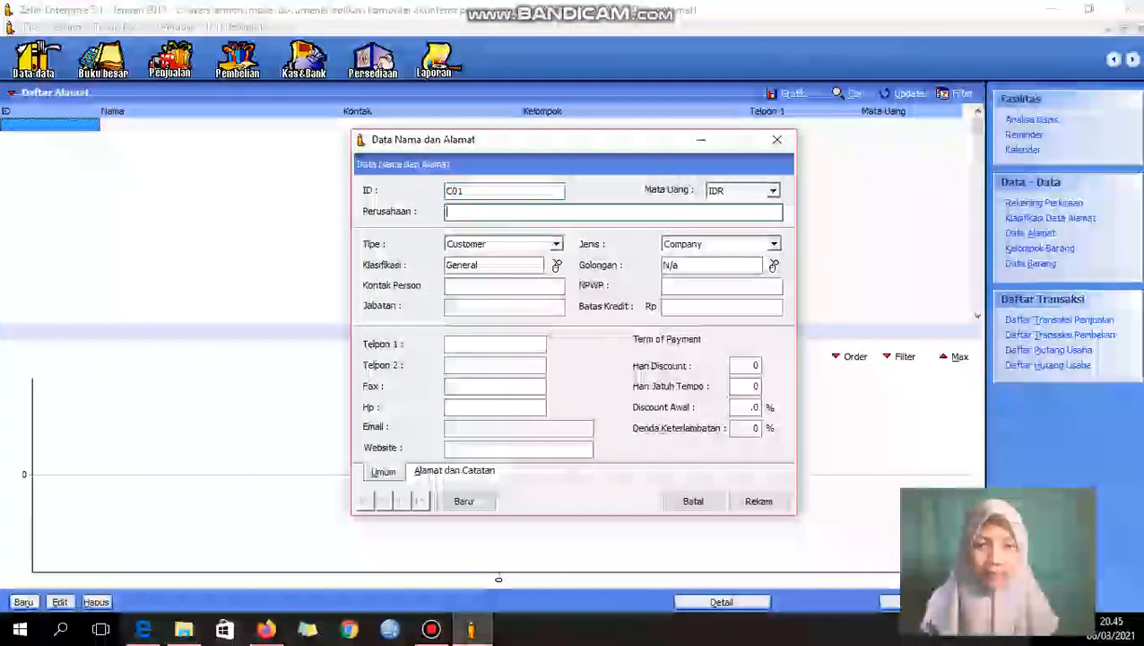
{"action": "type", "text": "PT. "}
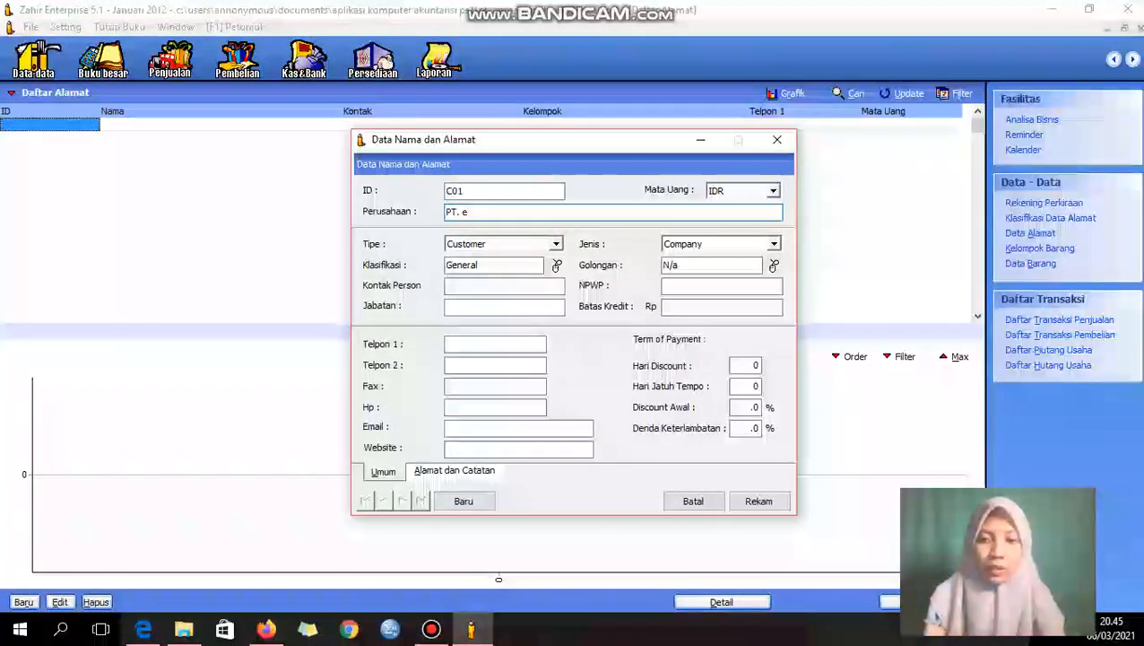
{"action": "type", "text": "Megantara"}
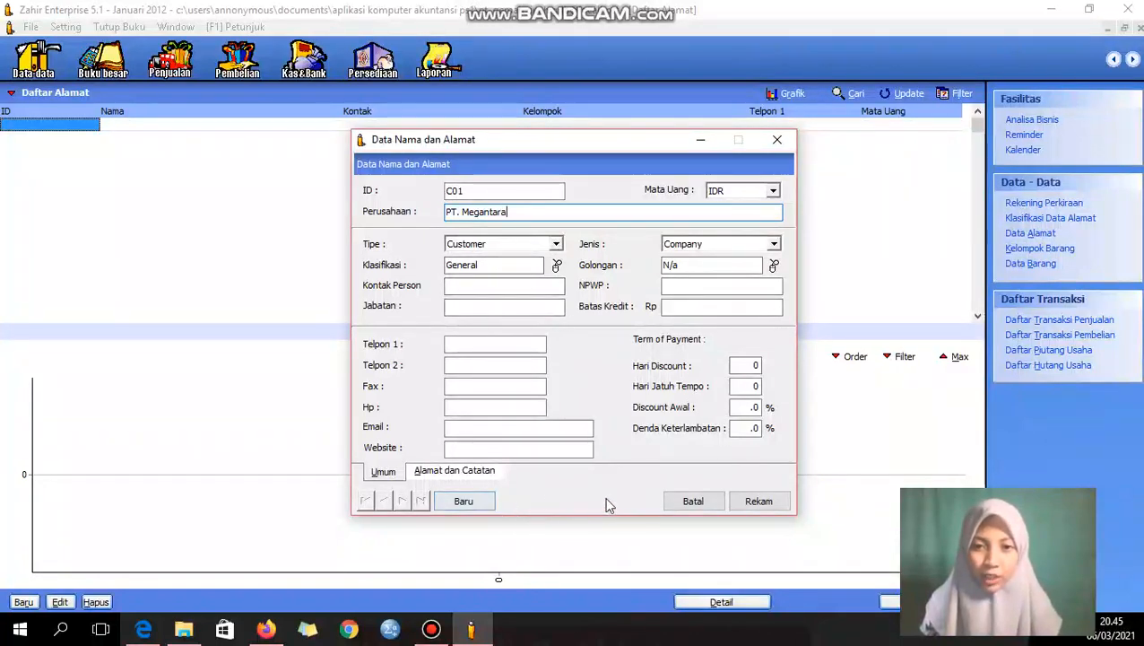
{"action": "left_click", "coordinate": [761, 502]}
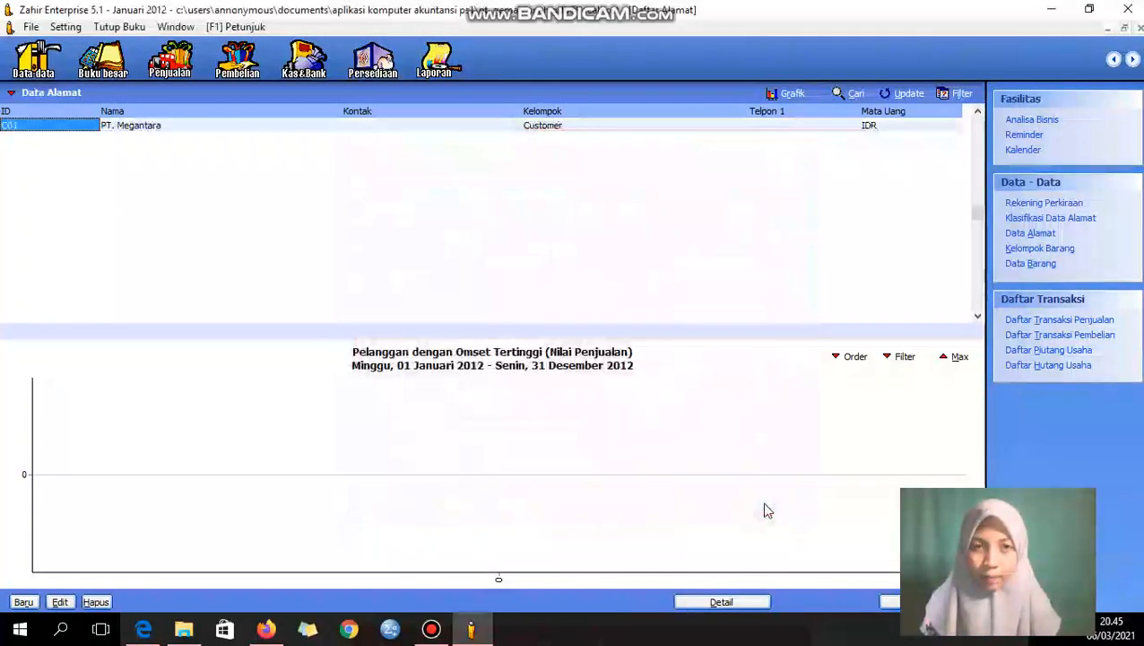
- Add a customer record with ID C02 and company PT.Unggul Utama from the case-study customer table, and save it
{"action": "left_click", "coordinate": [146, 629]}
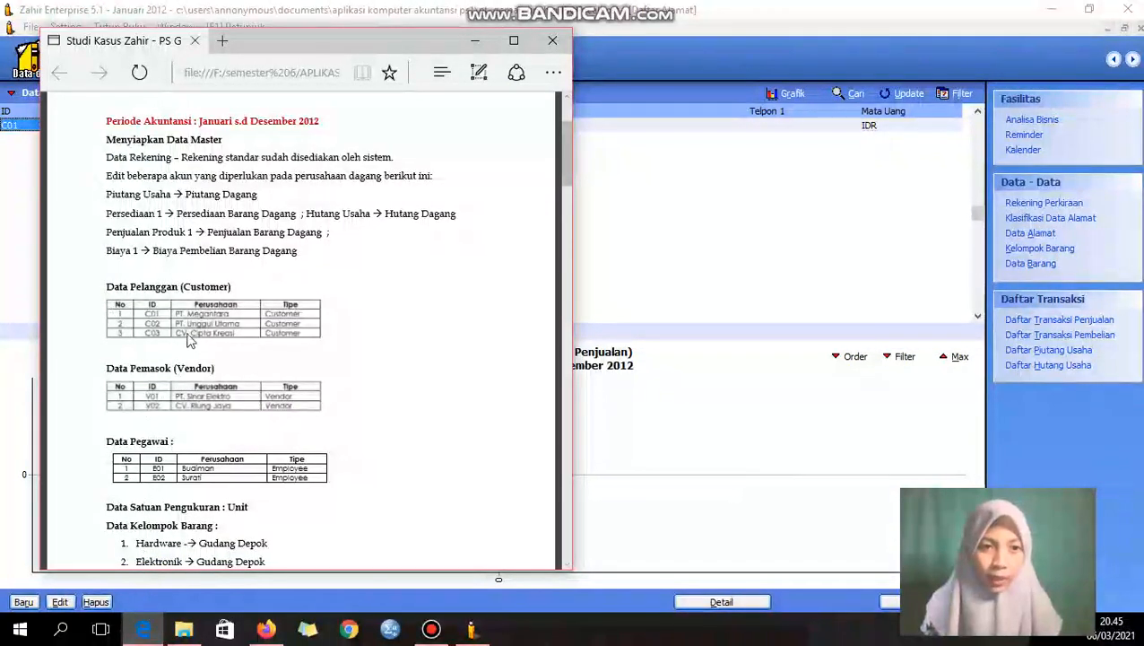
{"action": "left_click", "coordinate": [146, 628]}
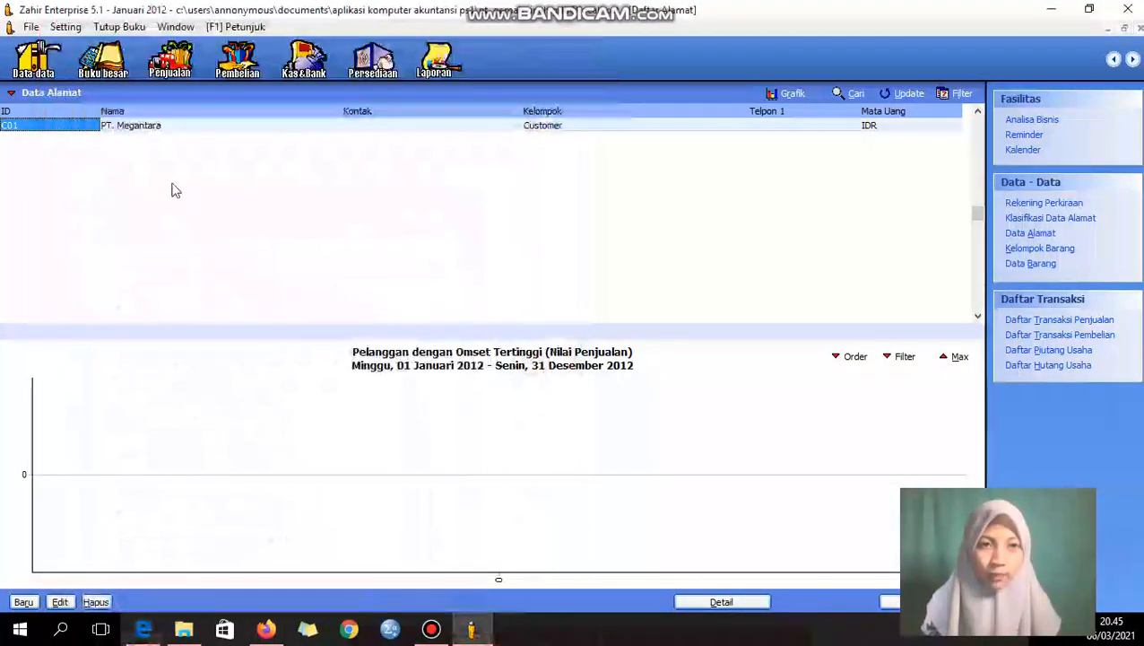
{"action": "left_click", "coordinate": [24, 602]}
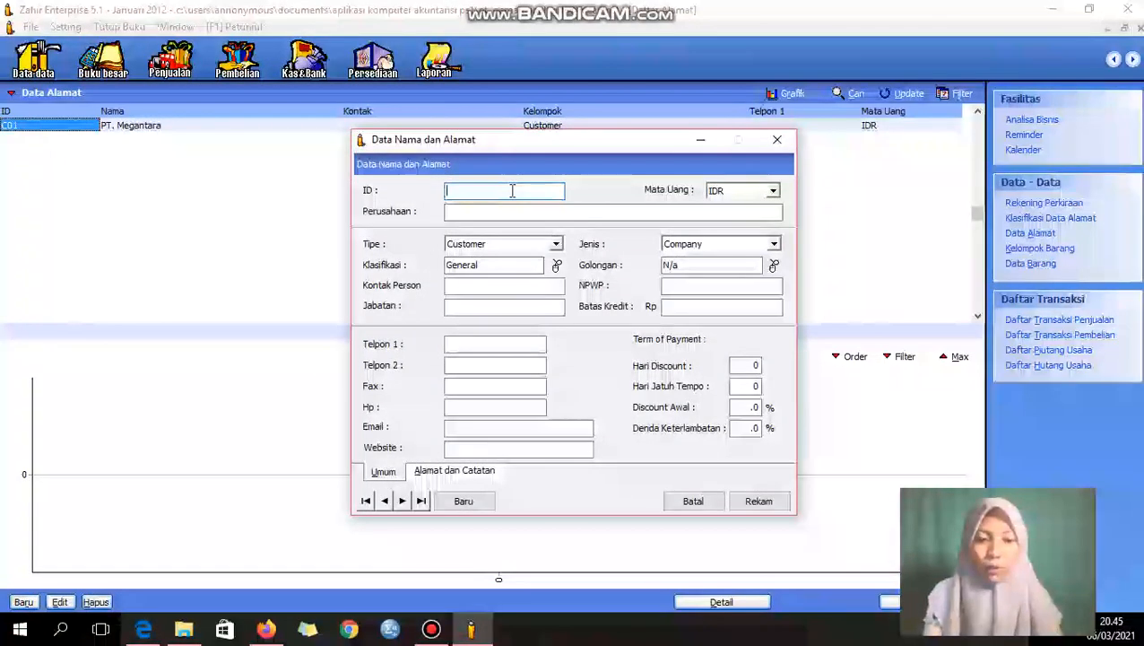
{"action": "type", "text": "C02"}
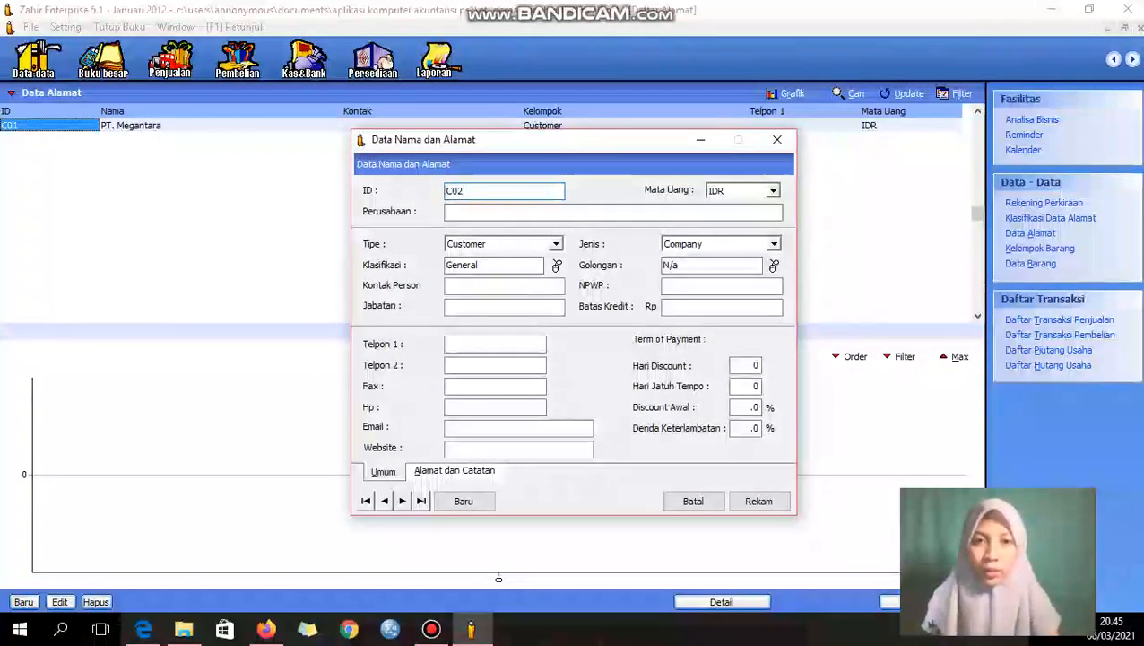
{"action": "left_click", "coordinate": [144, 631]}
{"action": "left_click", "coordinate": [144, 630]}
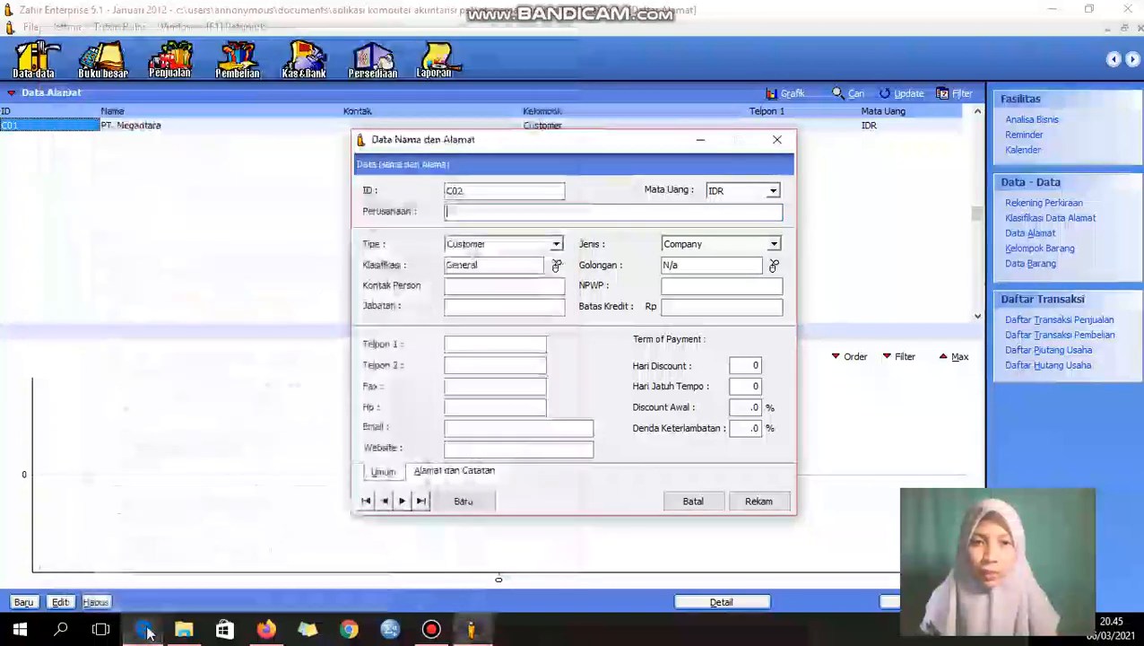
{"action": "type", "text": "PT."}
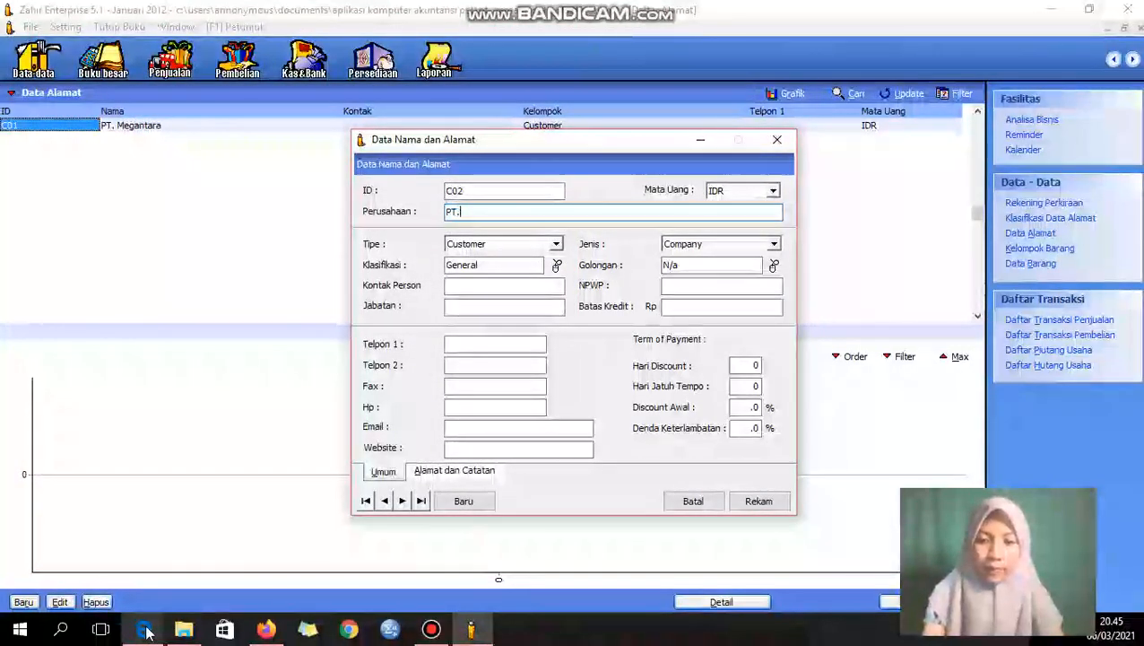
{"action": "type", "text": "Unggul Uta"}
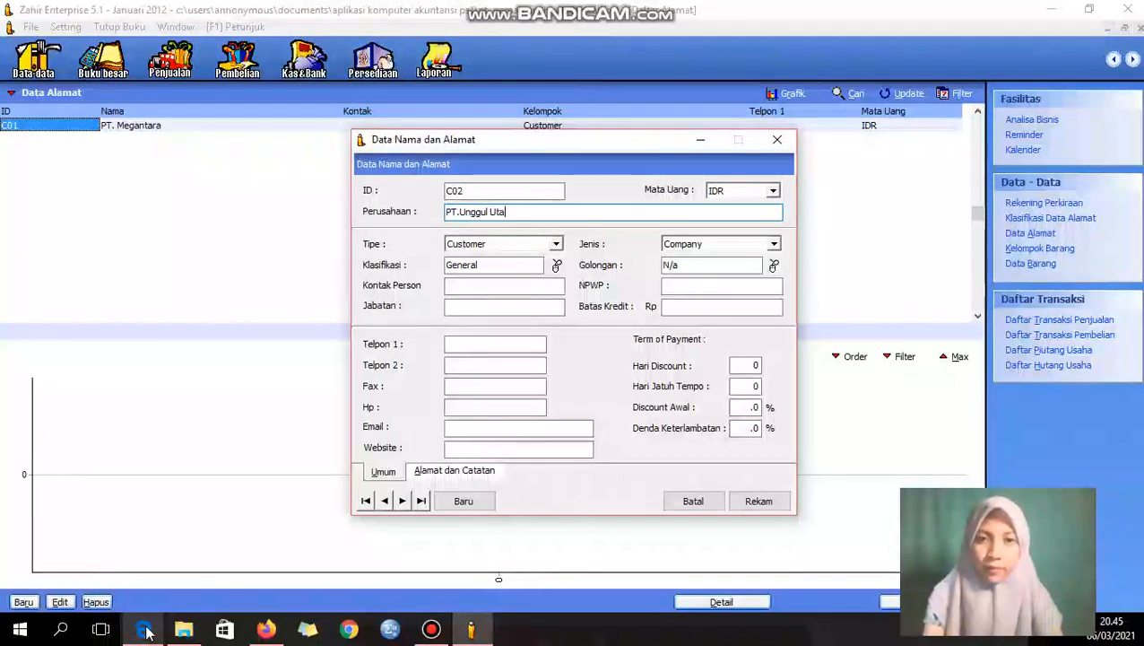
{"action": "type", "text": "ma"}
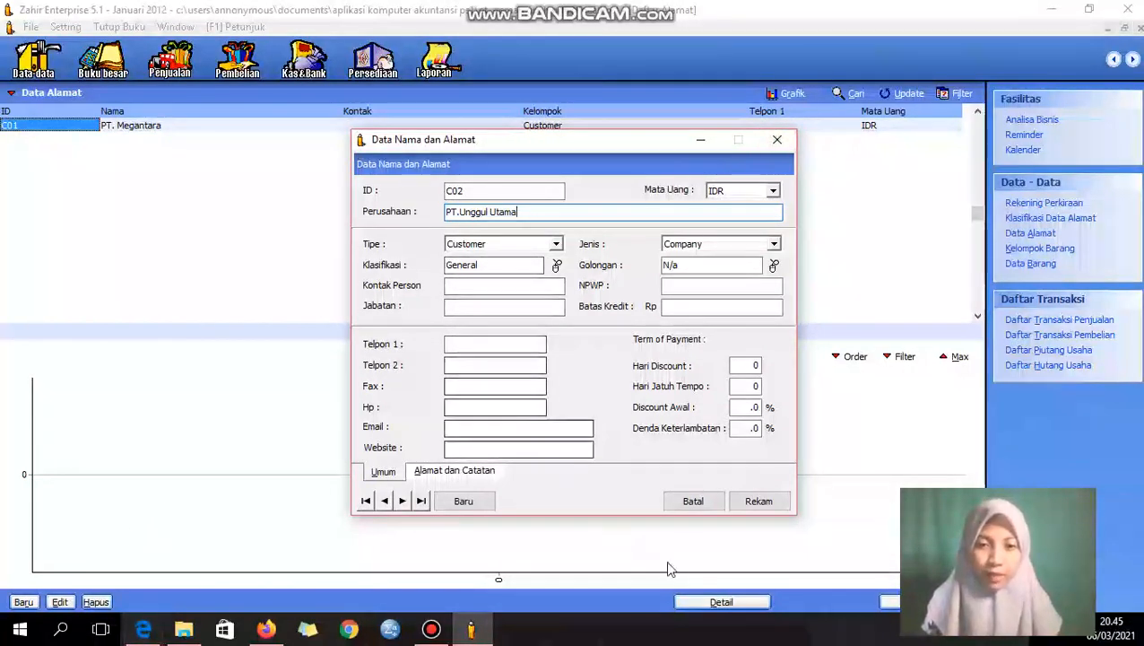
{"action": "left_click", "coordinate": [761, 504]}
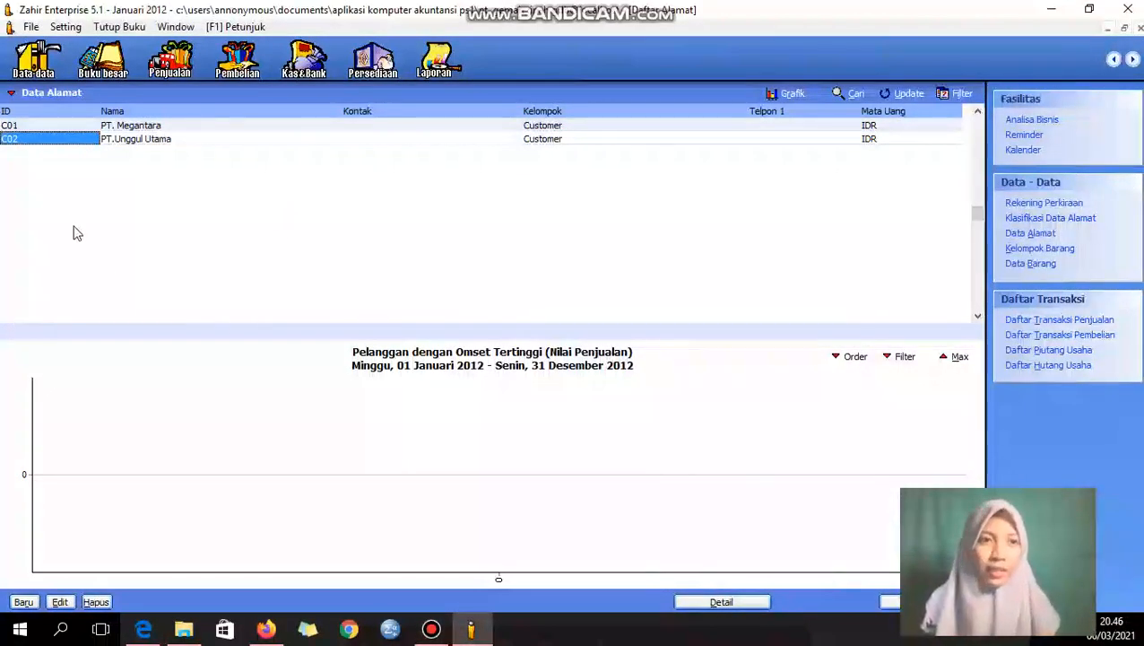
- Add a customer record with ID C03 and company CV. Cipta Kreasi from the case-study PDF, and save it
{"action": "left_click", "coordinate": [24, 601]}
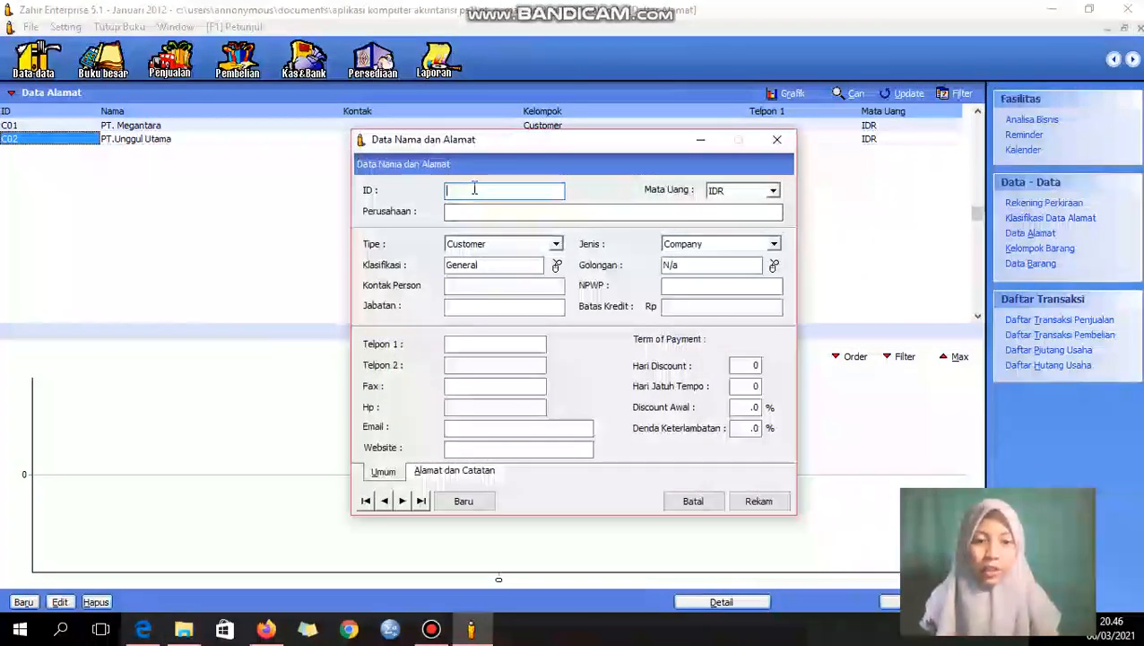
{"action": "type", "text": "C03"}
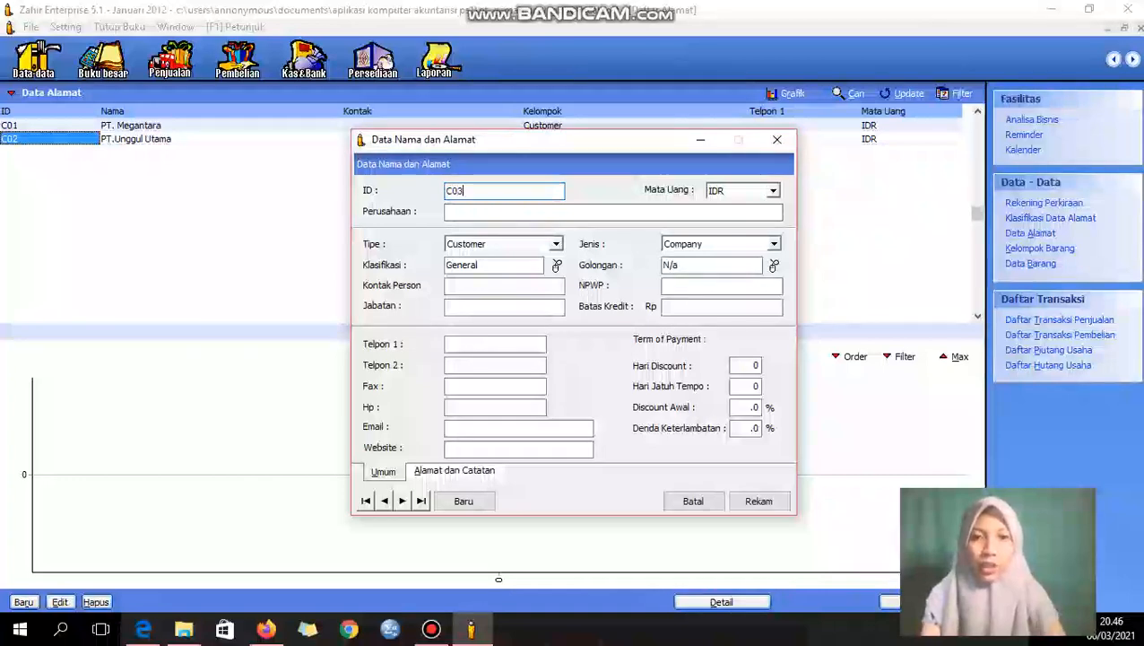
{"action": "key", "text": "Tab"}
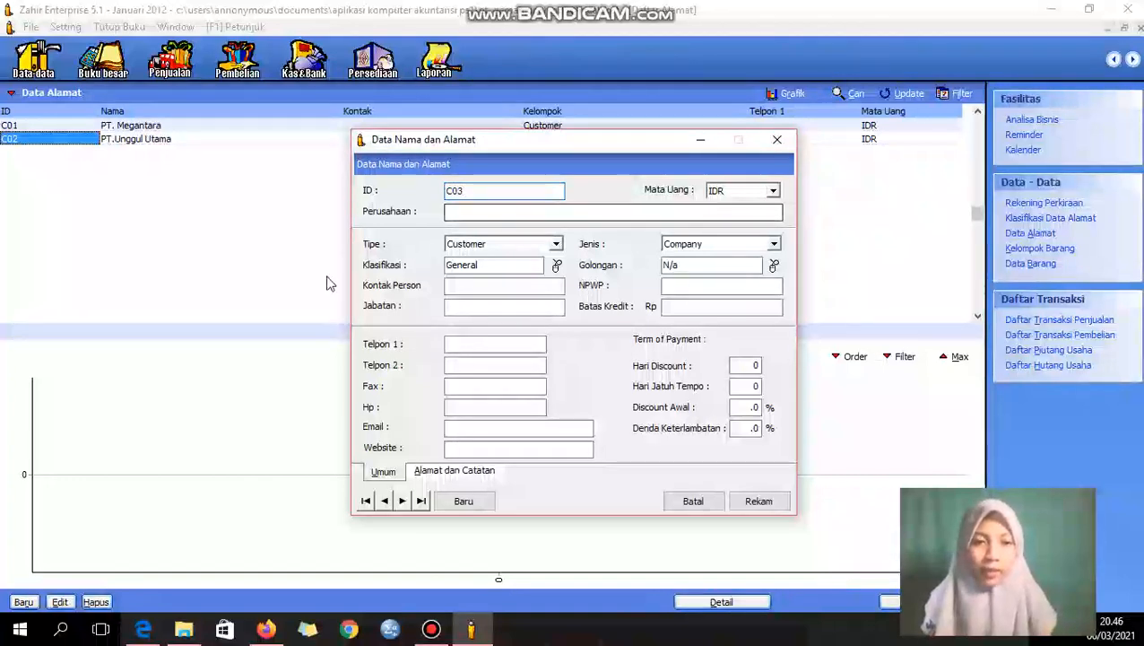
{"action": "left_click", "coordinate": [143, 628]}
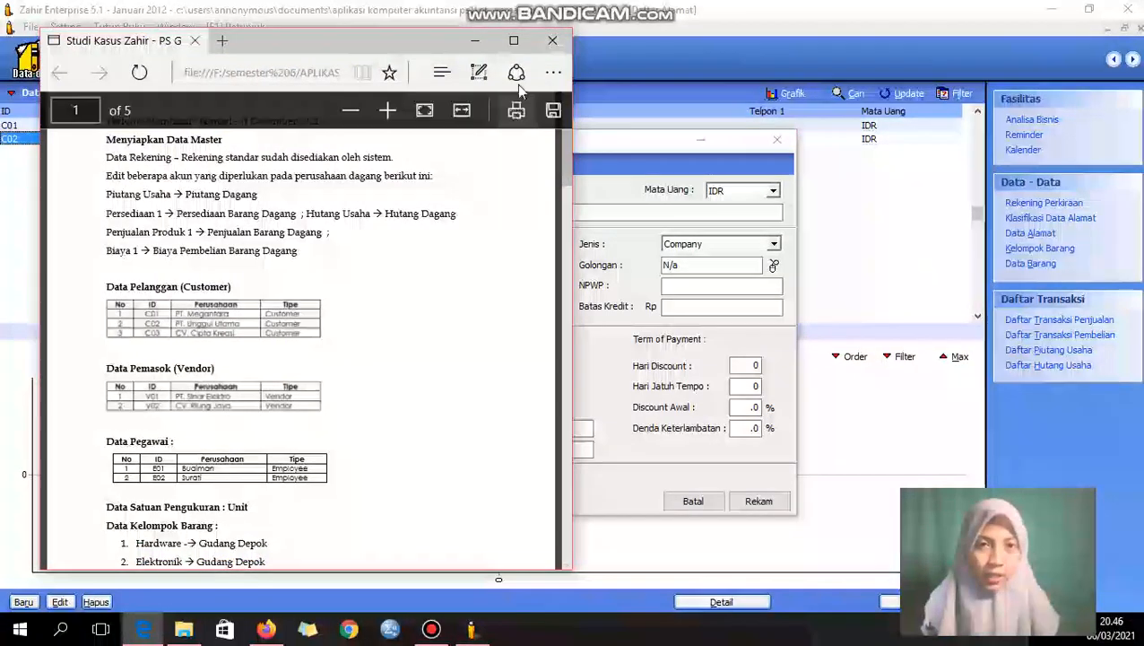
{"action": "left_click", "coordinate": [476, 44]}
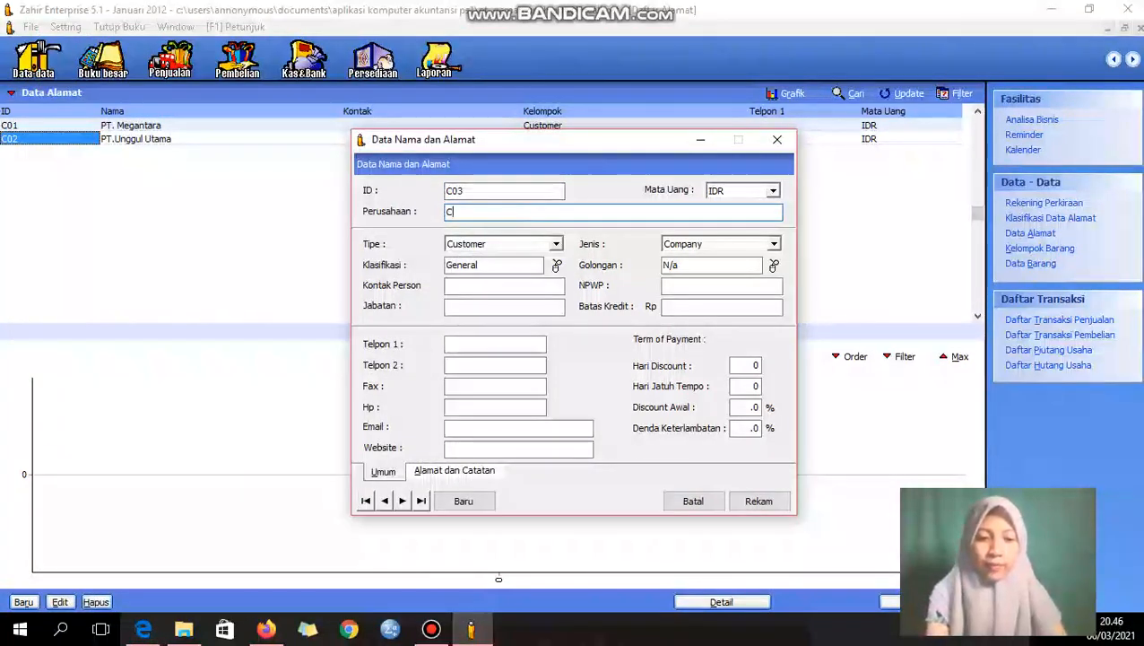
{"action": "type", "text": "Cipta Kreasi"}
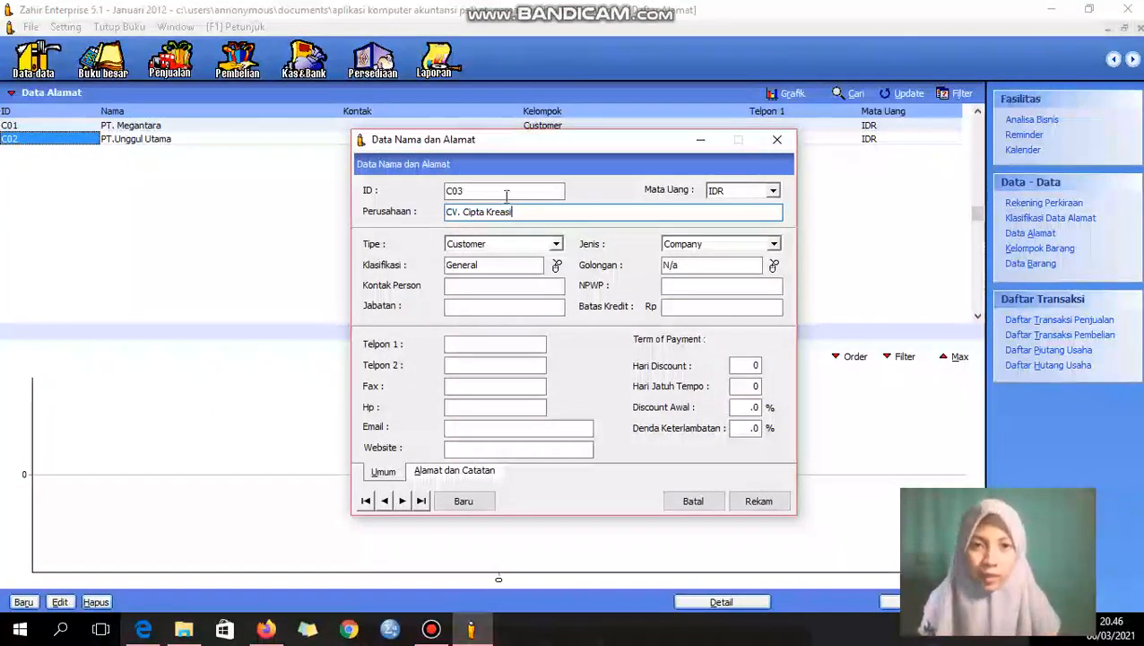
{"action": "left_click", "coordinate": [758, 501]}
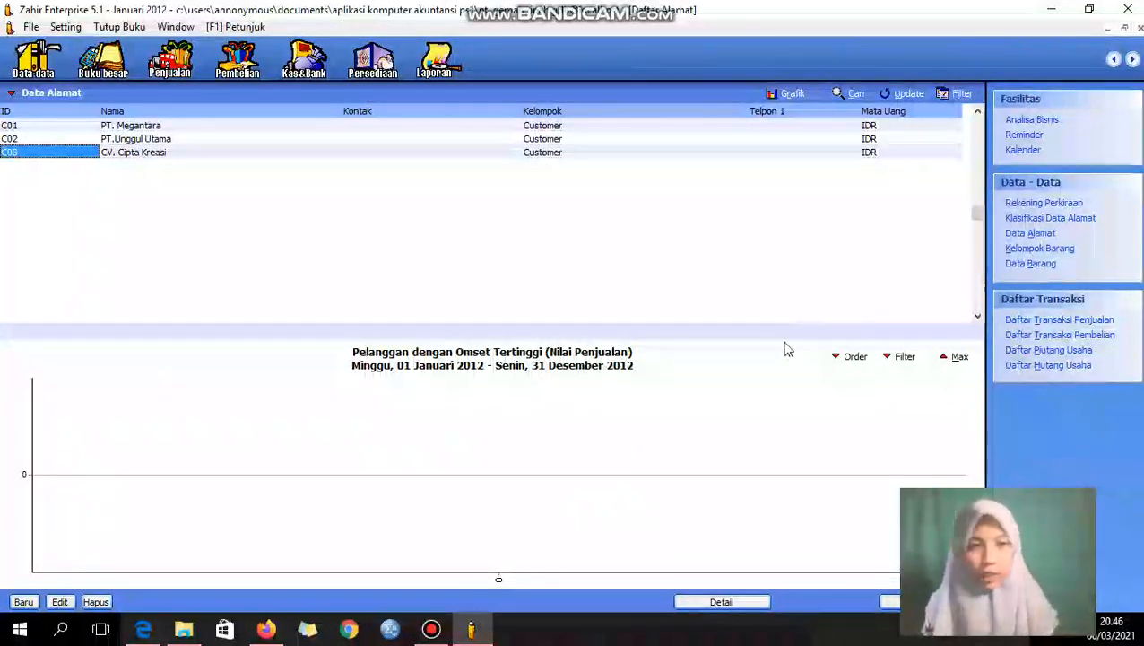
- Add a record of type Vendor with ID V01 and company PT. Sinar Elektro from the case-study vendor table, and save it
{"action": "left_click", "coordinate": [24, 602]}
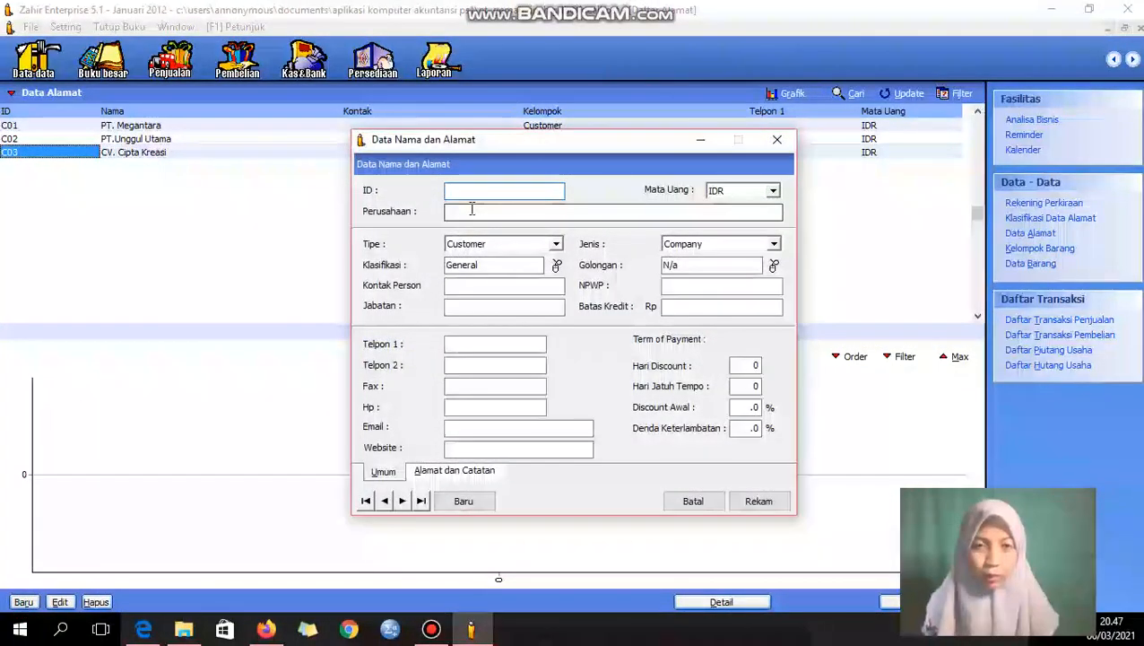
{"action": "left_click", "coordinate": [556, 245]}
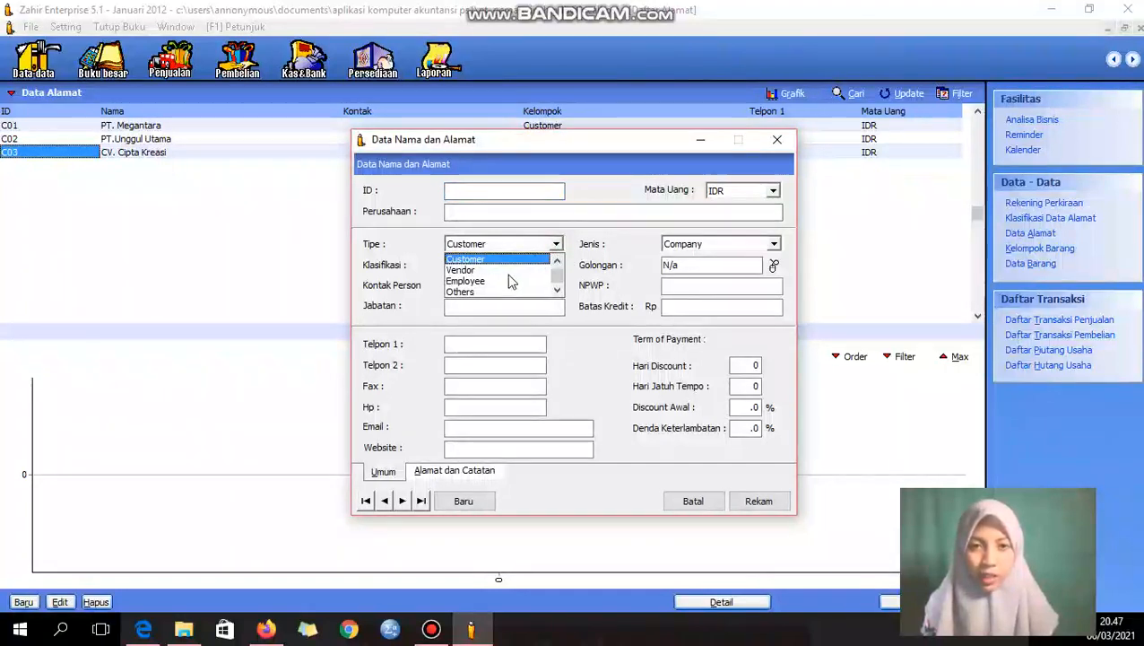
{"action": "left_click", "coordinate": [504, 269]}
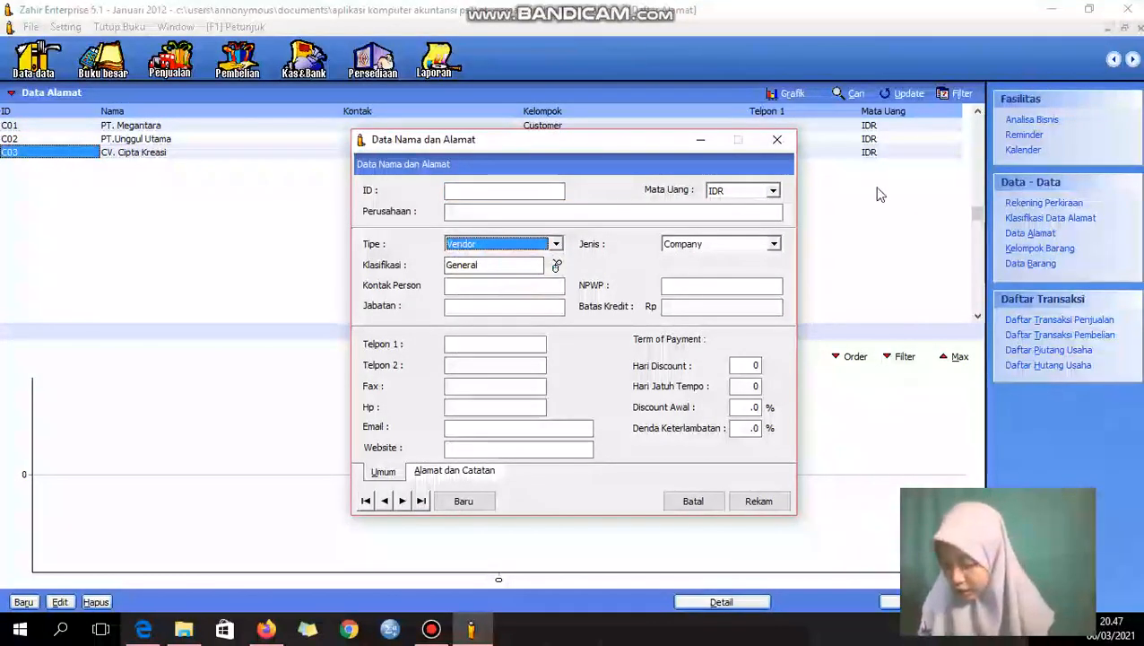
{"action": "left_click", "coordinate": [143, 631]}
{"action": "scroll", "coordinate": [151, 339], "scroll_direction": "down", "scroll_amount": 3}
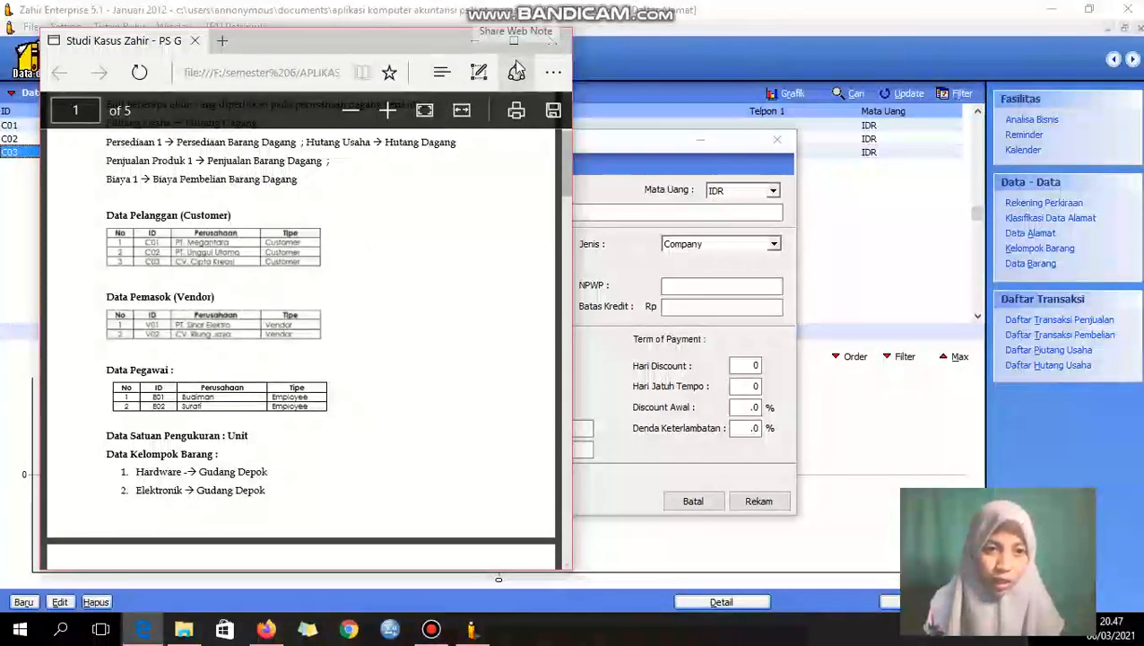
{"action": "left_click", "coordinate": [474, 40]}
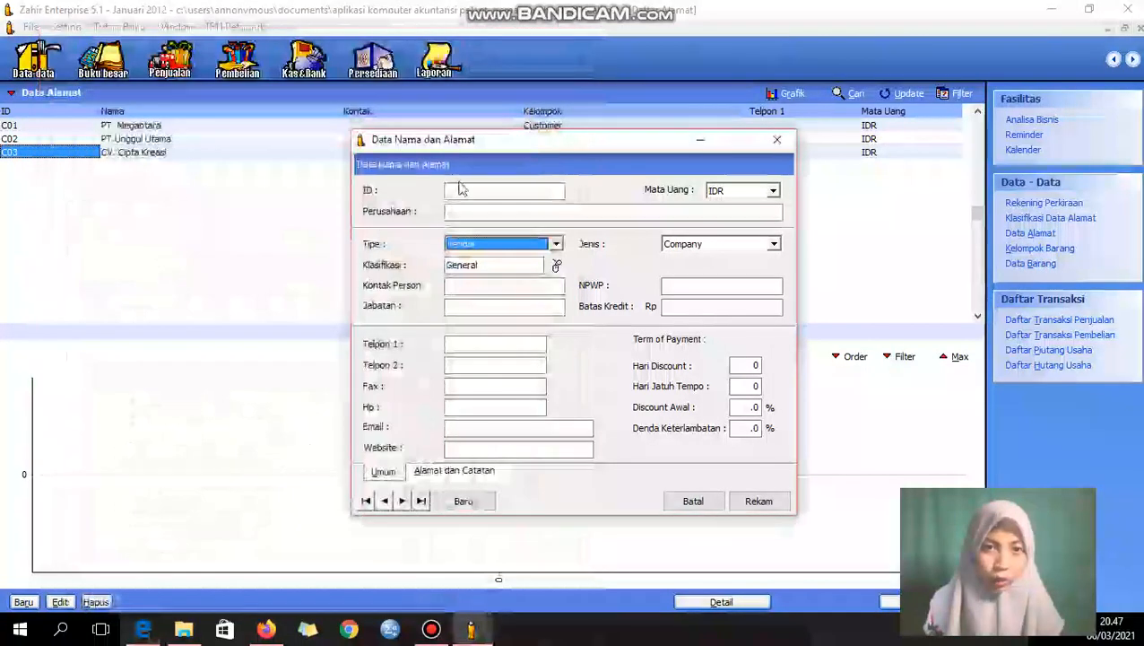
{"action": "left_click", "coordinate": [496, 192]}
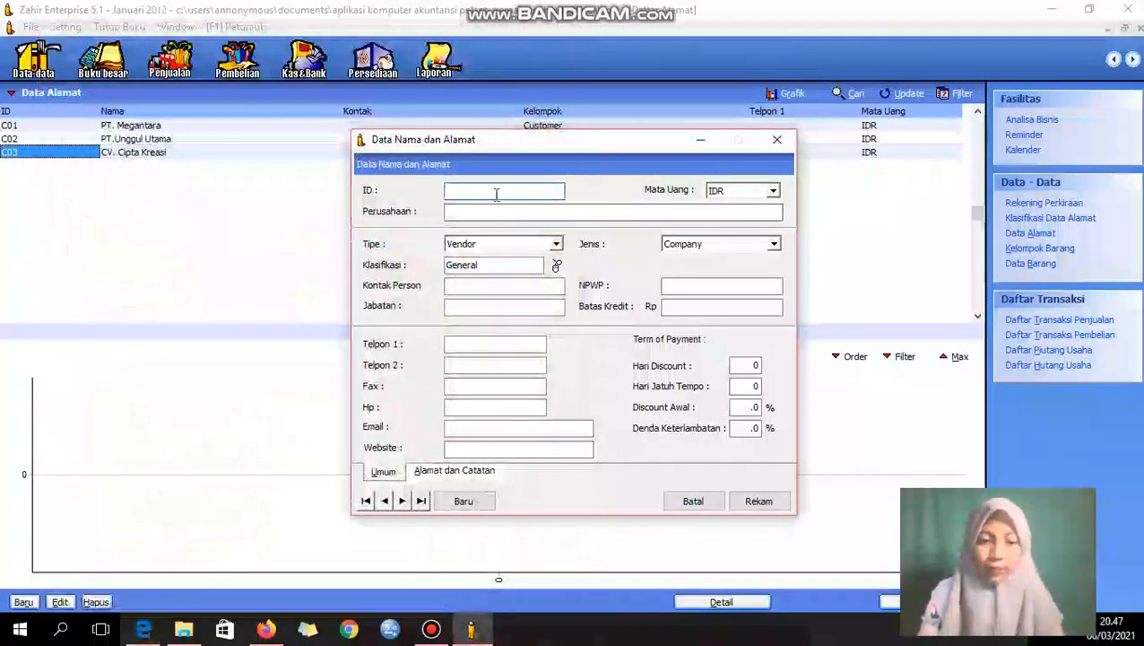
{"action": "type", "text": "V01"}
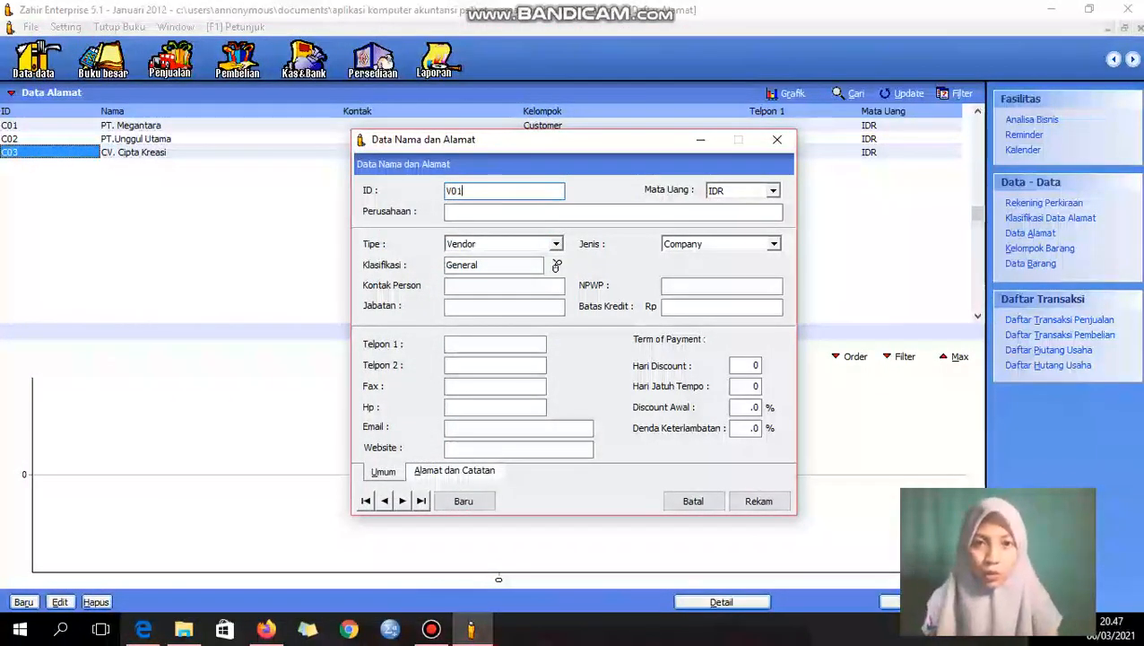
{"action": "left_click", "coordinate": [511, 210]}
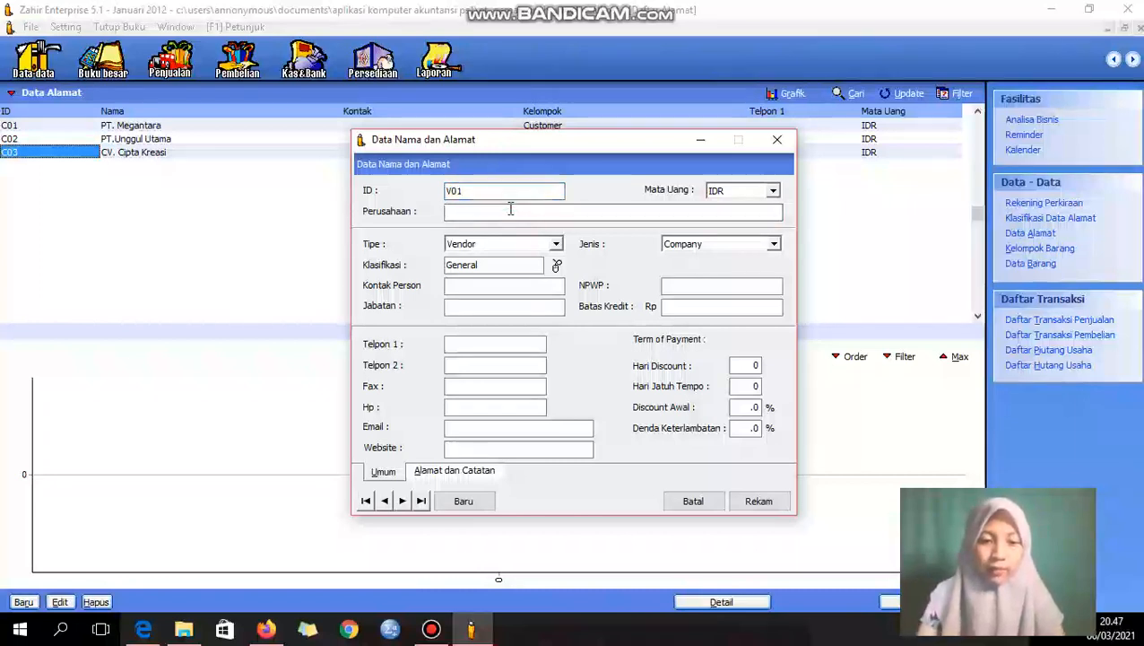
{"action": "type", "text": "PT. Sinar Elektro"}
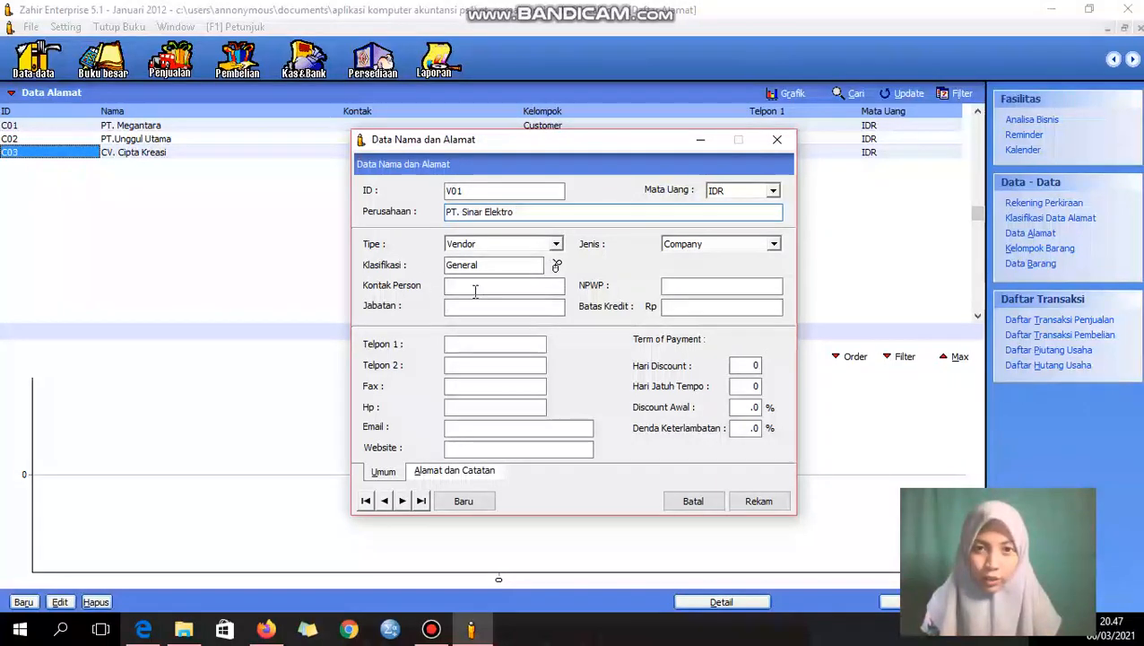
{"action": "left_click", "coordinate": [758, 501]}
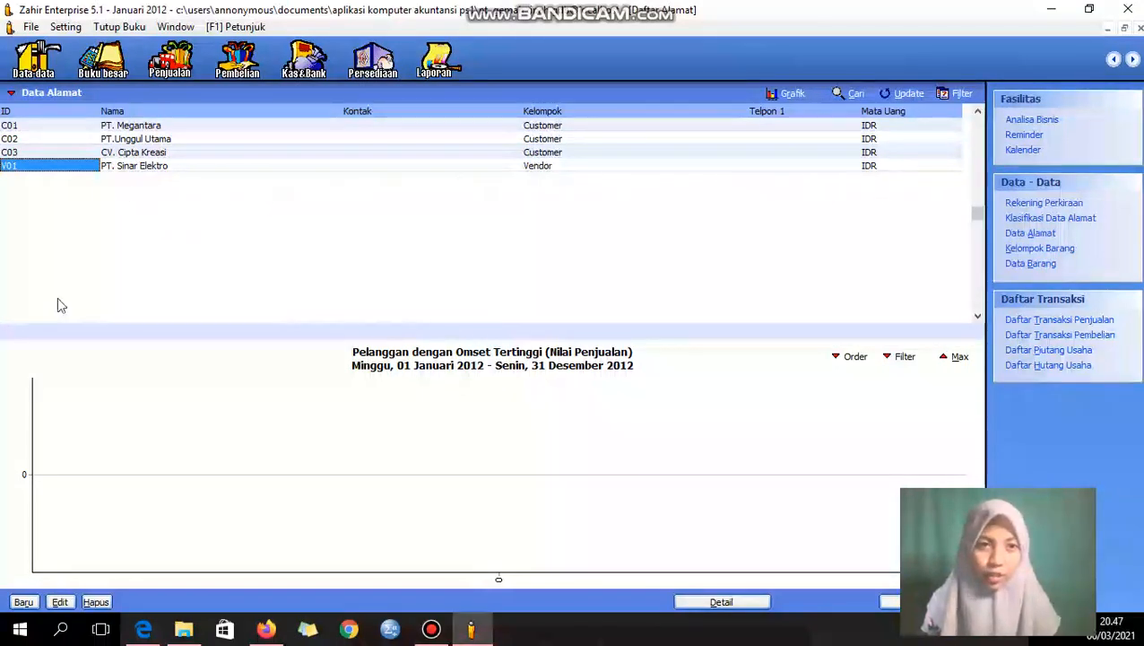
- Add a record of type Vendor with ID V02 and company CV. Ruang Jaya, consulting the case-study vendor table, and save it
{"action": "left_click", "coordinate": [24, 602]}
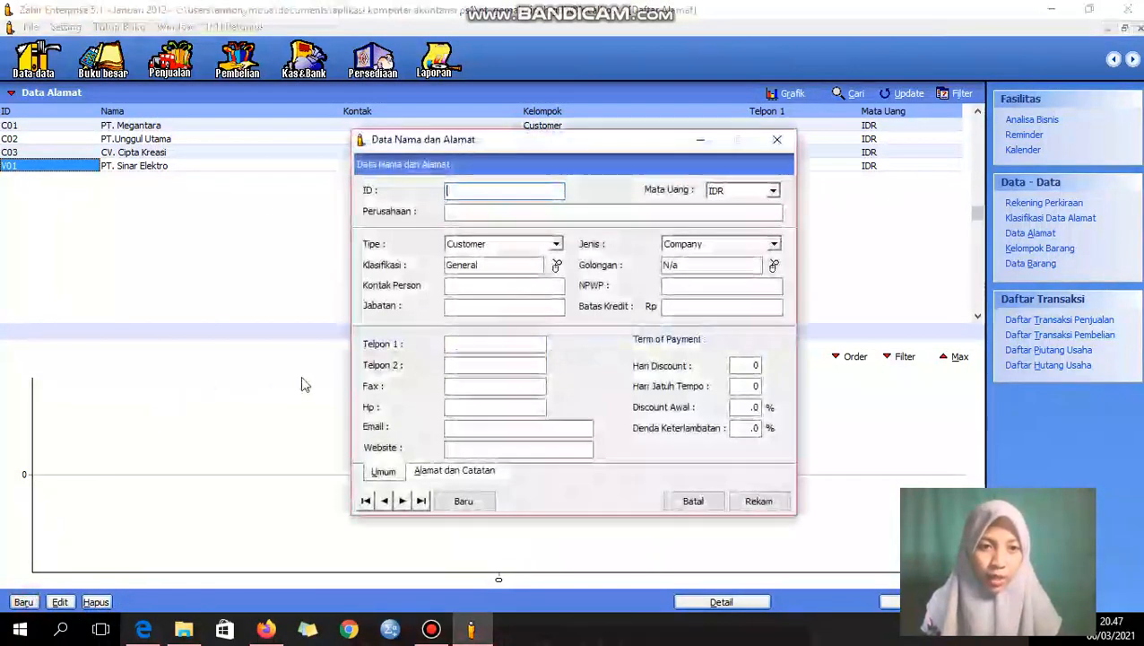
{"action": "left_click", "coordinate": [143, 631]}
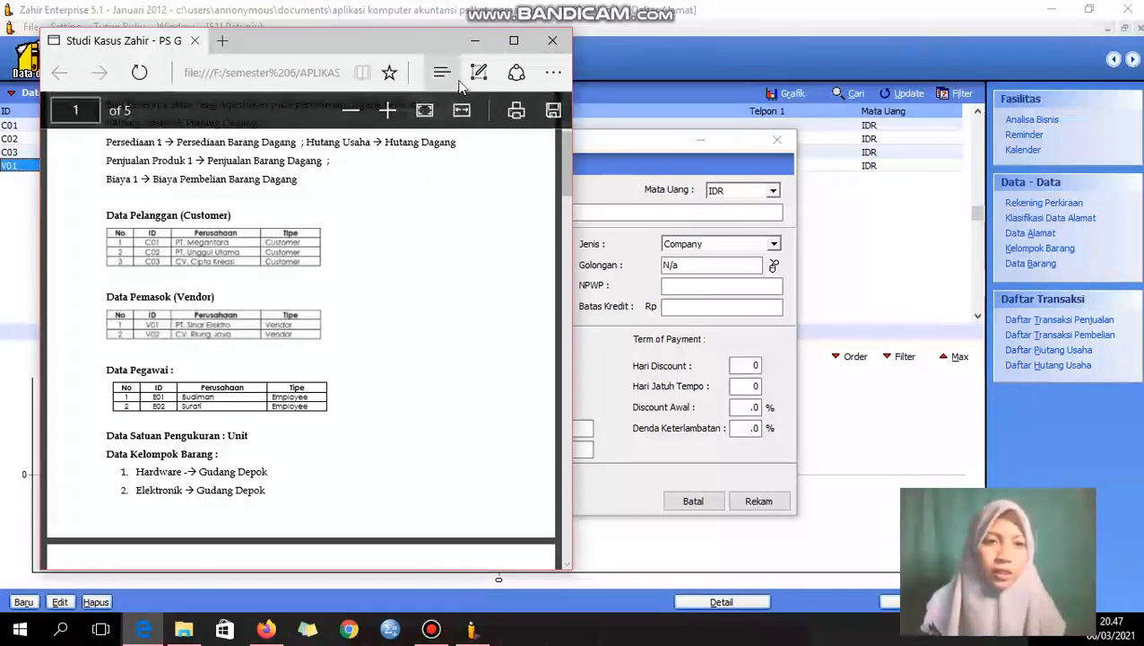
{"action": "left_click", "coordinate": [486, 42]}
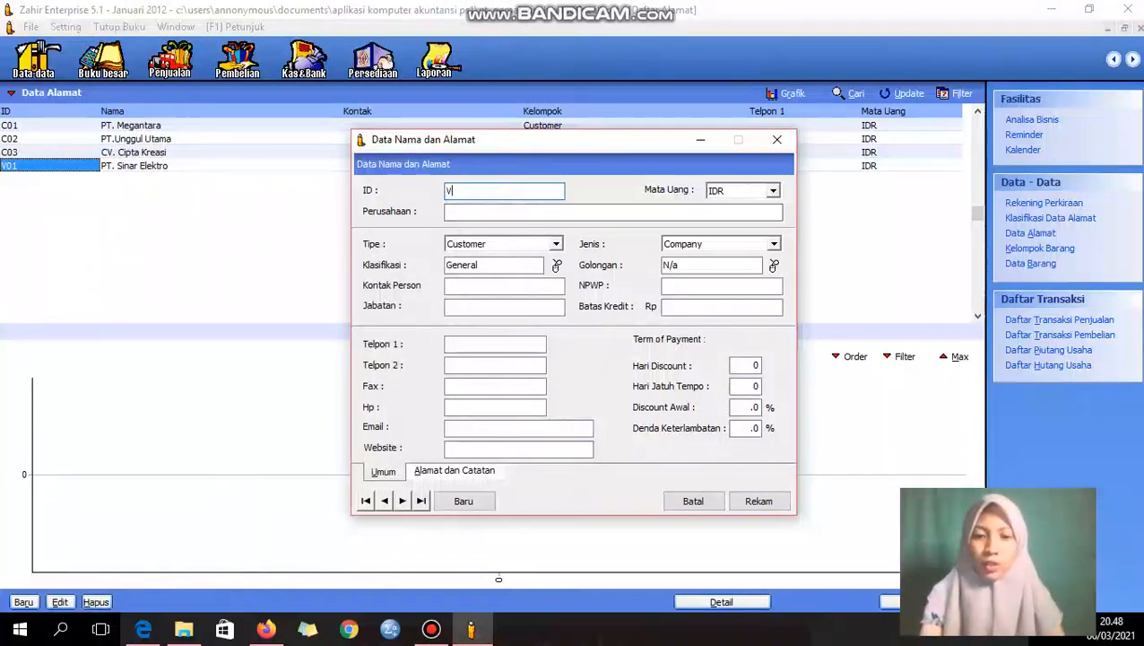
{"action": "left_click", "coordinate": [485, 212]}
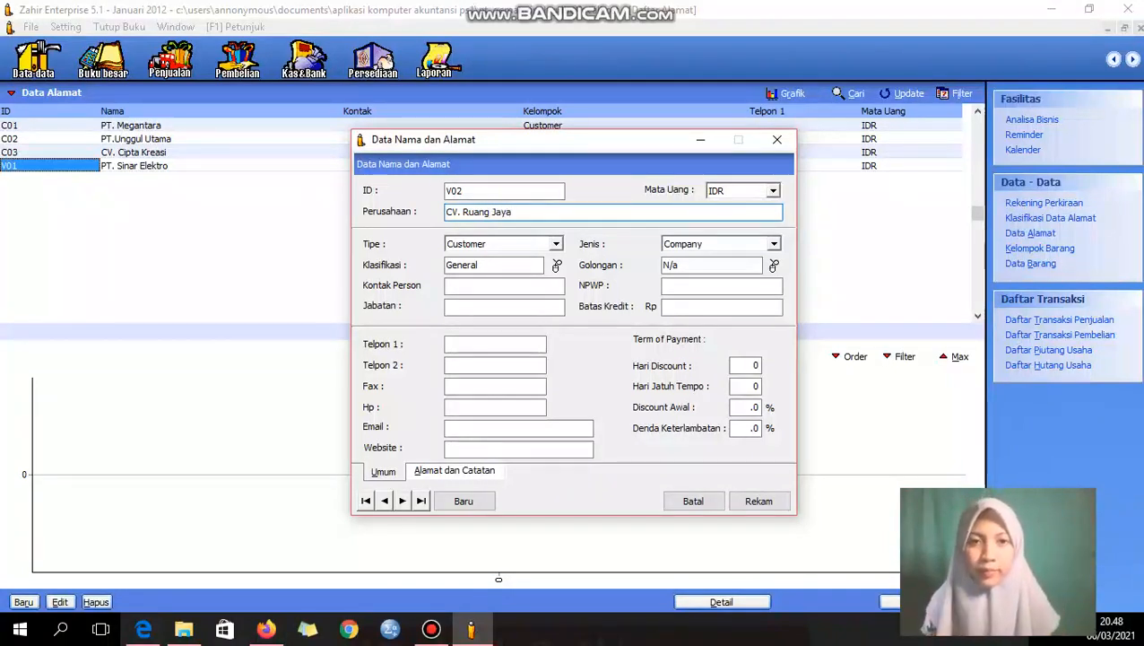
{"action": "left_click", "coordinate": [555, 244]}
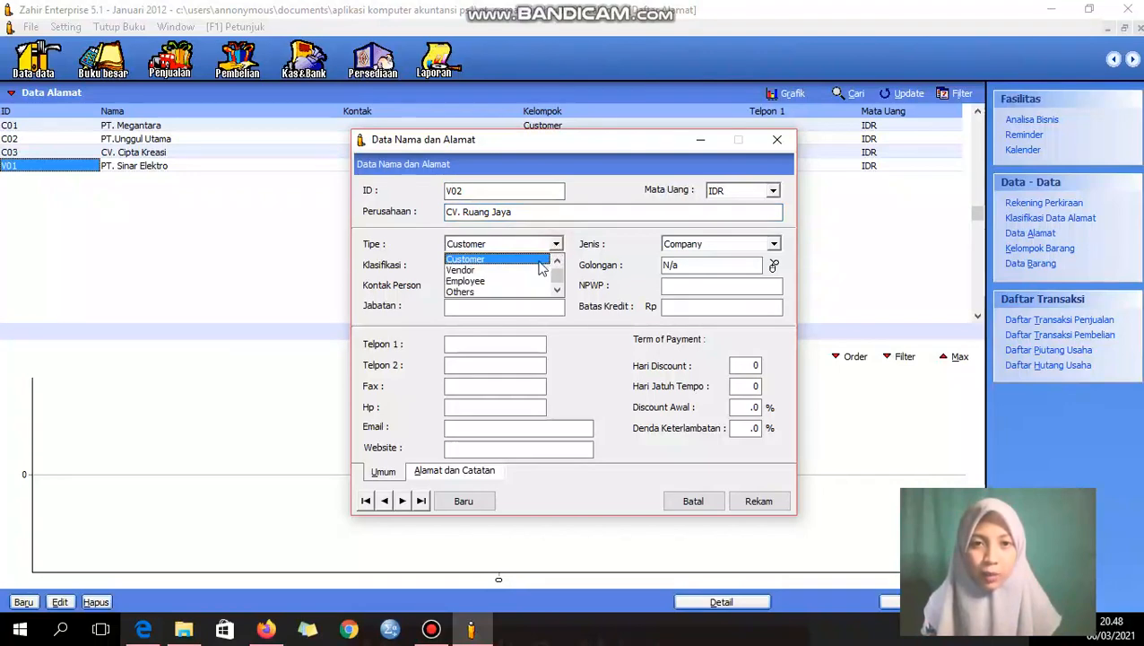
{"action": "left_click", "coordinate": [538, 271]}
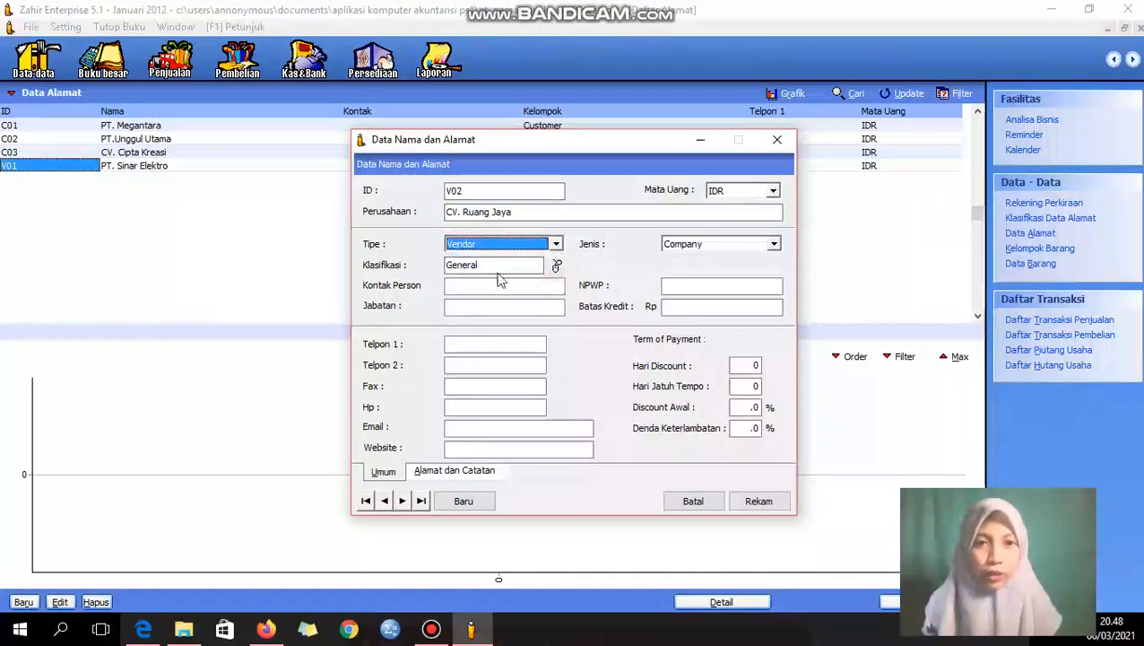
{"action": "left_click", "coordinate": [771, 502]}
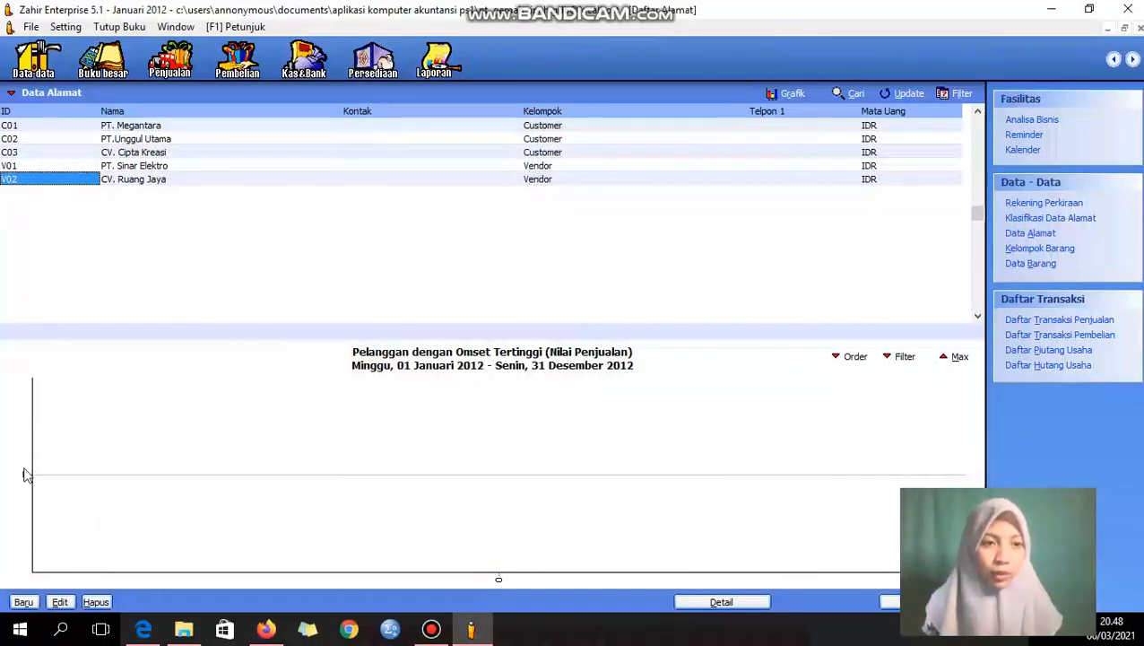
- Add a record of type Employee with ID E01 and the first employee's name from the case-study PDF, and save it
{"action": "left_click", "coordinate": [144, 629]}
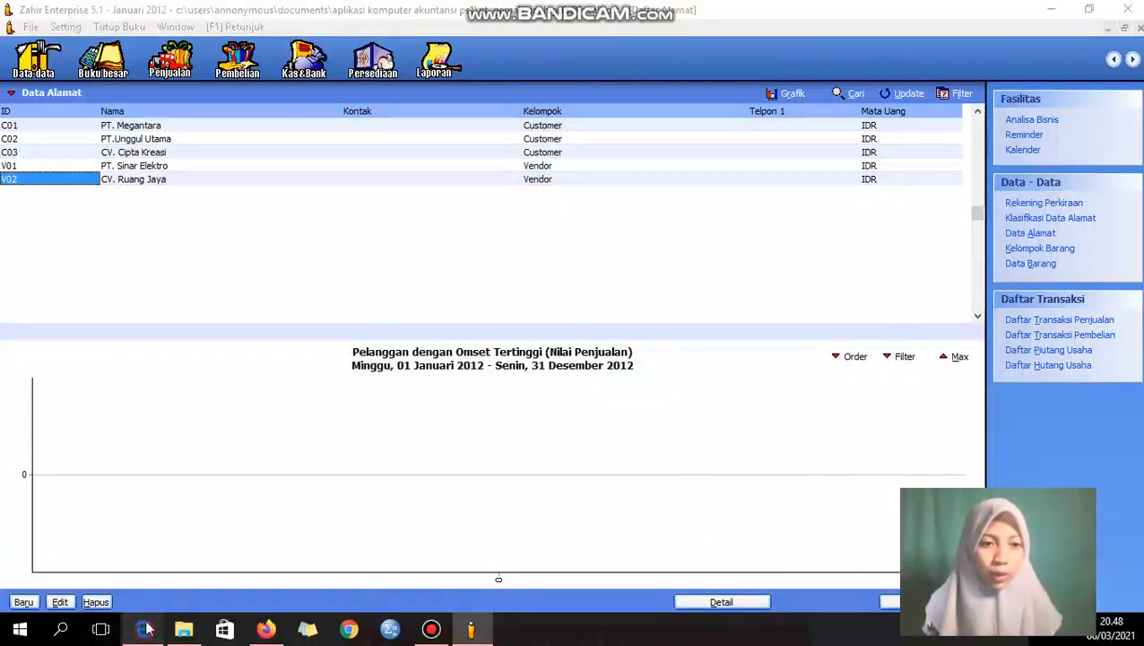
{"action": "scroll", "coordinate": [190, 356], "scroll_direction": "down", "scroll_amount": 1}
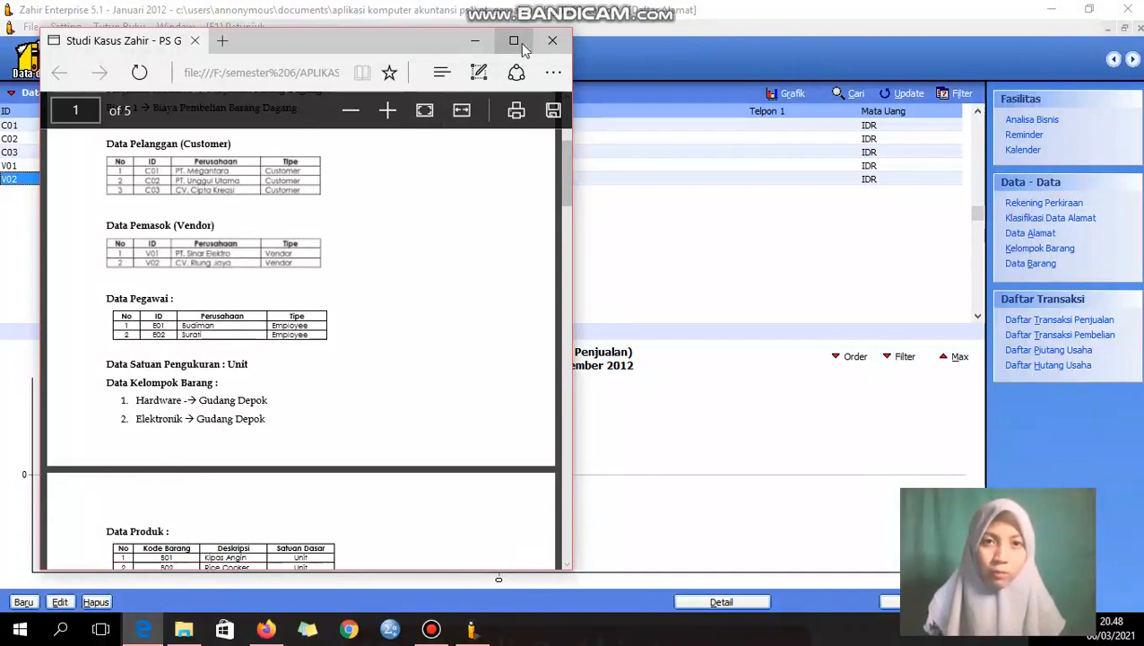
{"action": "left_click", "coordinate": [475, 40]}
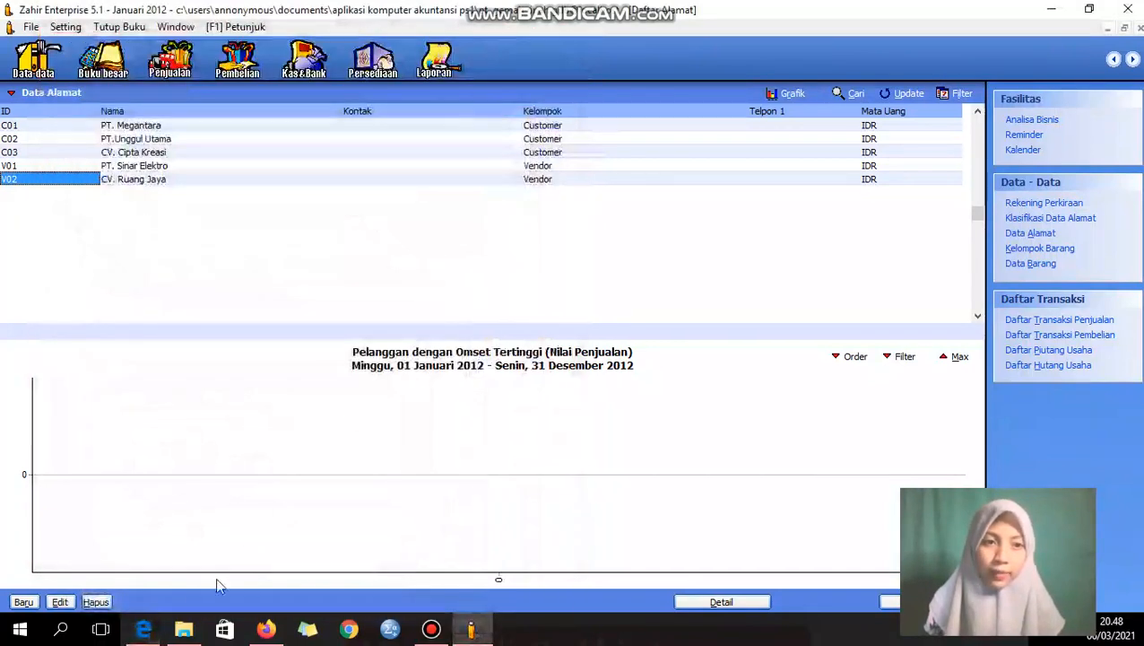
{"action": "left_click", "coordinate": [24, 604]}
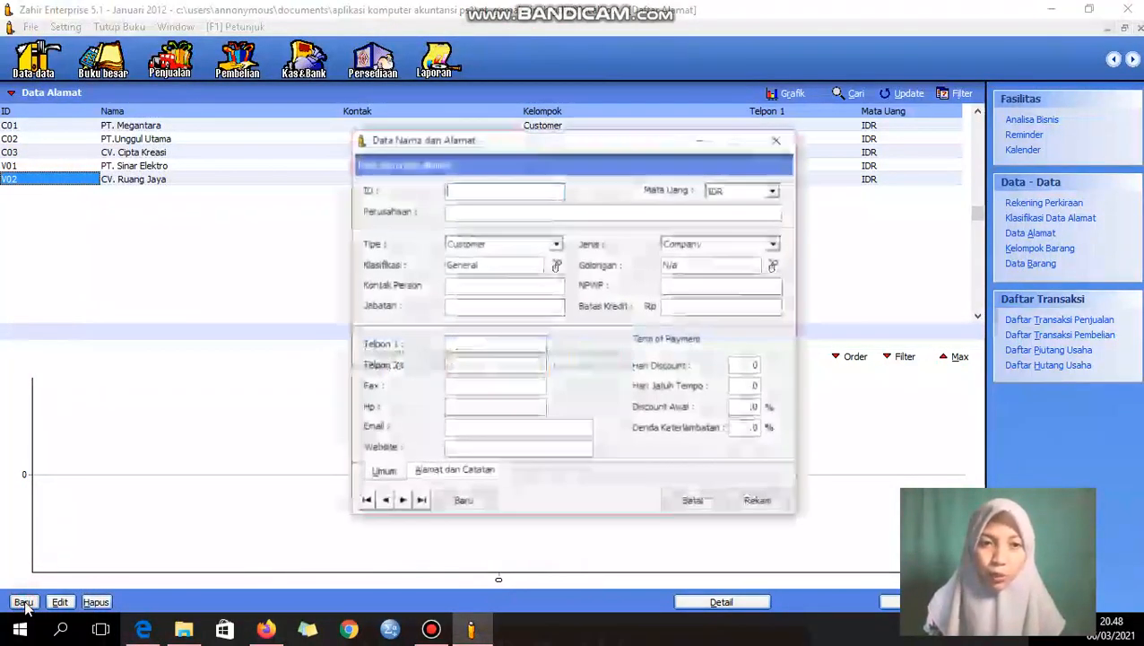
{"action": "type", "text": "E01"}
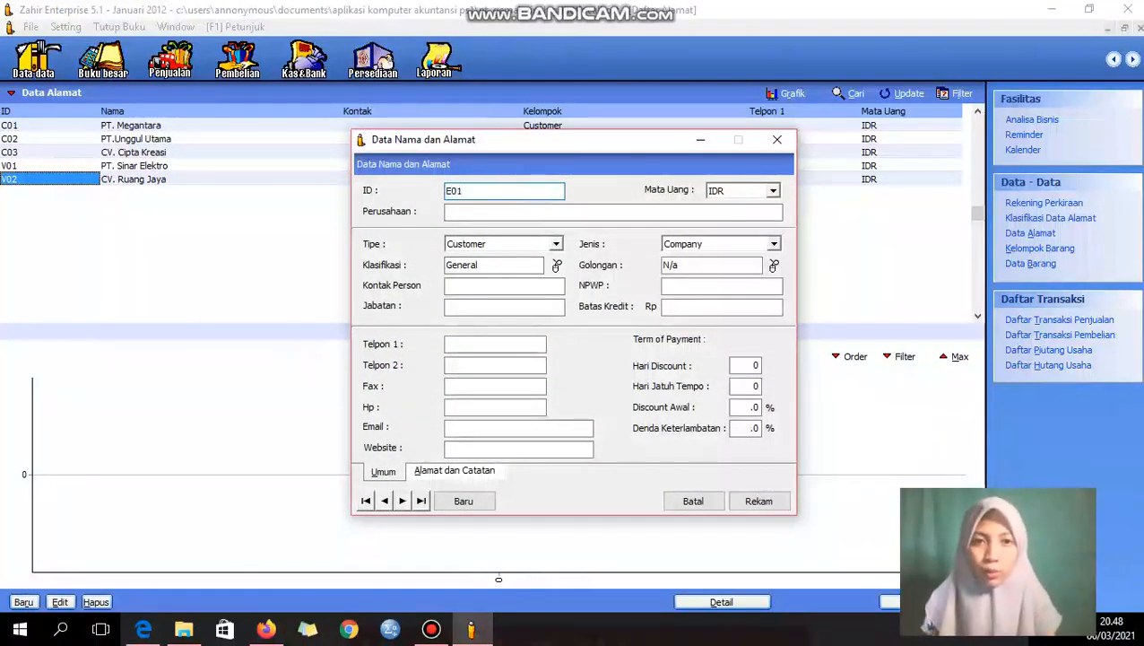
{"action": "left_click", "coordinate": [521, 214]}
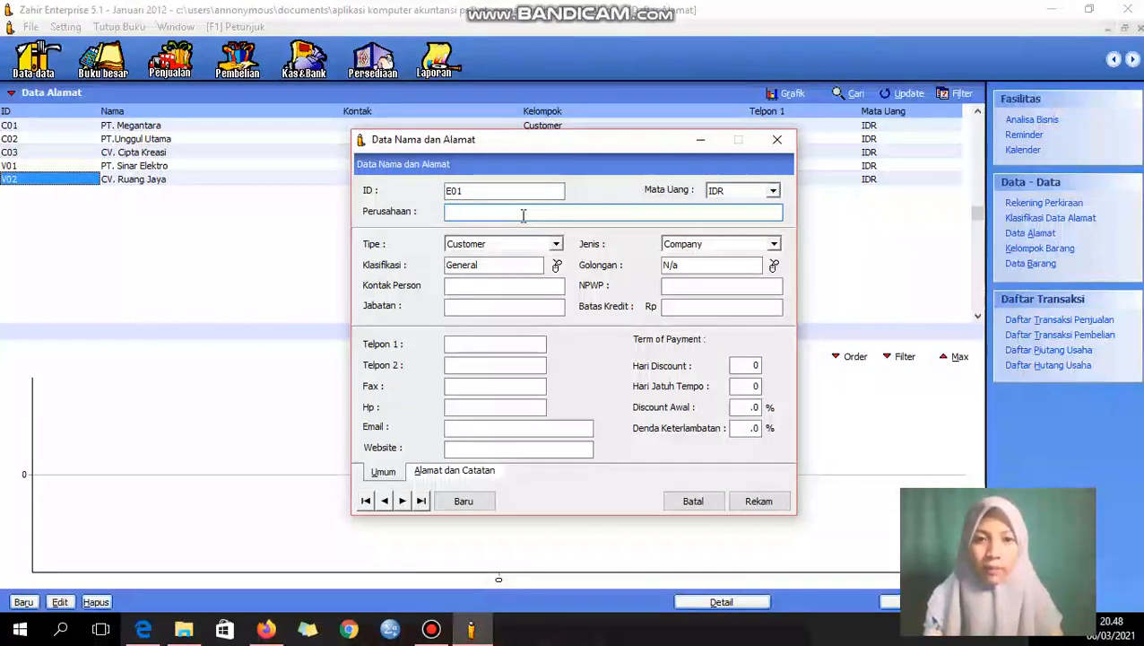
{"action": "type", "text": "Budiman"}
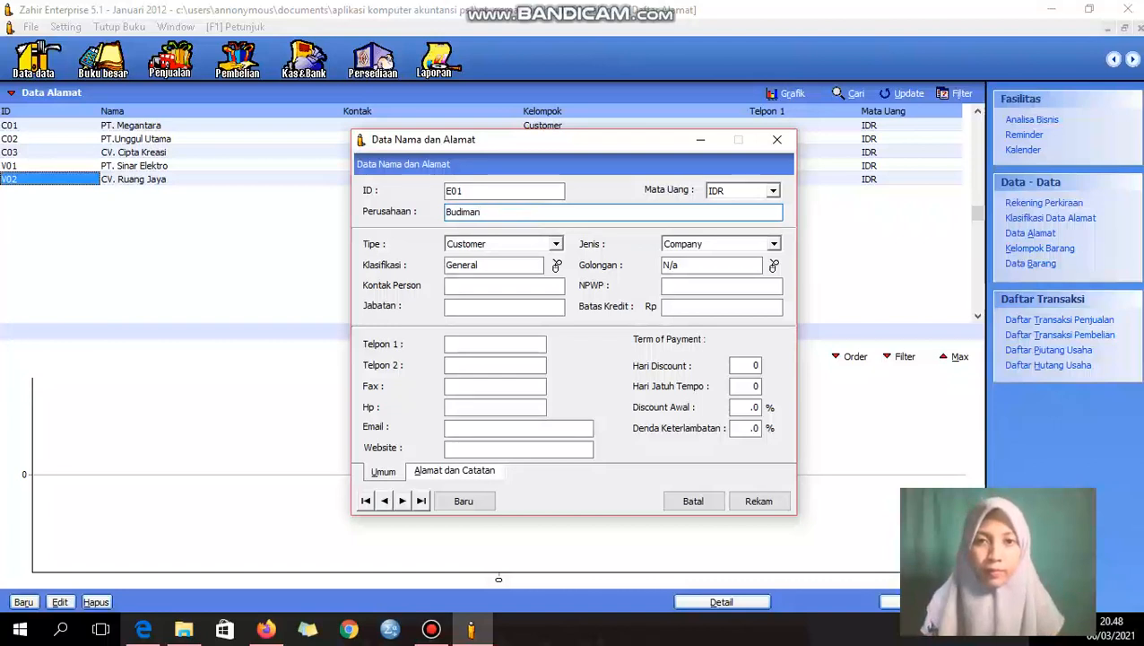
{"action": "left_click", "coordinate": [556, 244]}
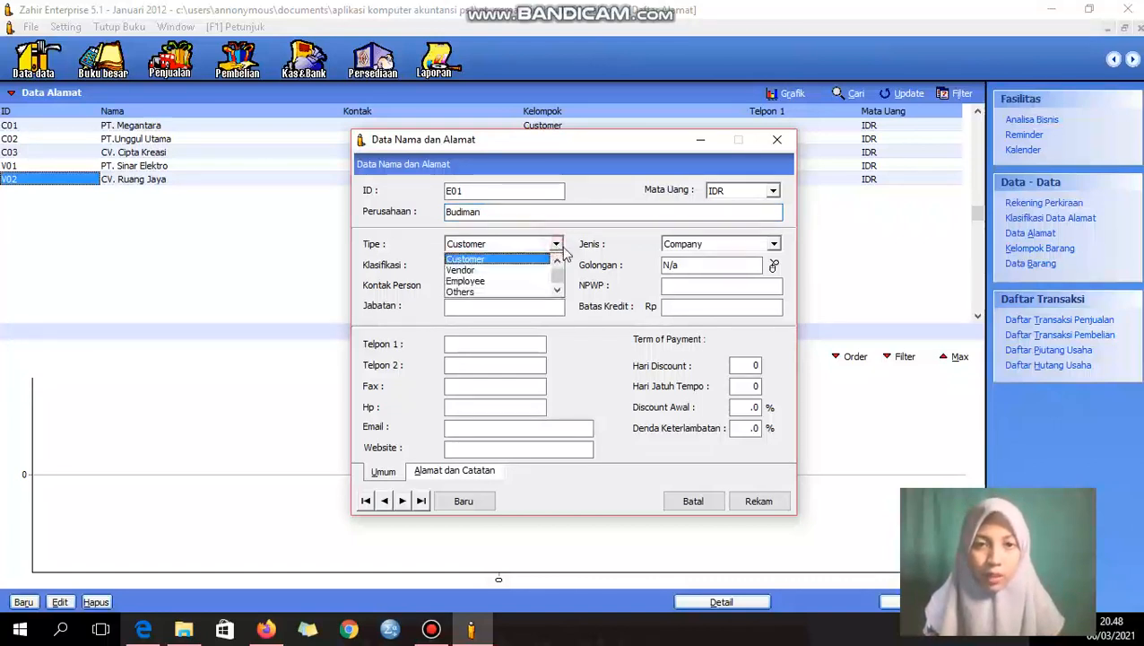
{"action": "left_click", "coordinate": [467, 281]}
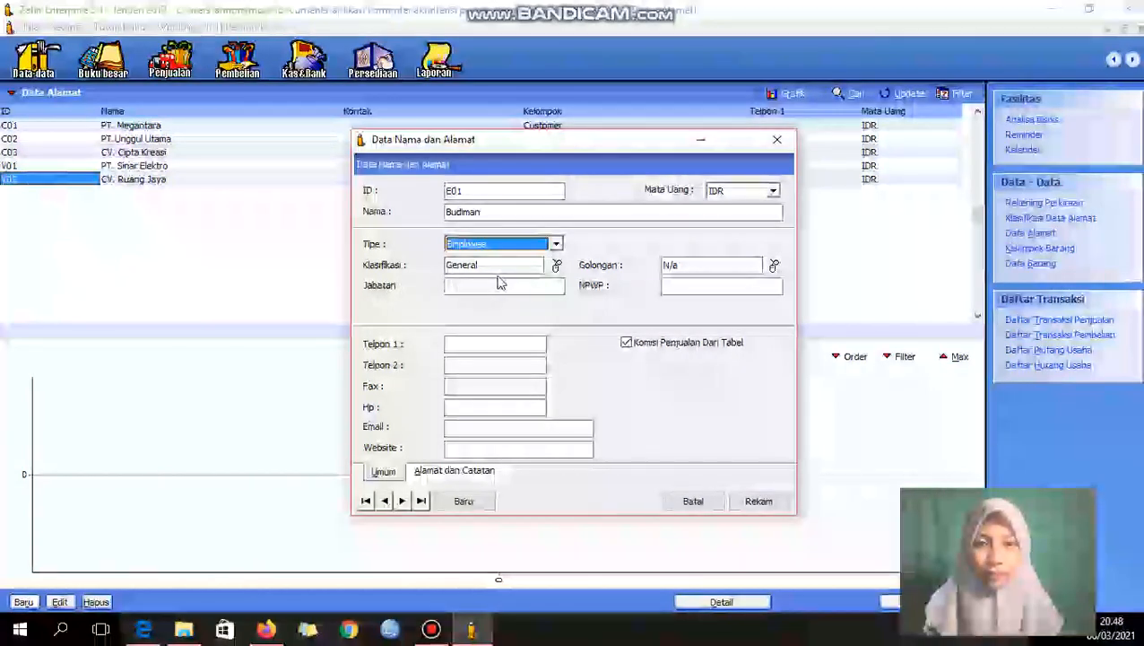
{"action": "left_click", "coordinate": [556, 268]}
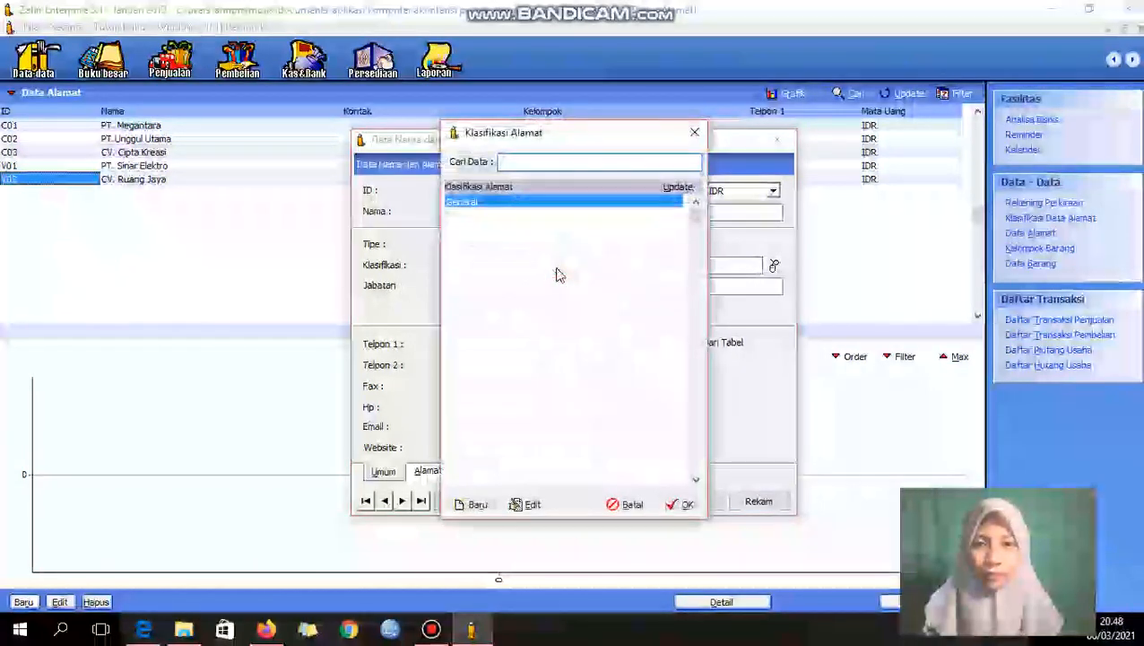
{"action": "left_click", "coordinate": [695, 133]}
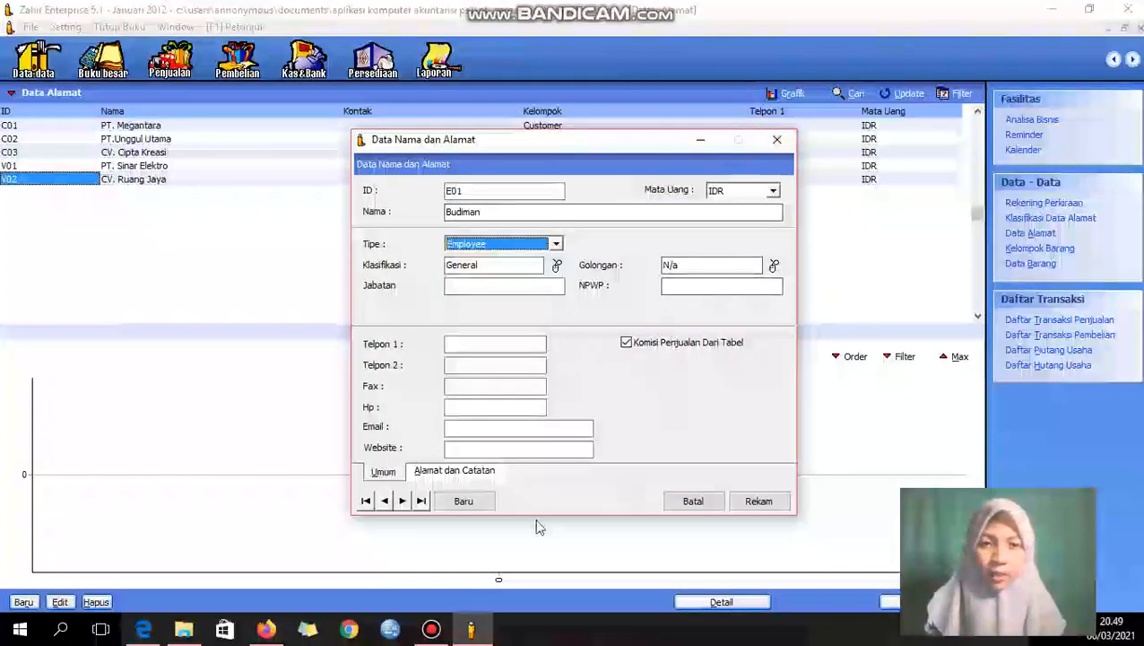
{"action": "left_click", "coordinate": [742, 508]}
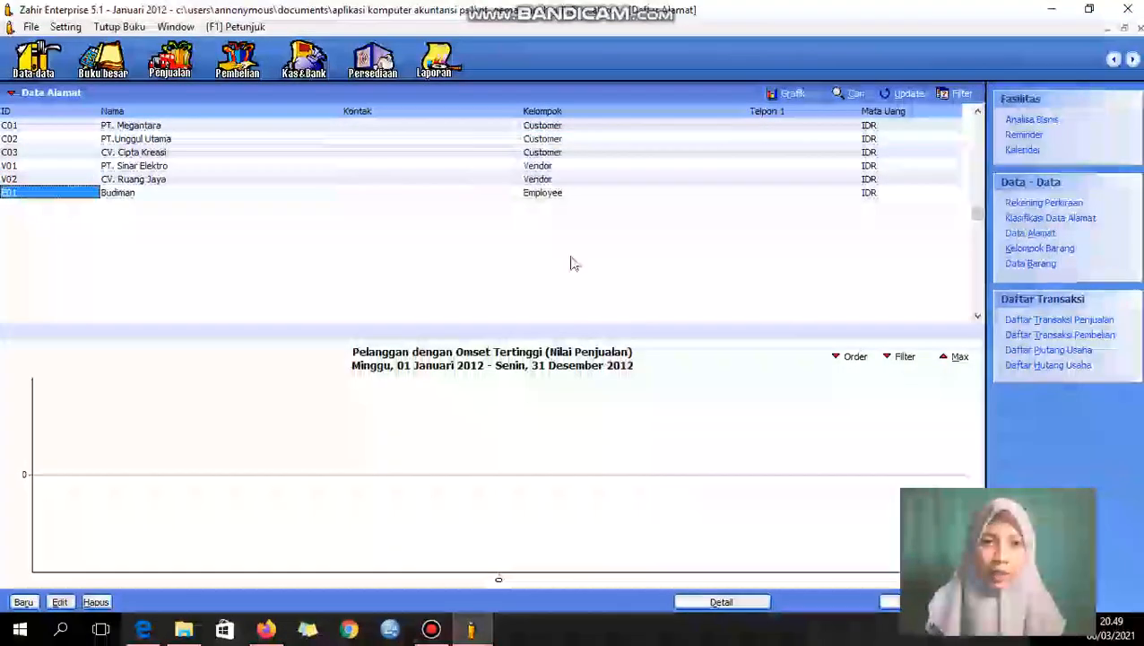
- Add a record of type Employee with ID E02 and the second employee's name from the case-study PDF, and save it
{"action": "left_click", "coordinate": [26, 605]}
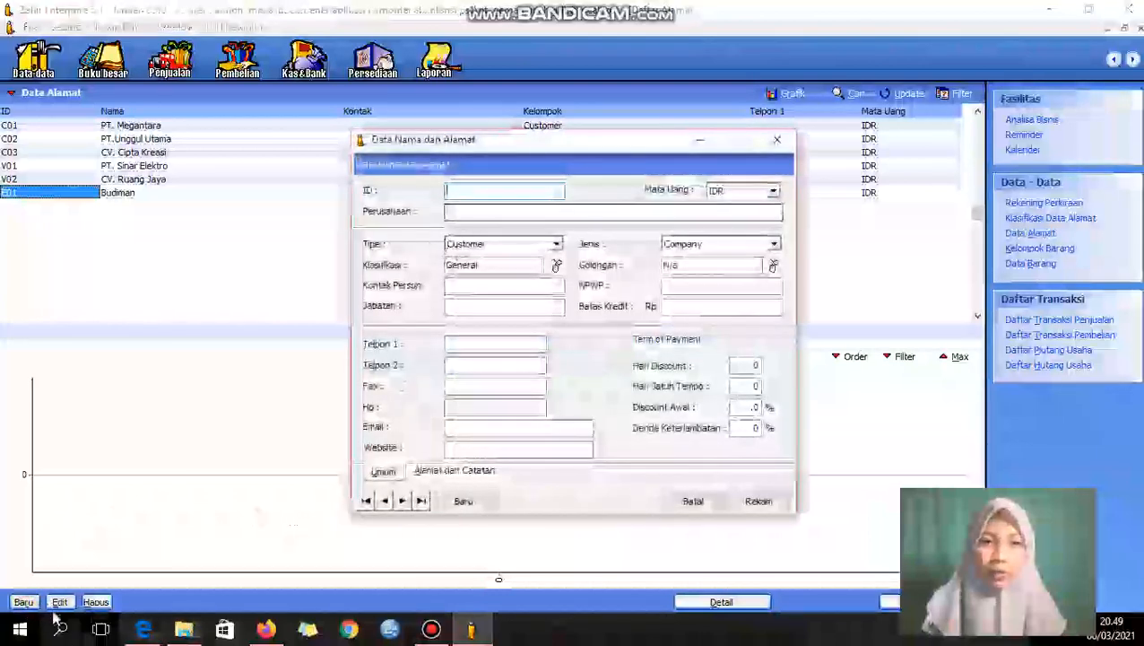
{"action": "left_click", "coordinate": [143, 629]}
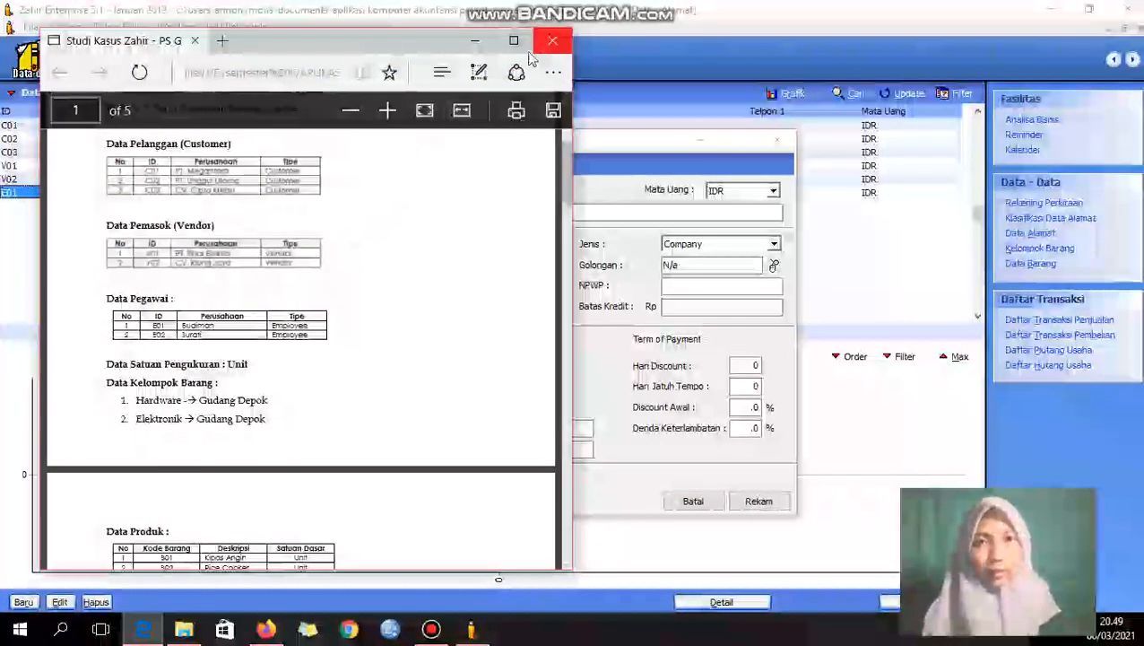
{"action": "left_click", "coordinate": [475, 41]}
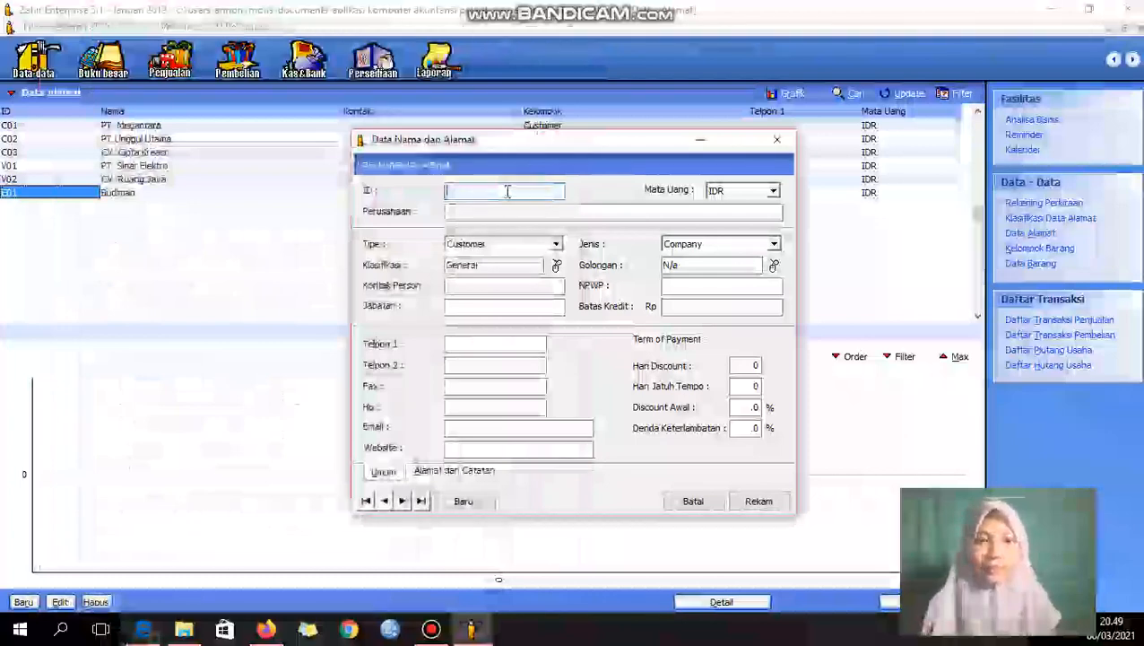
{"action": "type", "text": "E02"}
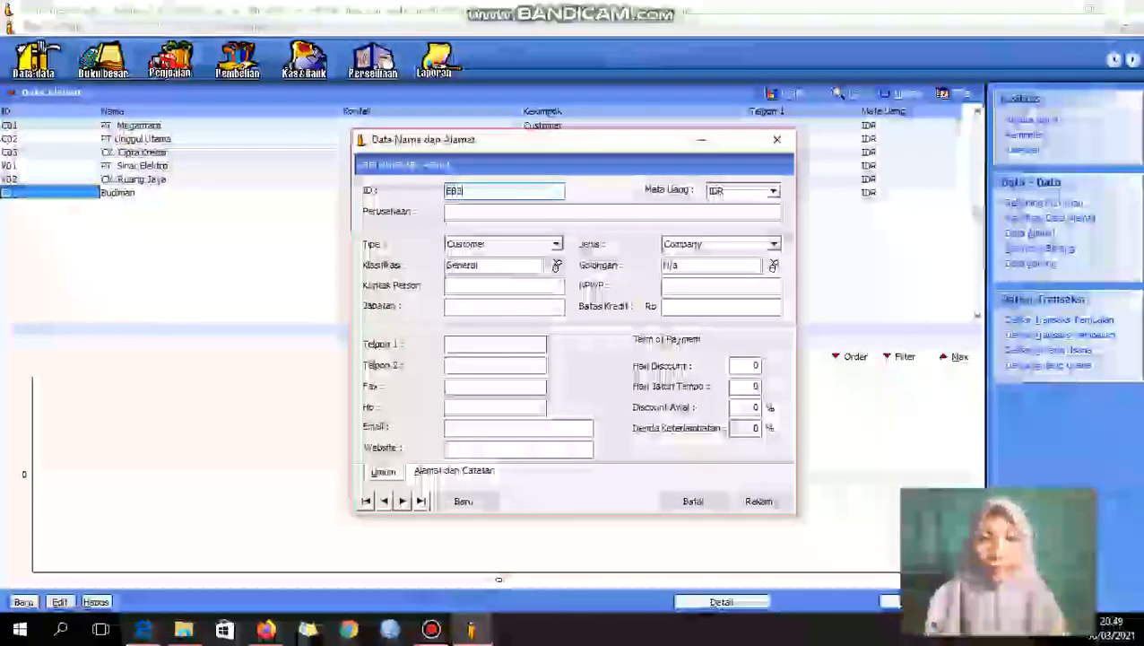
{"action": "left_click", "coordinate": [487, 212]}
{"action": "type", "text": "Gunah"}
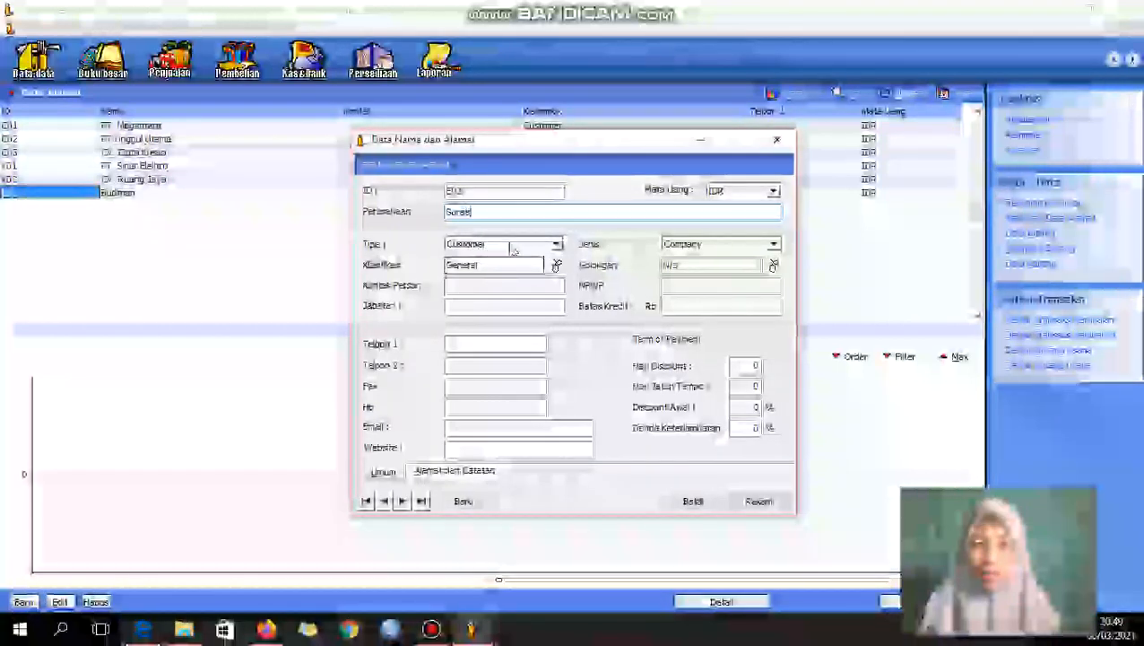
{"action": "left_click", "coordinate": [555, 244]}
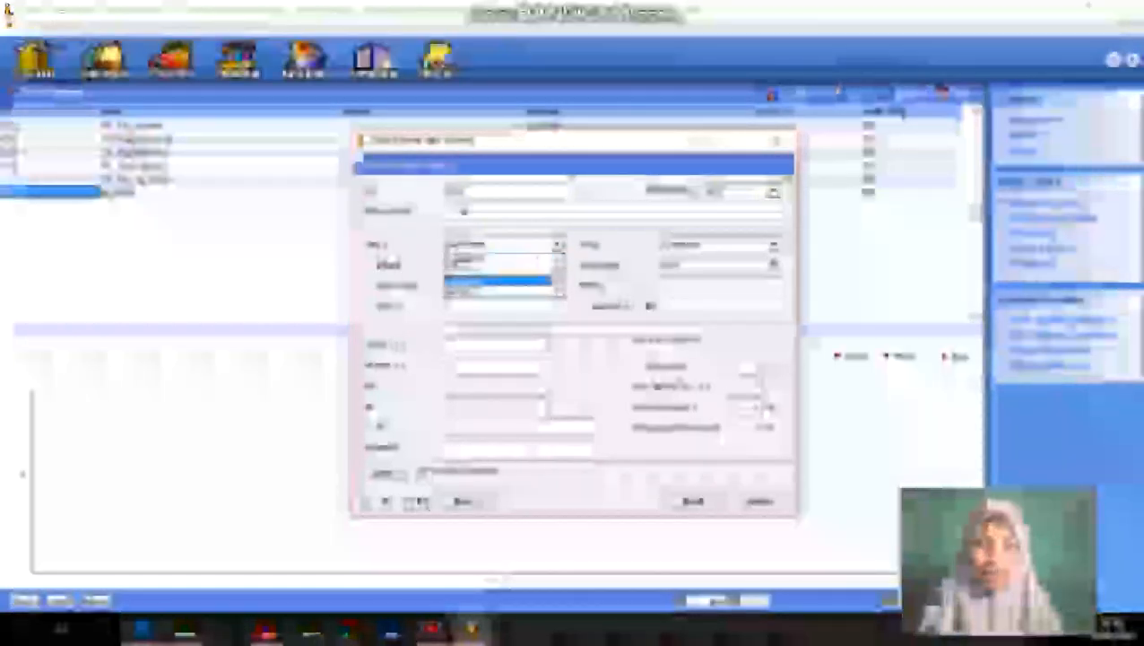
{"action": "left_click", "coordinate": [498, 279]}
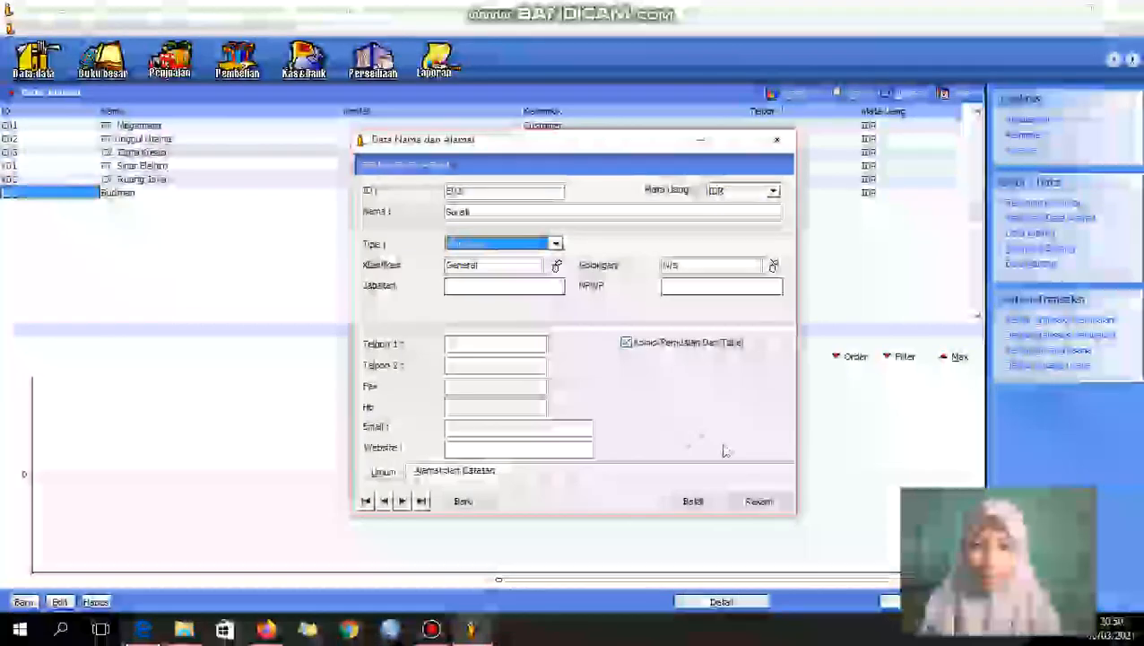
{"action": "left_click", "coordinate": [753, 504]}
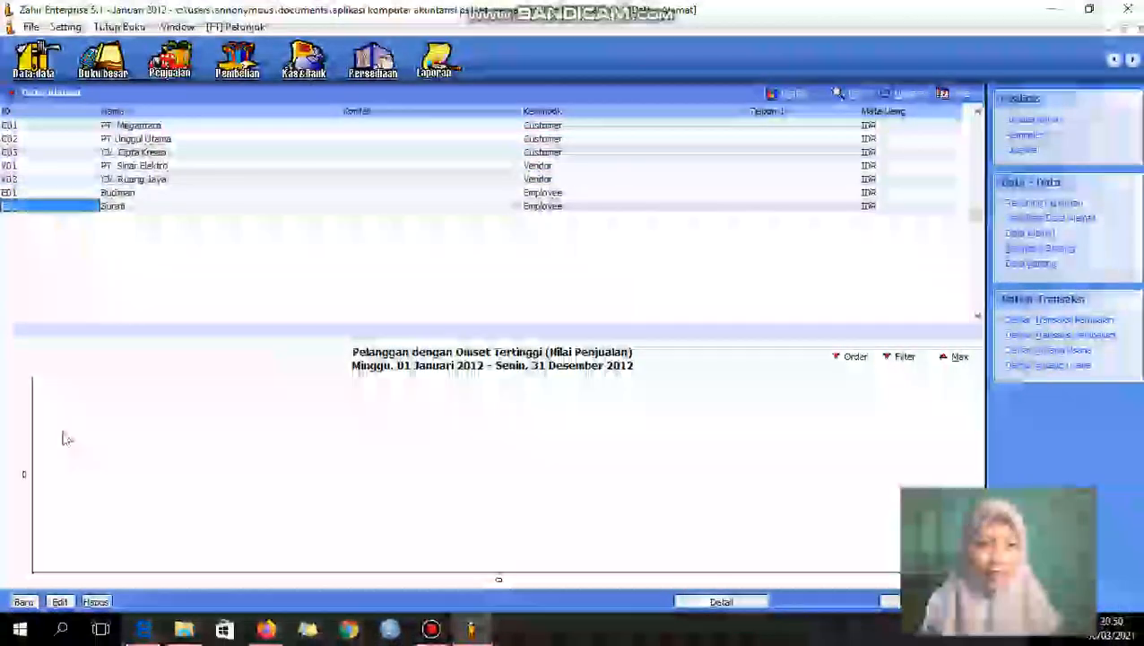
- Review customer record C03 in its edit form, save it, and check the vendor entries V01 and V02 in the address list
{"action": "mouse_move", "coordinate": [266, 629]}
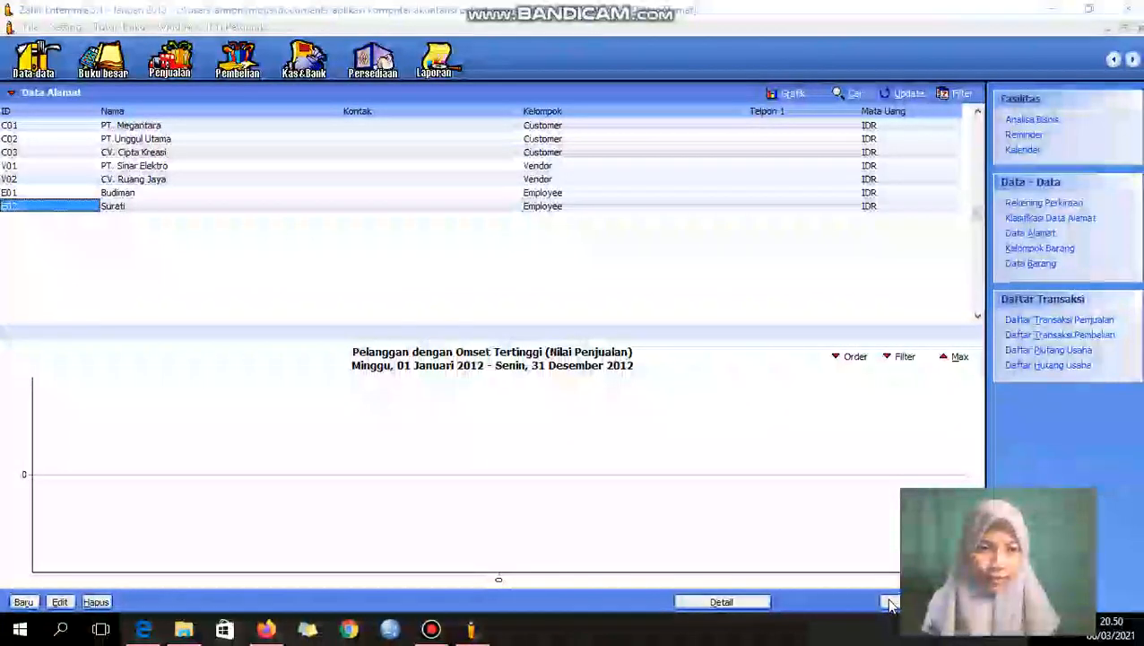
{"action": "left_click", "coordinate": [63, 153]}
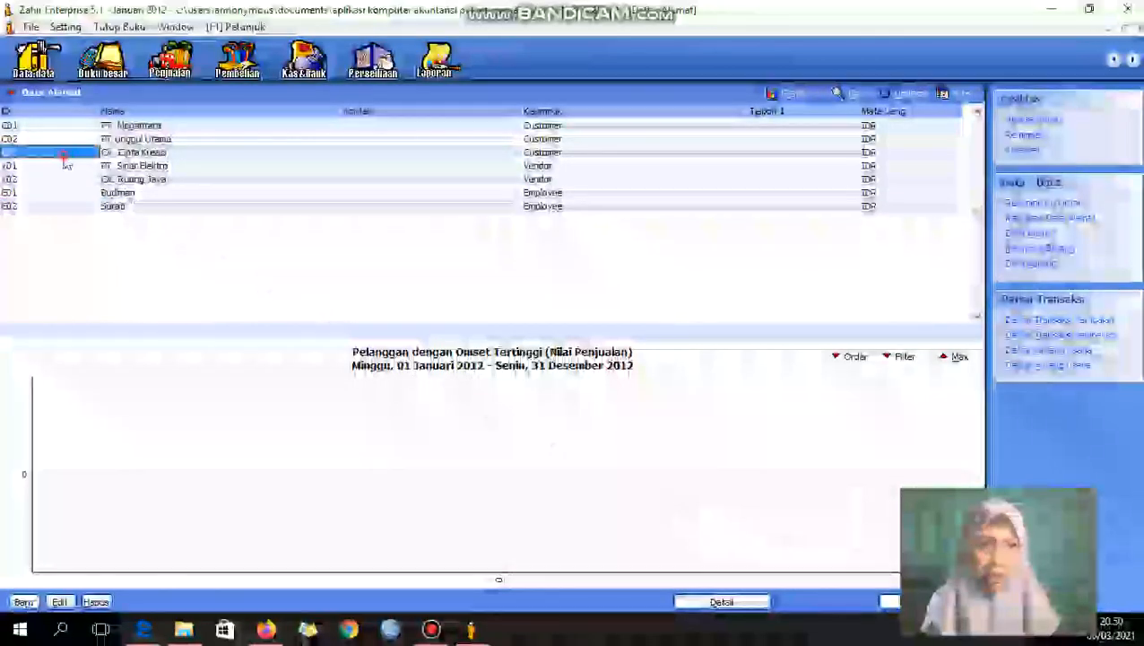
{"action": "left_click", "coordinate": [63, 602]}
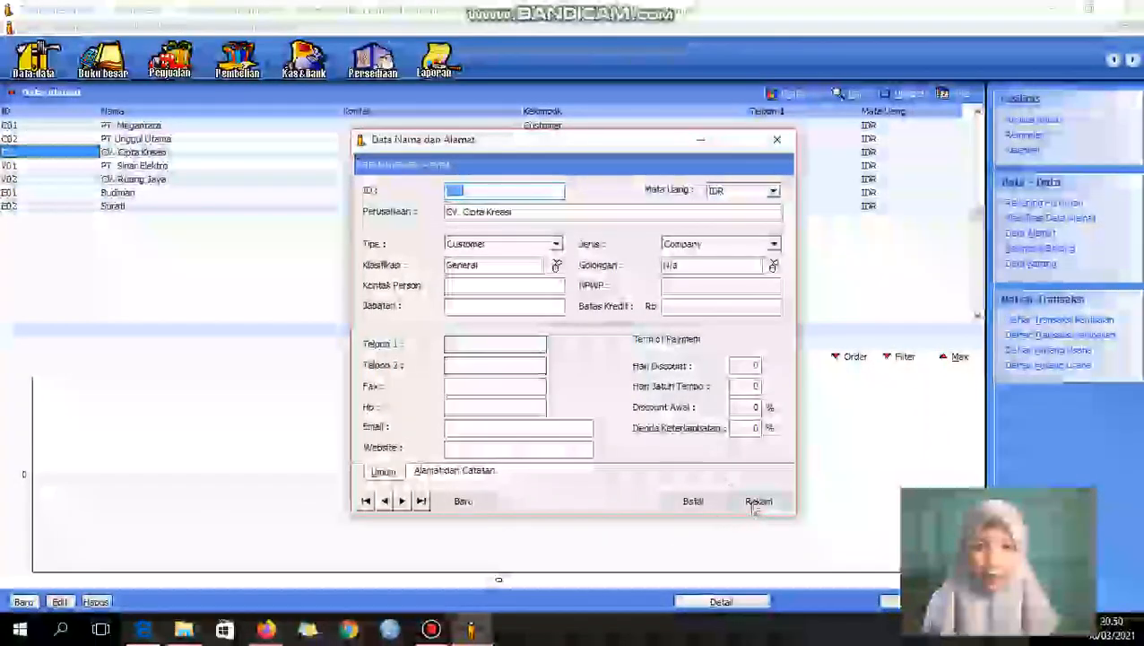
{"action": "left_click", "coordinate": [757, 504]}
{"action": "left_click", "coordinate": [126, 166]}
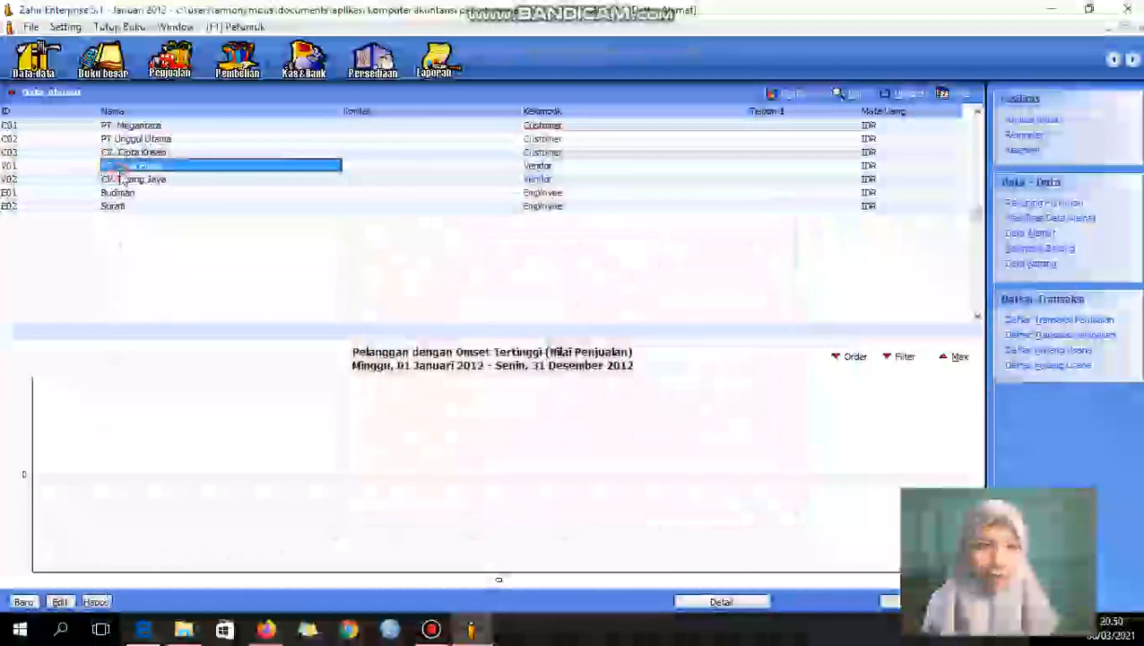
{"action": "left_click", "coordinate": [72, 182]}
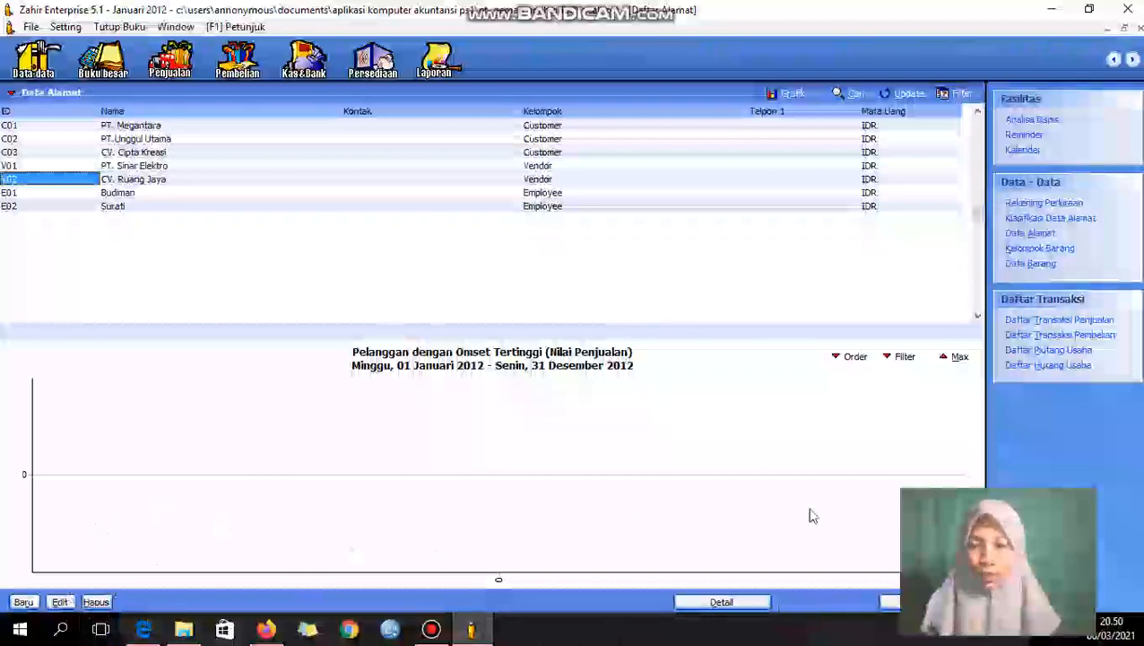
- Open the list of measurement units (Satuan Pengukuran) and try to delete the Pcs unit
{"action": "left_click", "coordinate": [890, 603]}
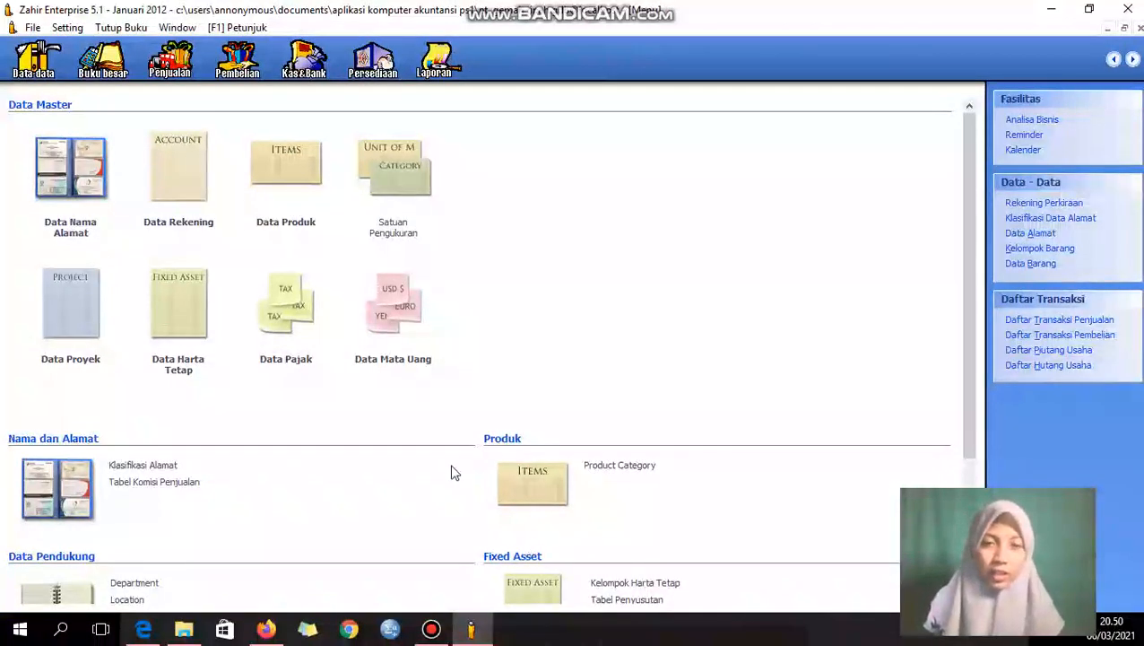
{"action": "left_click", "coordinate": [393, 233]}
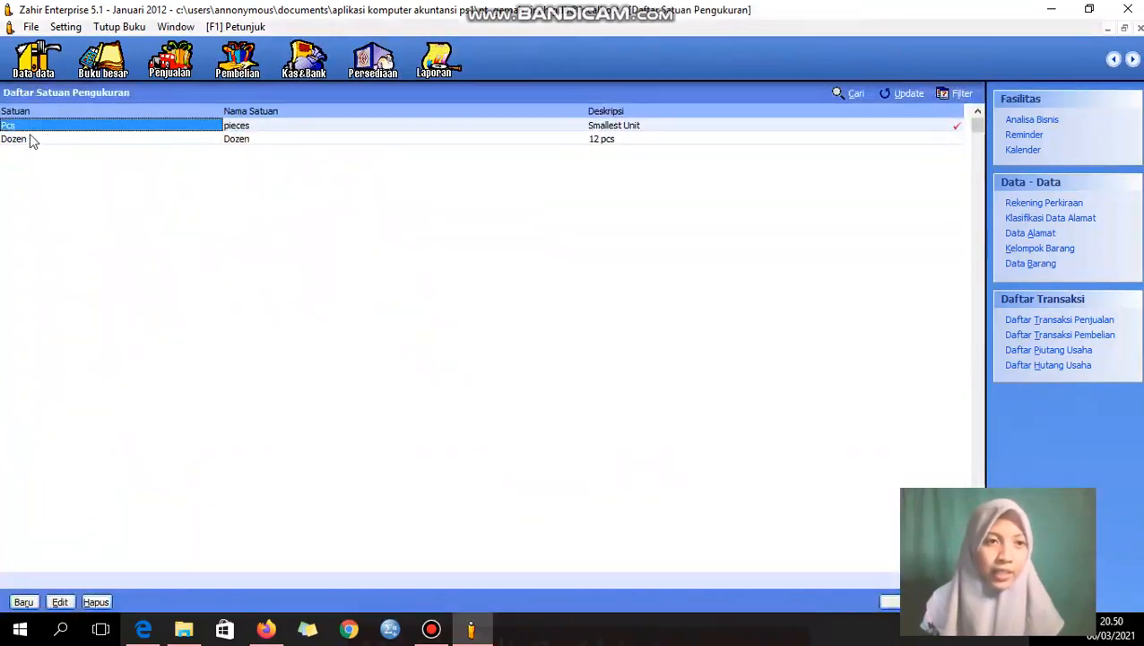
{"action": "right_click", "coordinate": [137, 131]}
{"action": "left_click", "coordinate": [119, 132]}
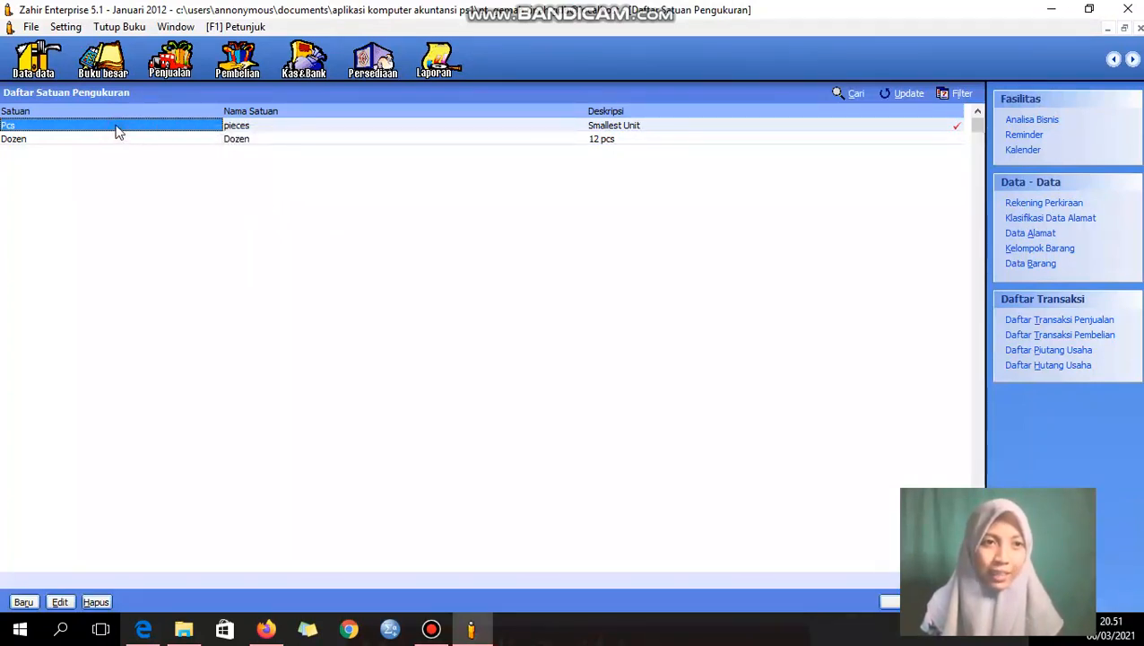
{"action": "left_click", "coordinate": [104, 604]}
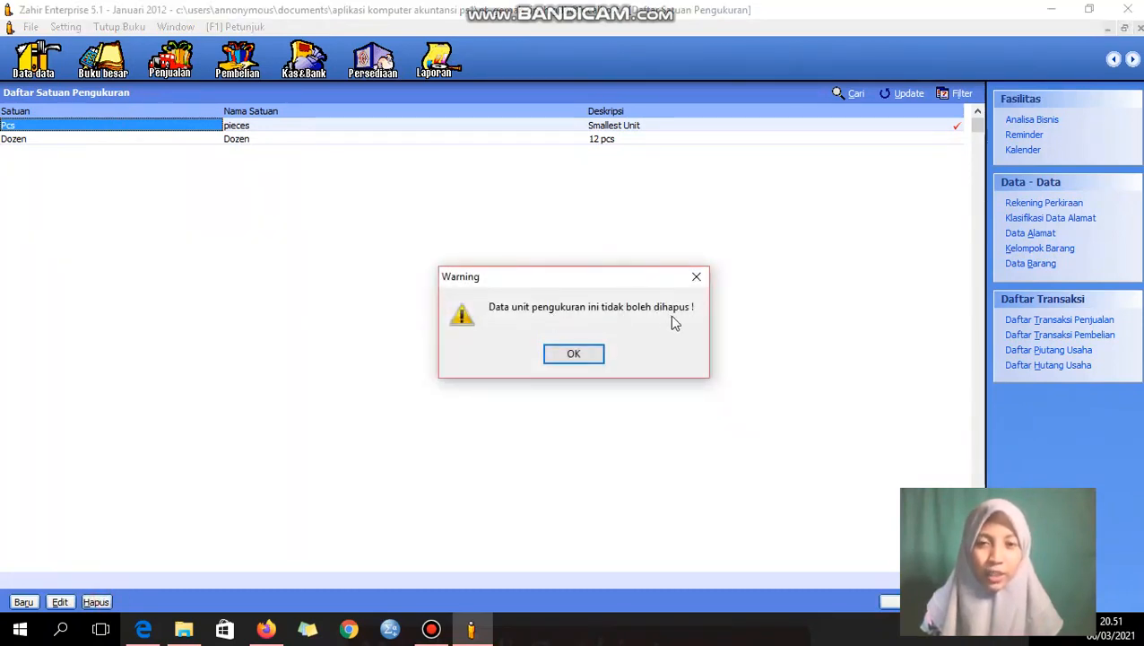
{"action": "left_click", "coordinate": [565, 359]}
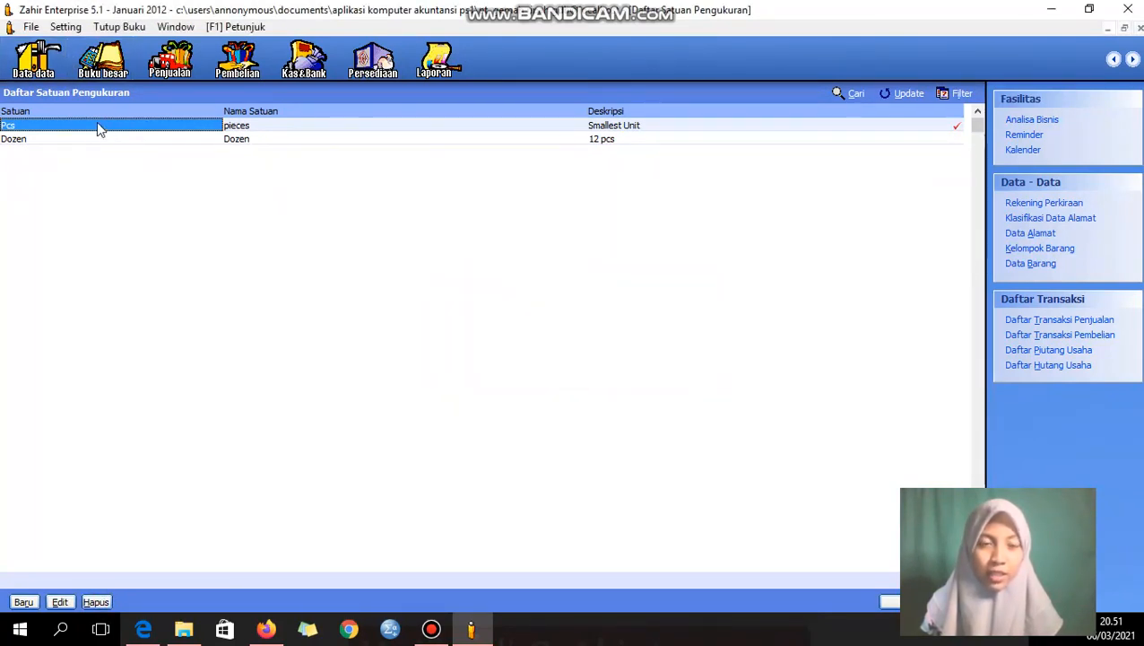
- Delete the Dozen unit from the measurement unit list
{"action": "left_click", "coordinate": [44, 141]}
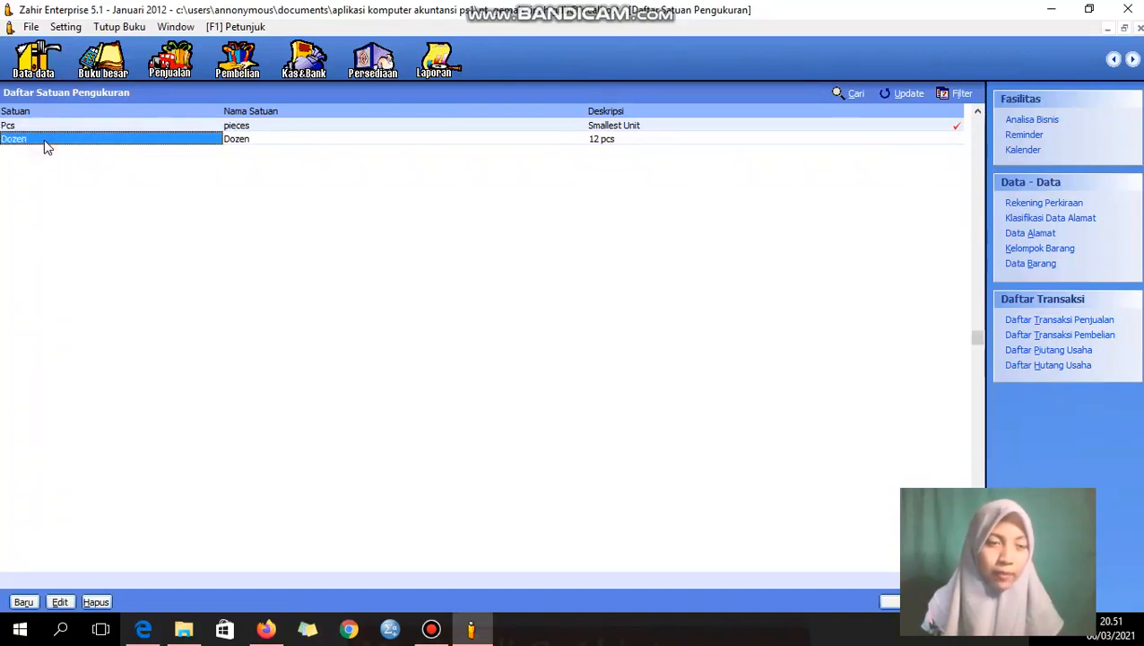
{"action": "left_click", "coordinate": [99, 603]}
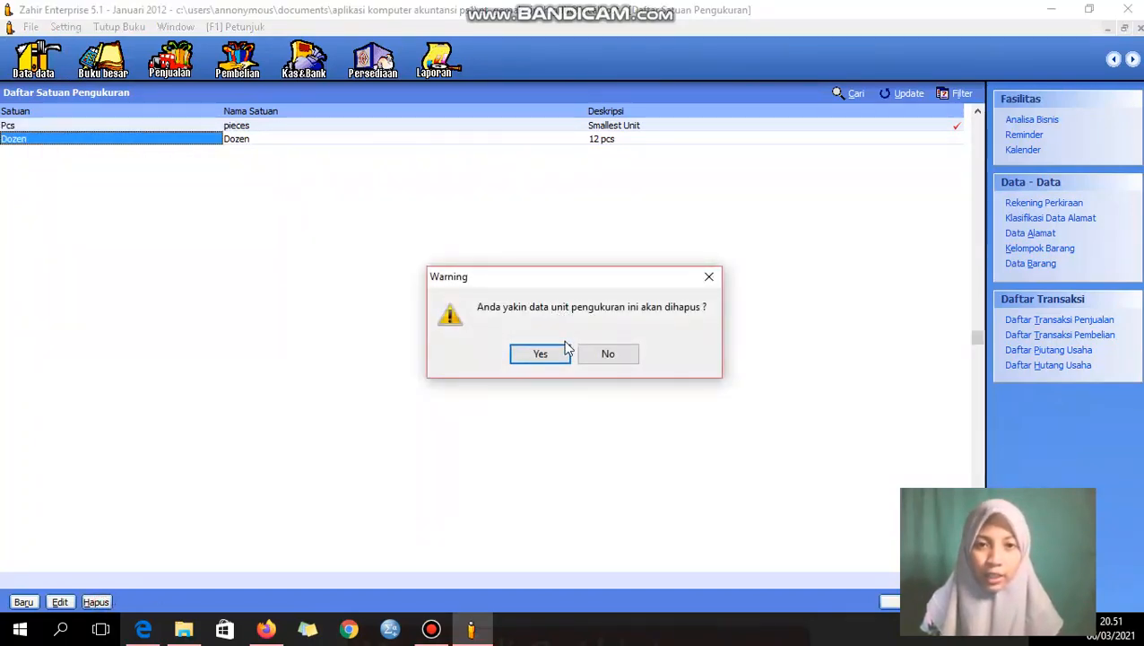
{"action": "left_click", "coordinate": [540, 354]}
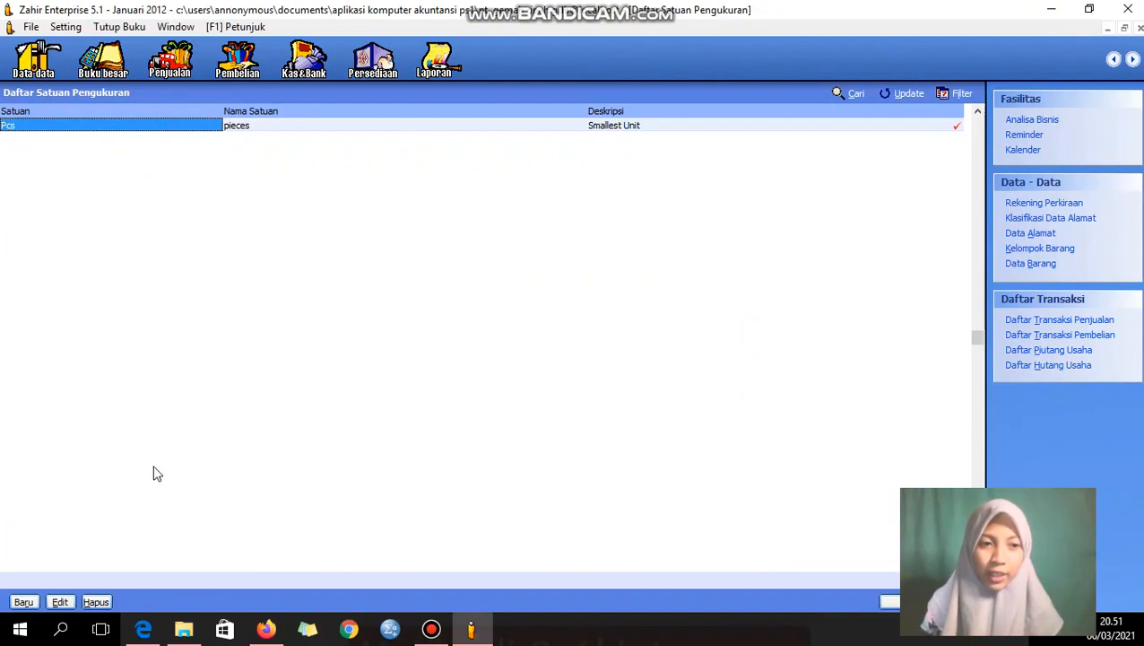
- Add a measurement unit with code and name "unit", mark it as a base unit (Unit Dasar), save it and close the unit list
{"action": "left_click", "coordinate": [23, 603]}
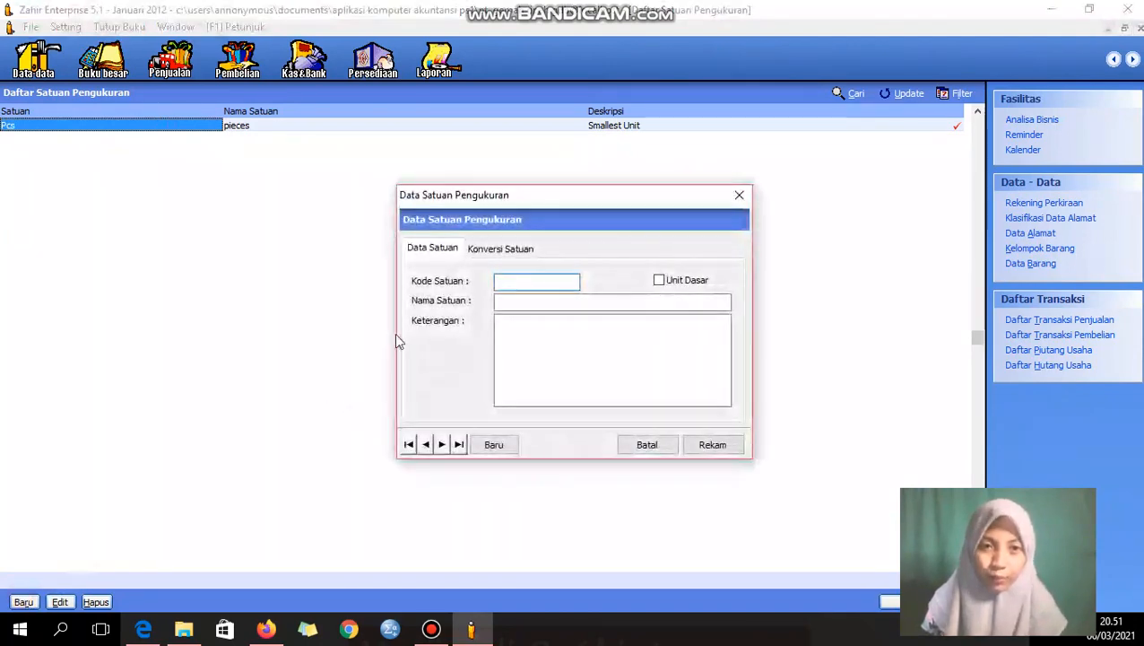
{"action": "left_click", "coordinate": [498, 252]}
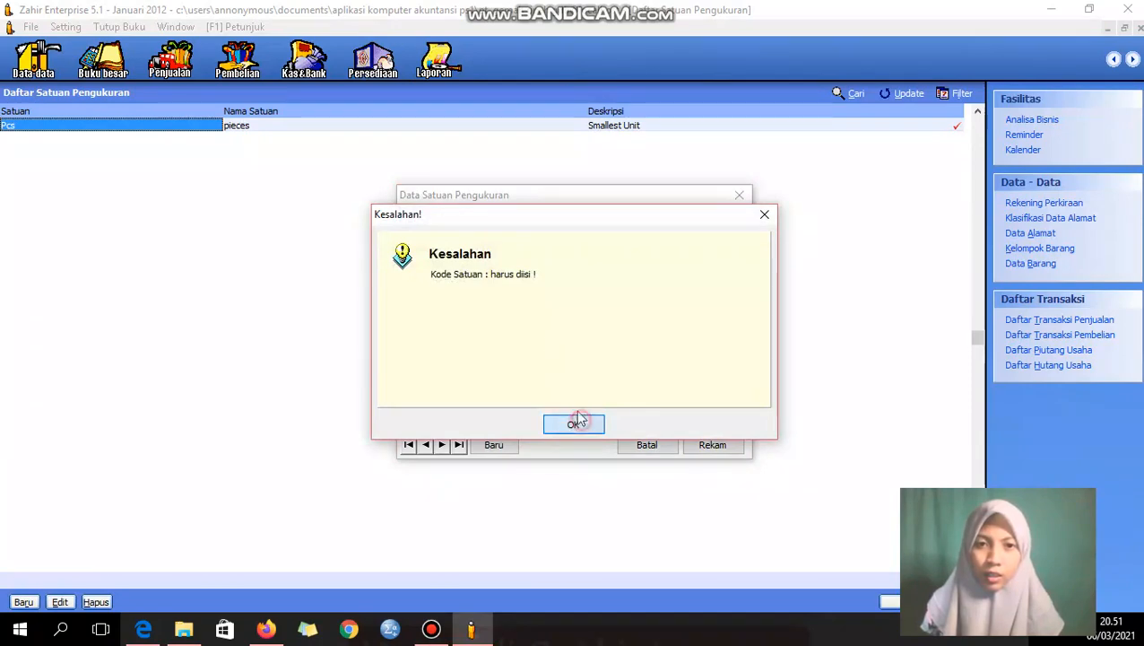
{"action": "left_click", "coordinate": [574, 423]}
{"action": "left_click", "coordinate": [443, 254]}
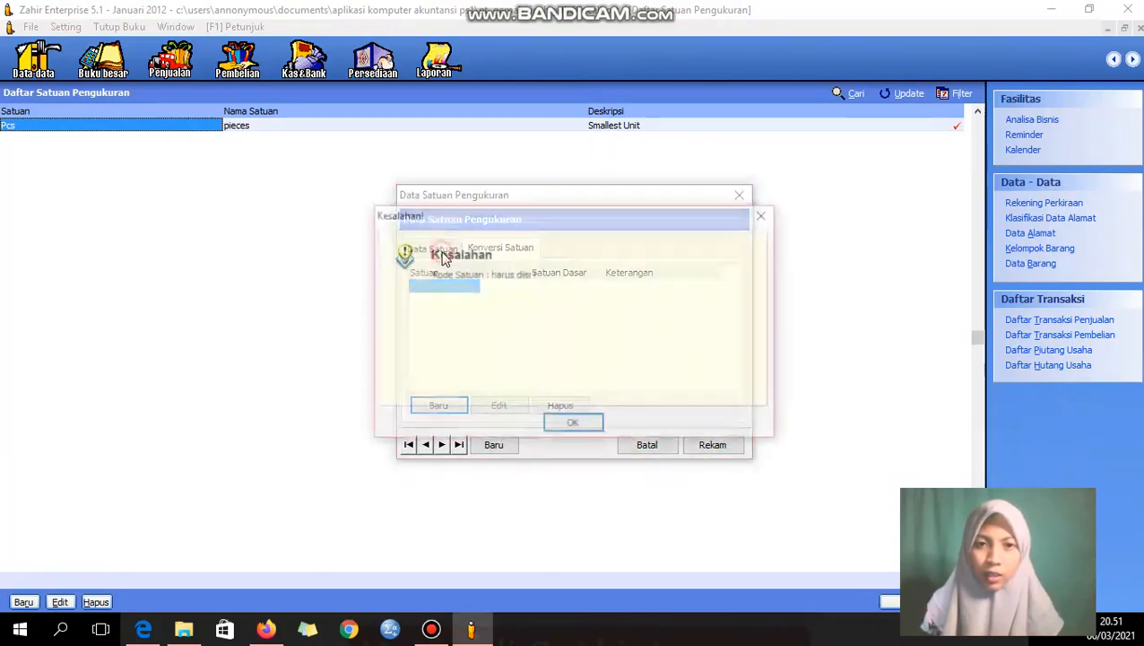
{"action": "left_click", "coordinate": [598, 430]}
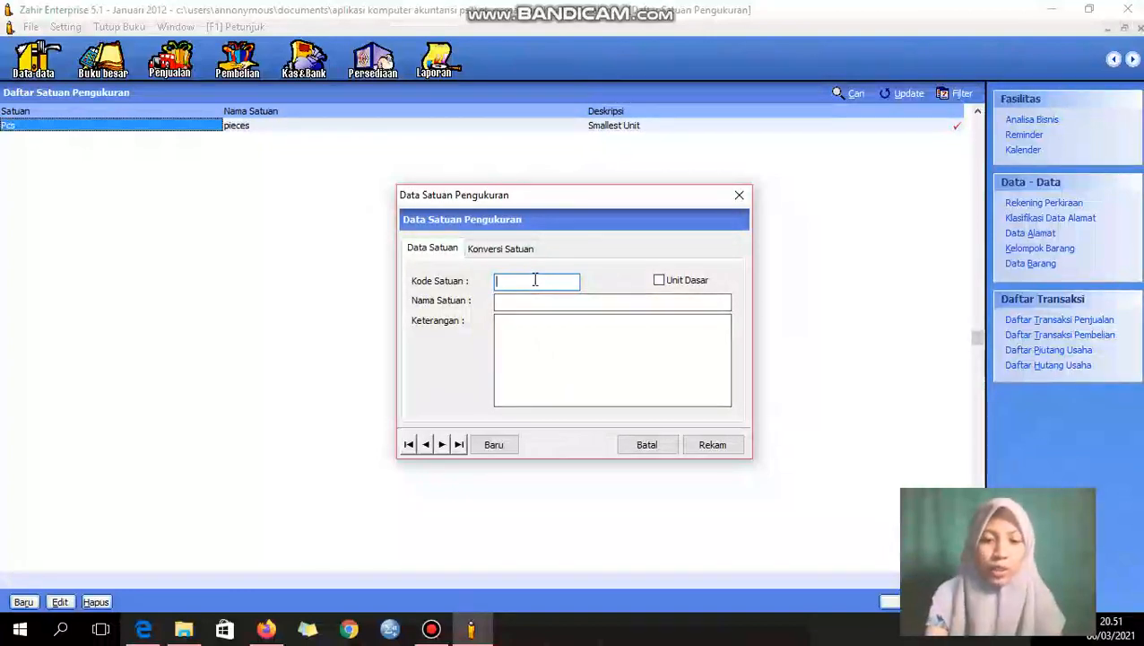
{"action": "type", "text": "unit"}
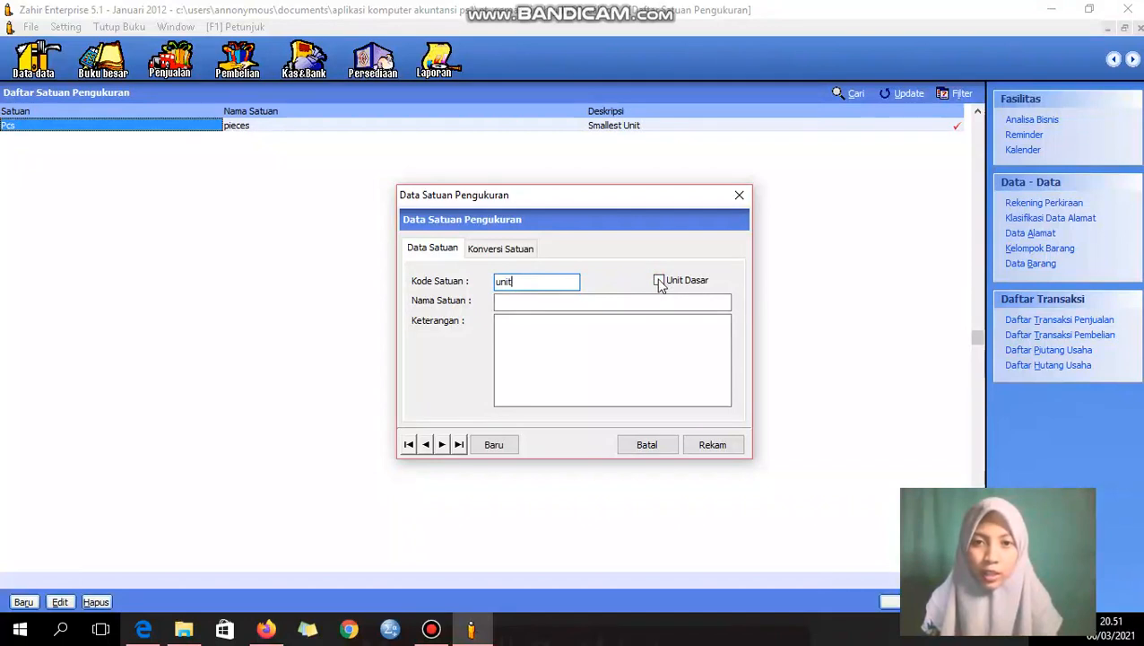
{"action": "left_click", "coordinate": [588, 305]}
{"action": "type", "text": "unit"}
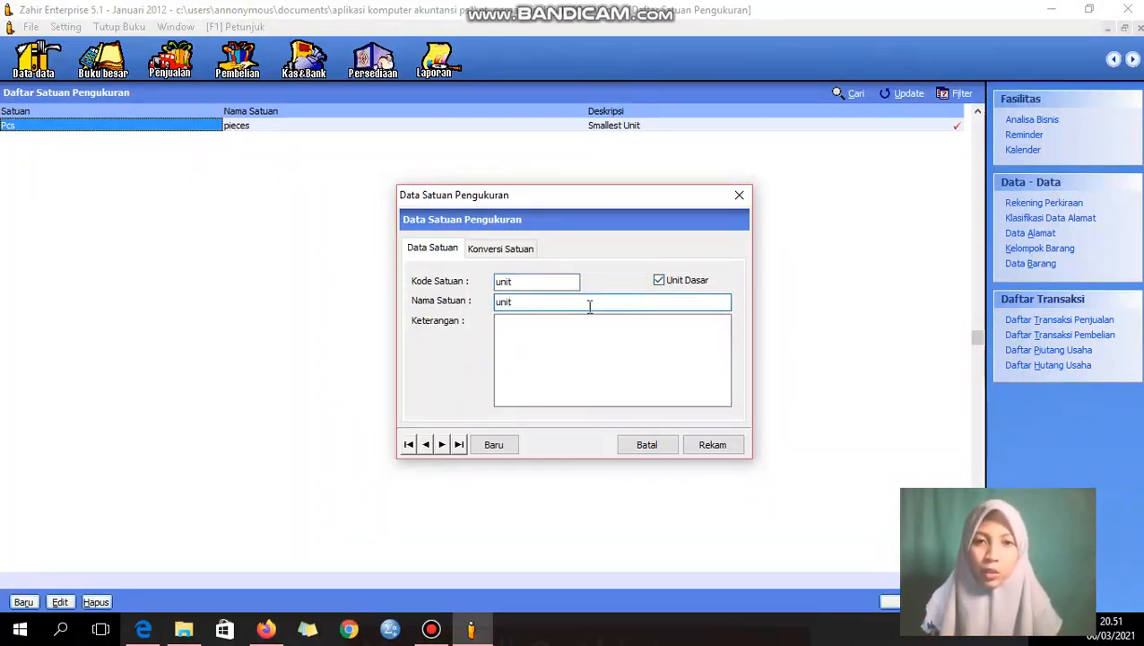
{"action": "left_click", "coordinate": [714, 446]}
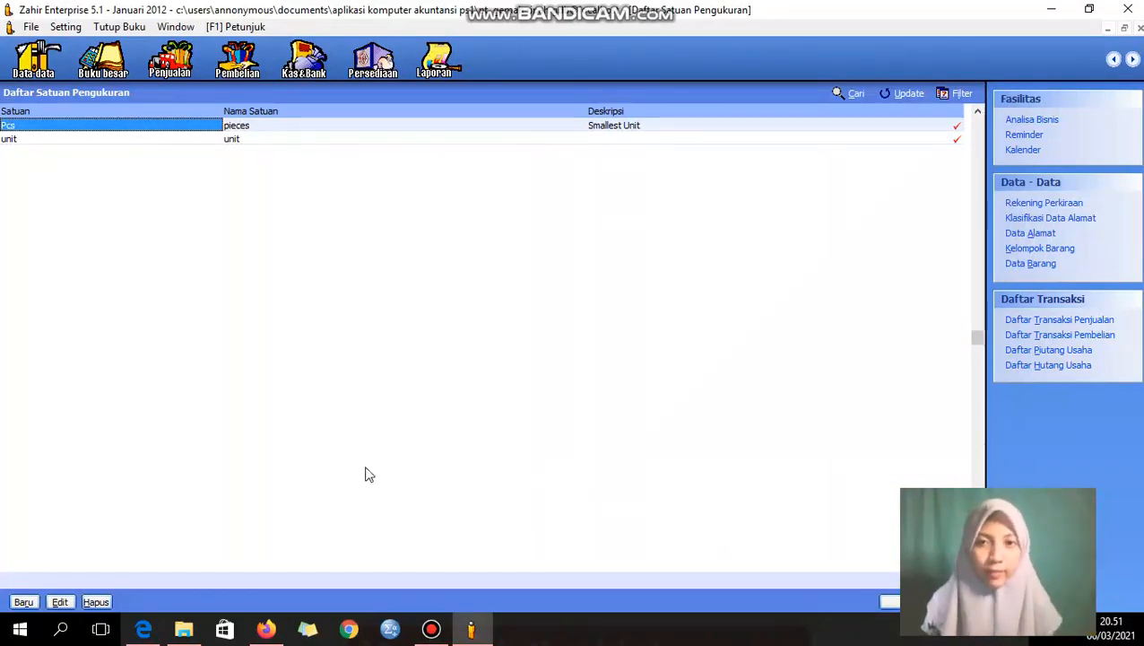
{"action": "left_click", "coordinate": [887, 601]}
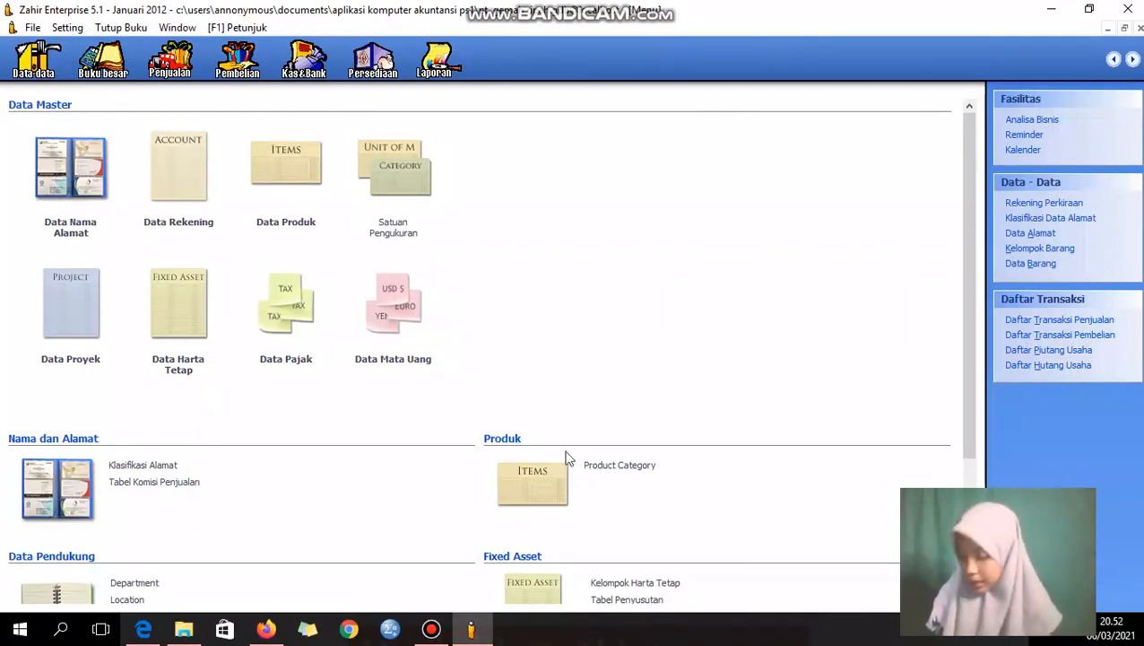
- Consult the item group and product tables in the case-study PDF and start a new item record in the product list
{"action": "left_click", "coordinate": [596, 468]}
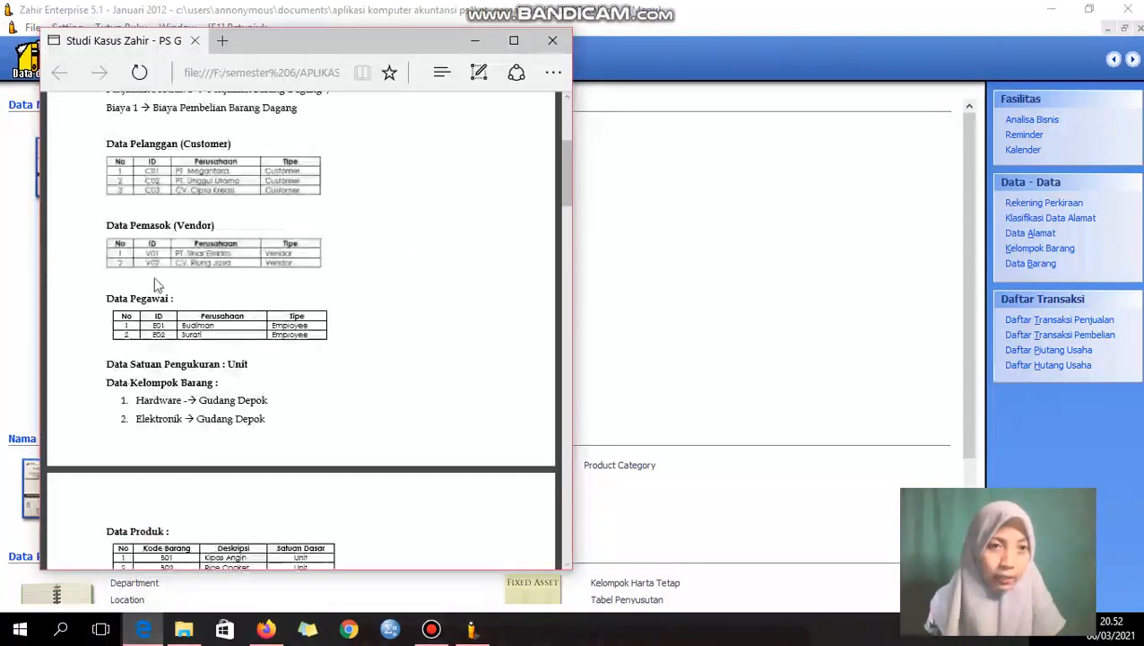
{"action": "scroll", "coordinate": [248, 333], "scroll_direction": "down", "scroll_amount": 3}
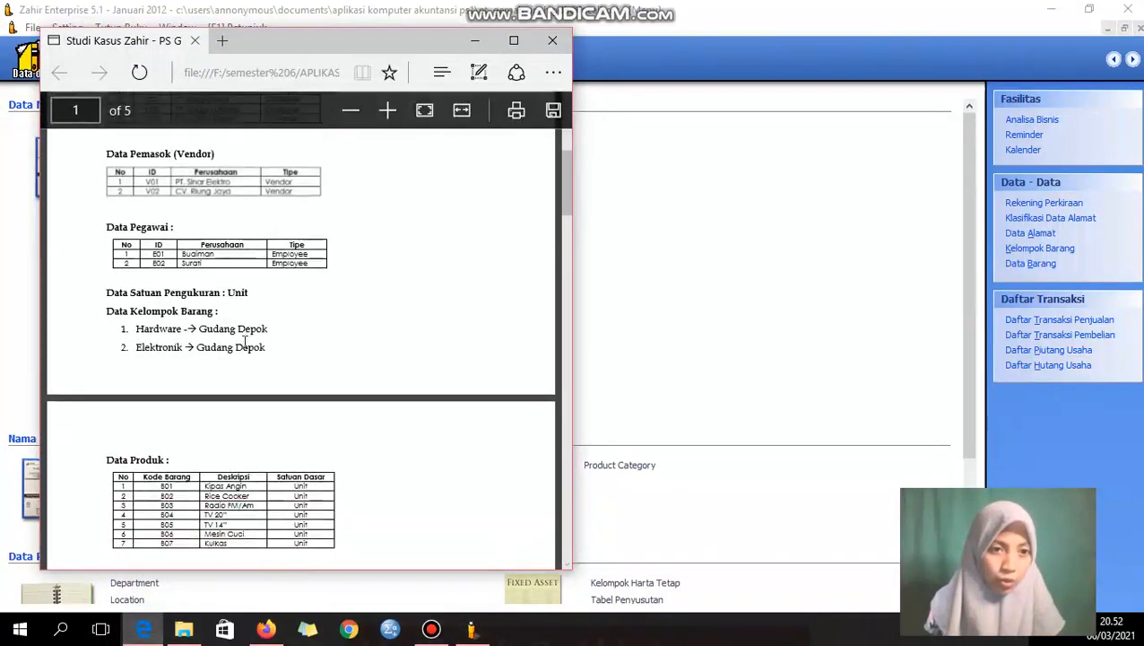
{"action": "scroll", "coordinate": [248, 359], "scroll_direction": "down", "scroll_amount": 2}
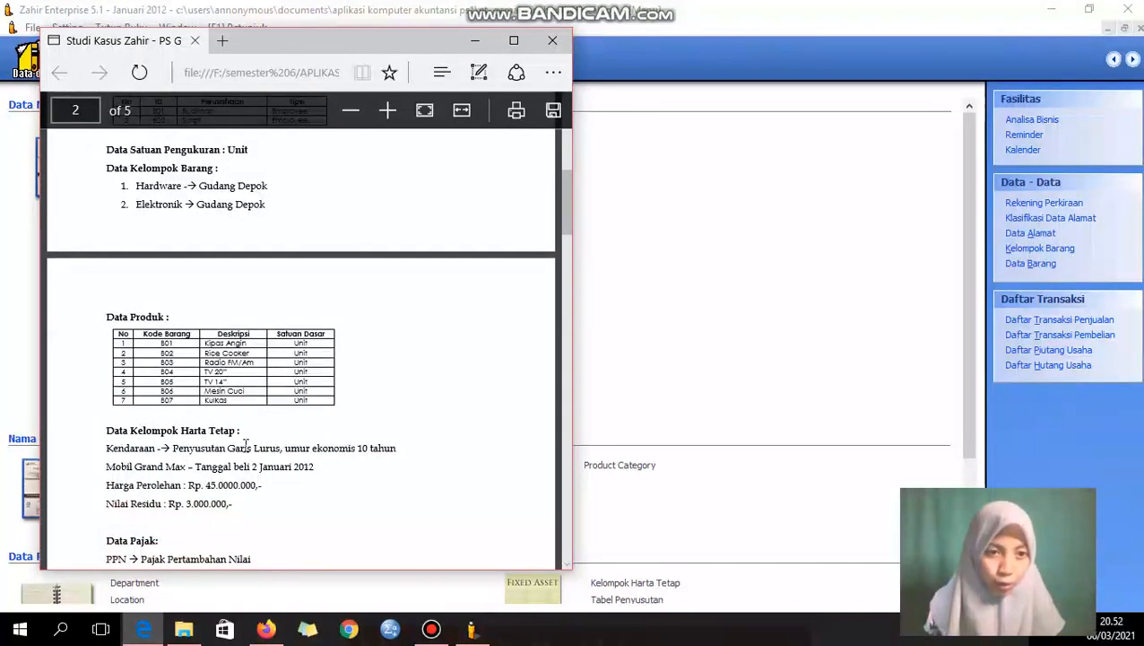
{"action": "scroll", "coordinate": [158, 342], "scroll_direction": "up", "scroll_amount": 2}
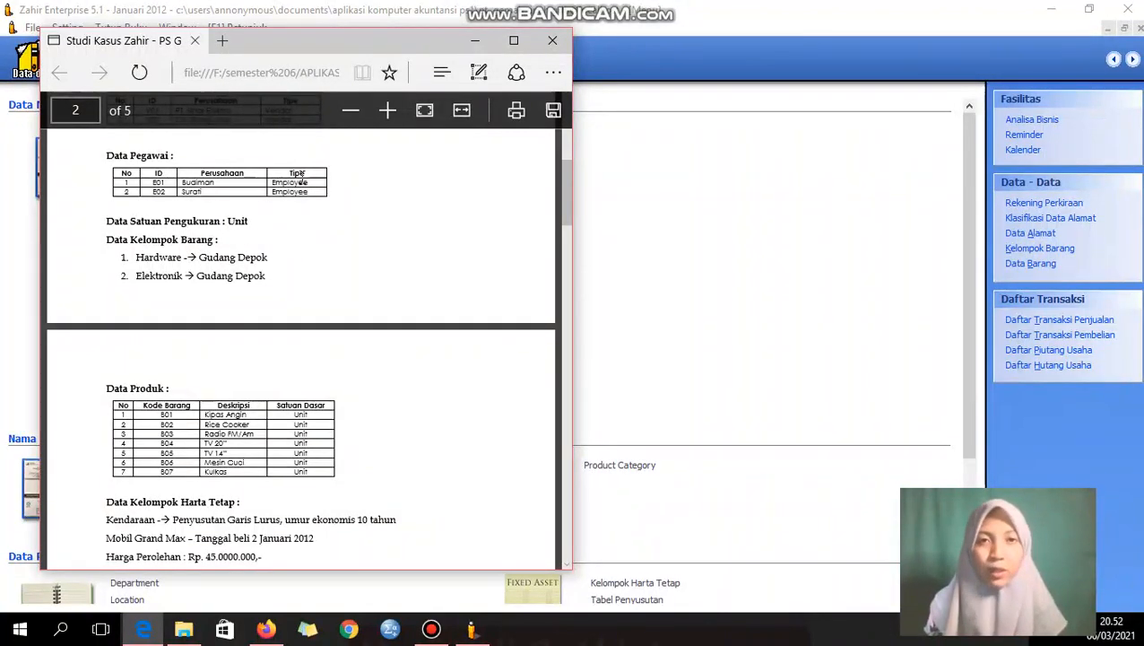
{"action": "left_click", "coordinate": [475, 41]}
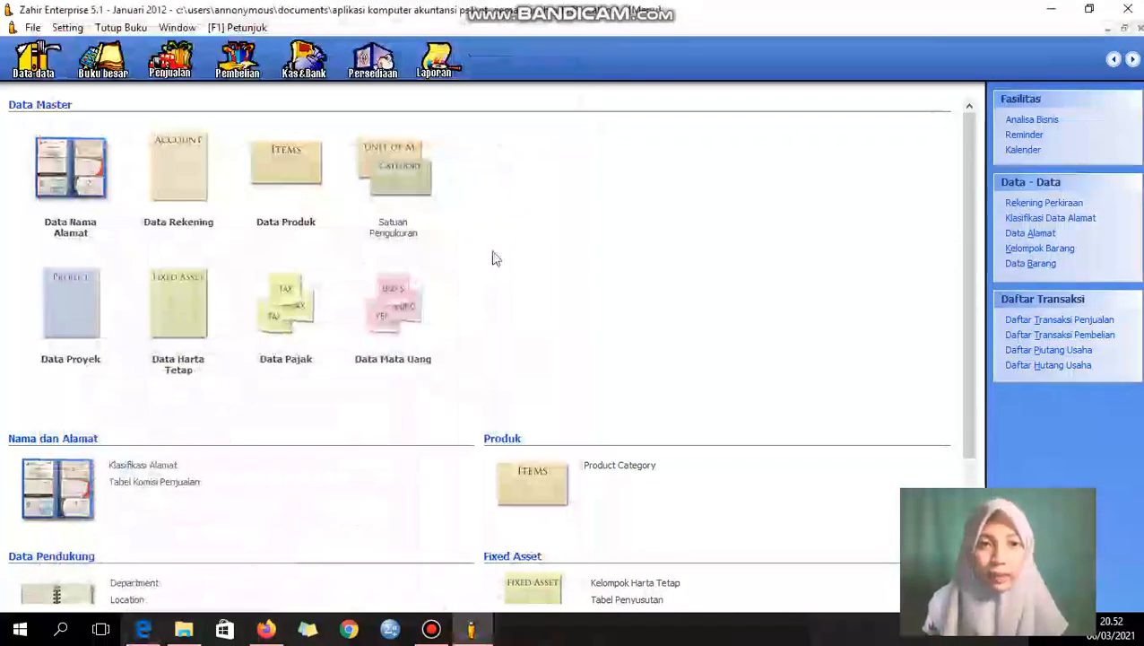
{"action": "left_click", "coordinate": [303, 224]}
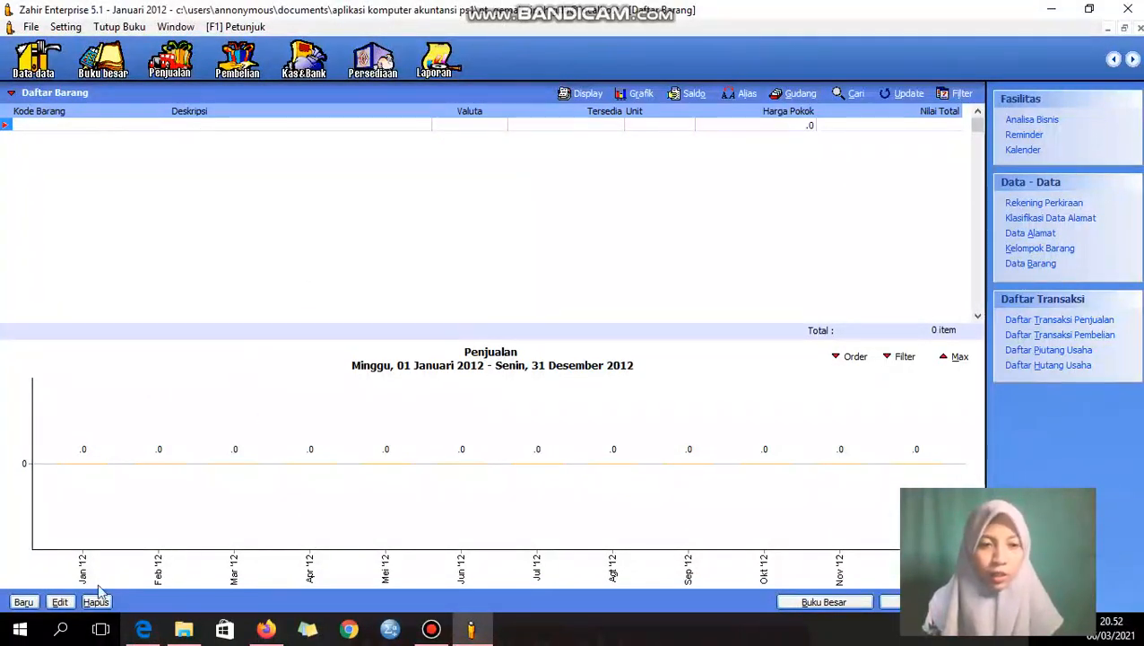
{"action": "left_click", "coordinate": [25, 603]}
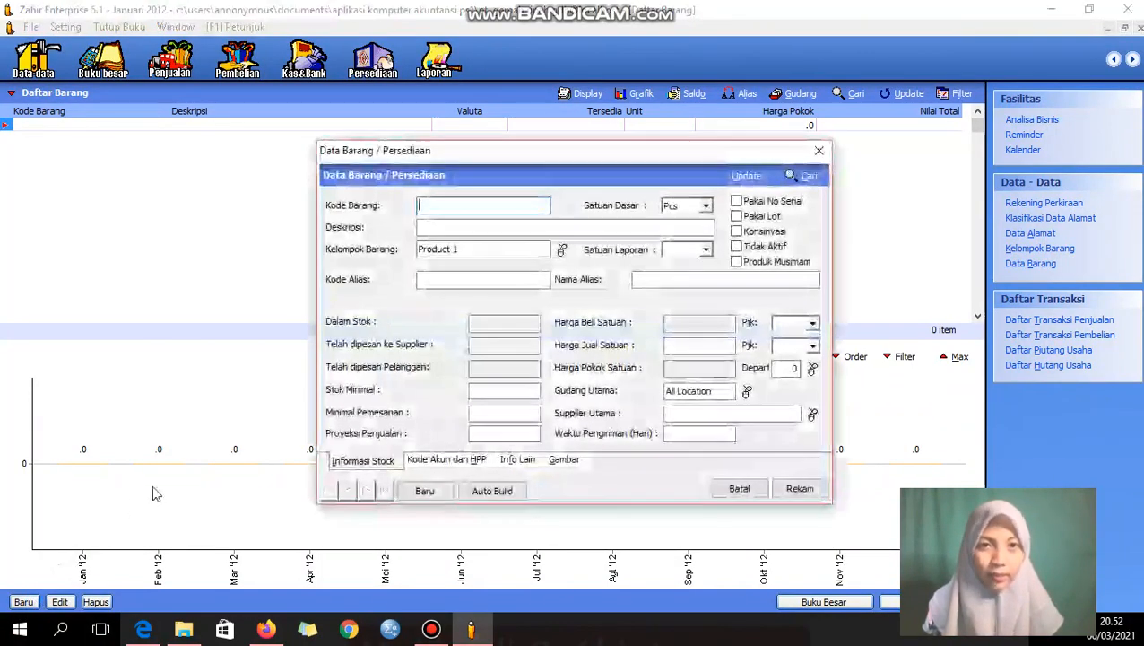
{"action": "left_click", "coordinate": [143, 631]}
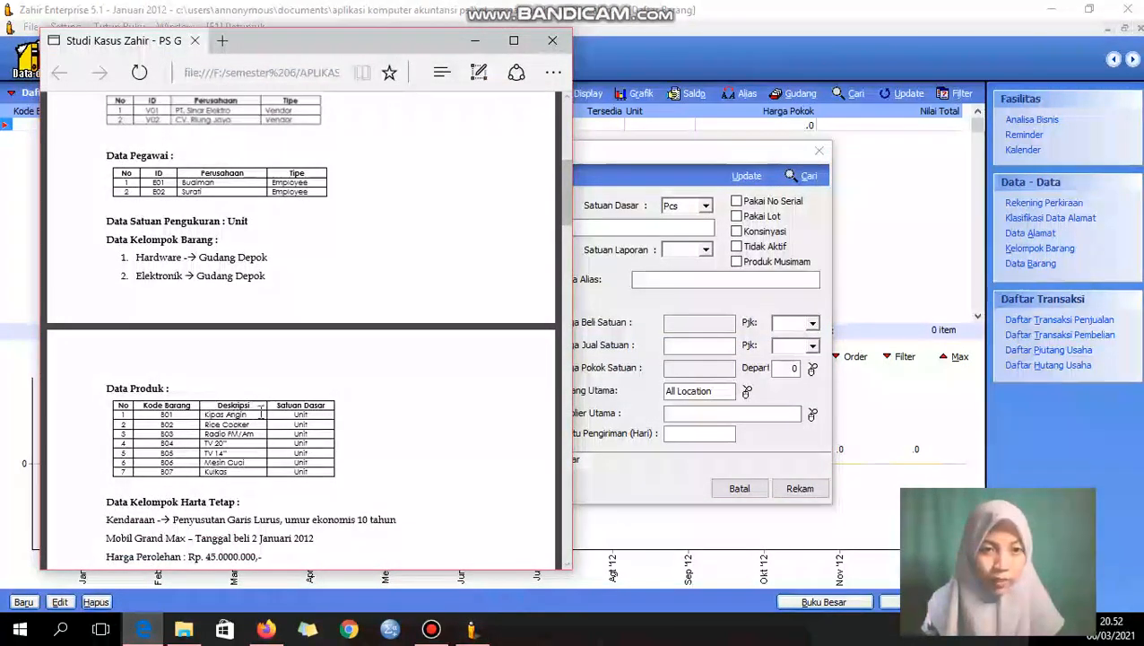
{"action": "left_click", "coordinate": [471, 630]}
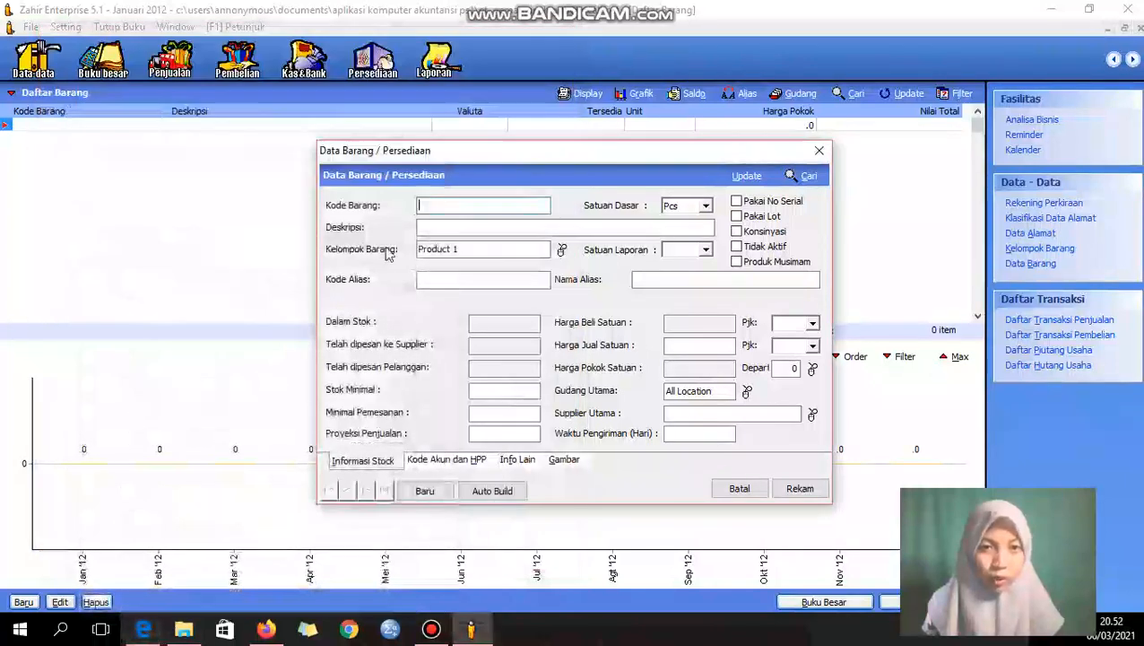
- Enter item code B01 and description Kipas Angin, and set its base unit to unit
{"action": "left_click", "coordinate": [453, 207]}
{"action": "type", "text": "B01"}
{"action": "left_click", "coordinate": [460, 228]}
{"action": "type", "text": "Kipas Angin"}
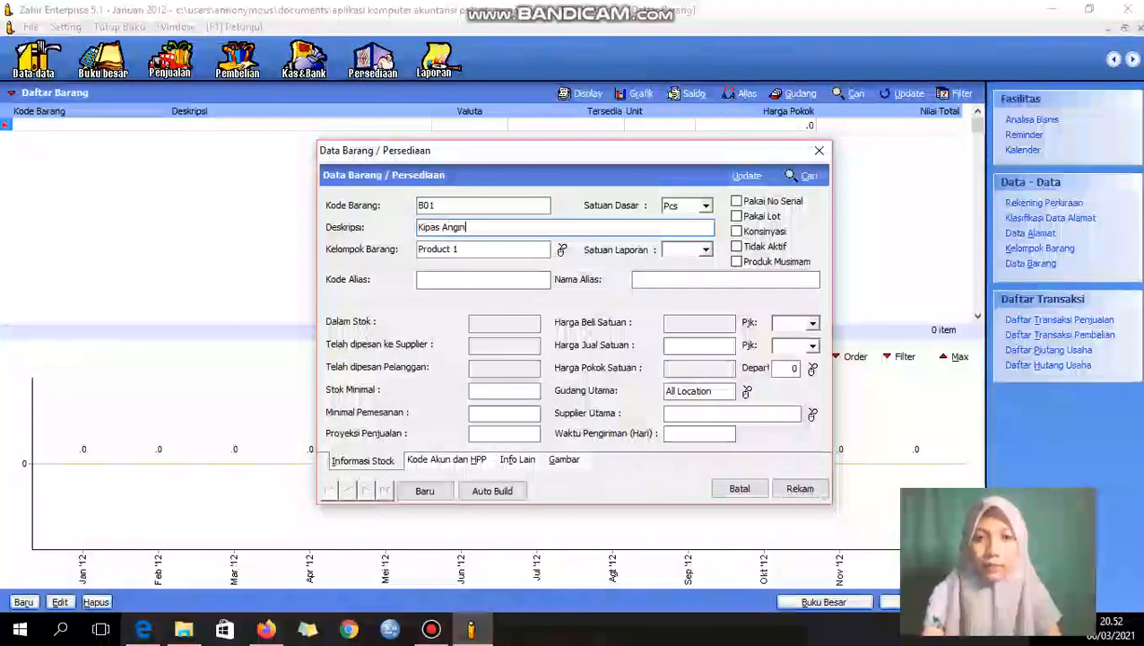
{"action": "left_click", "coordinate": [707, 206]}
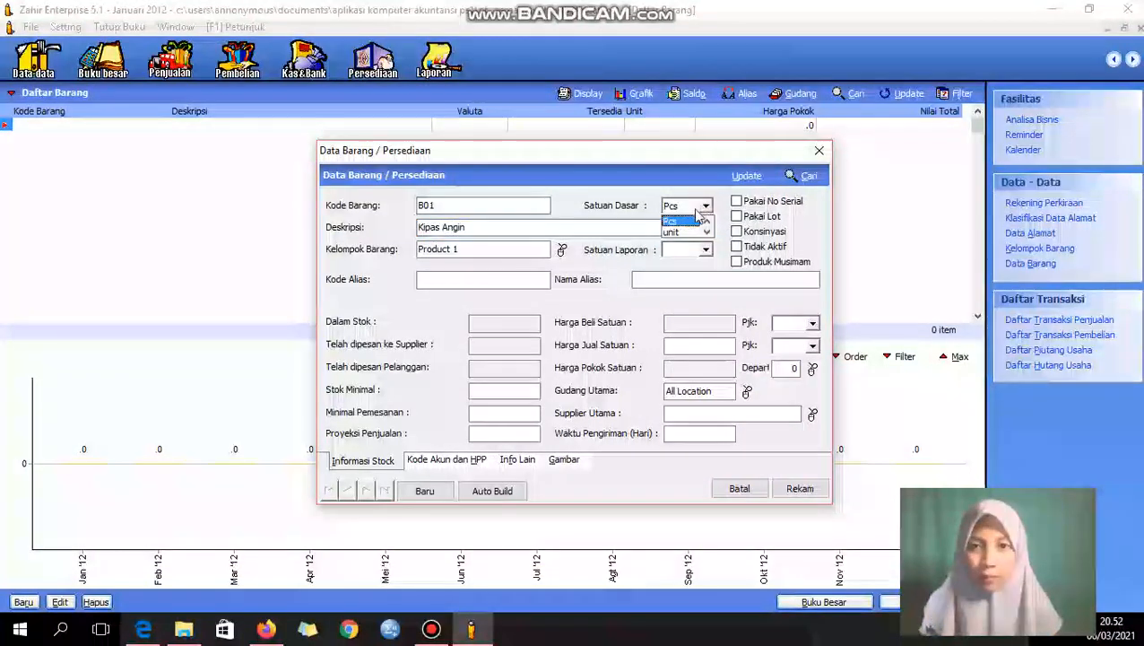
{"action": "left_click", "coordinate": [674, 232]}
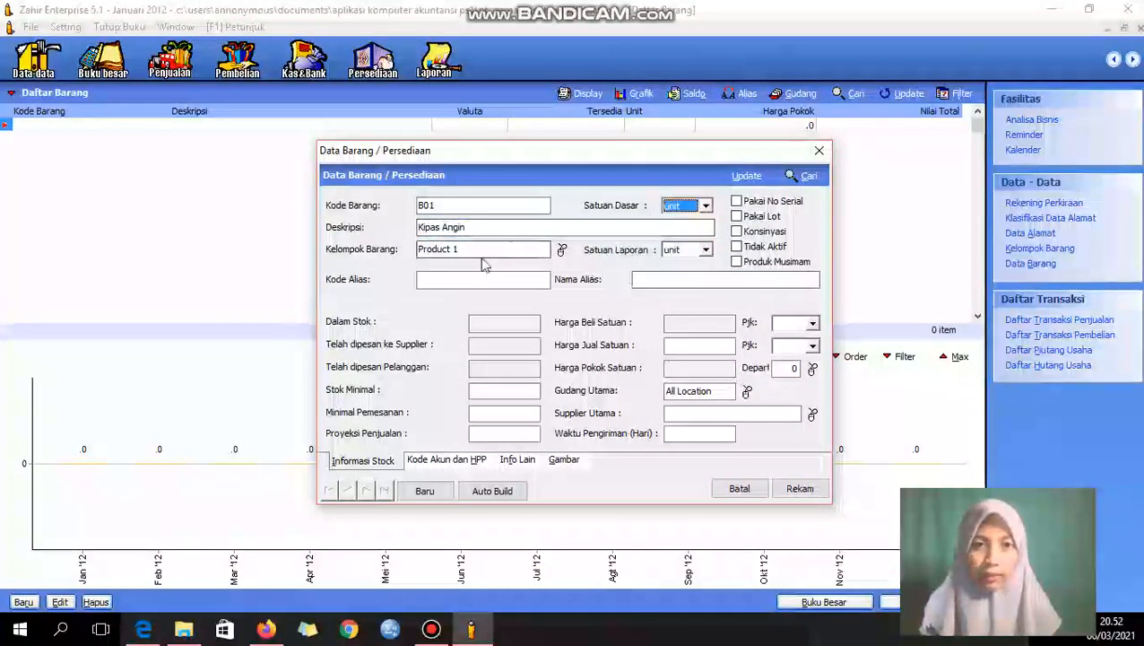
- Create the item group Elektronik with warehouse Depok from the item's group selection, checking the case-study PDF, and save it
{"action": "left_click", "coordinate": [561, 249]}
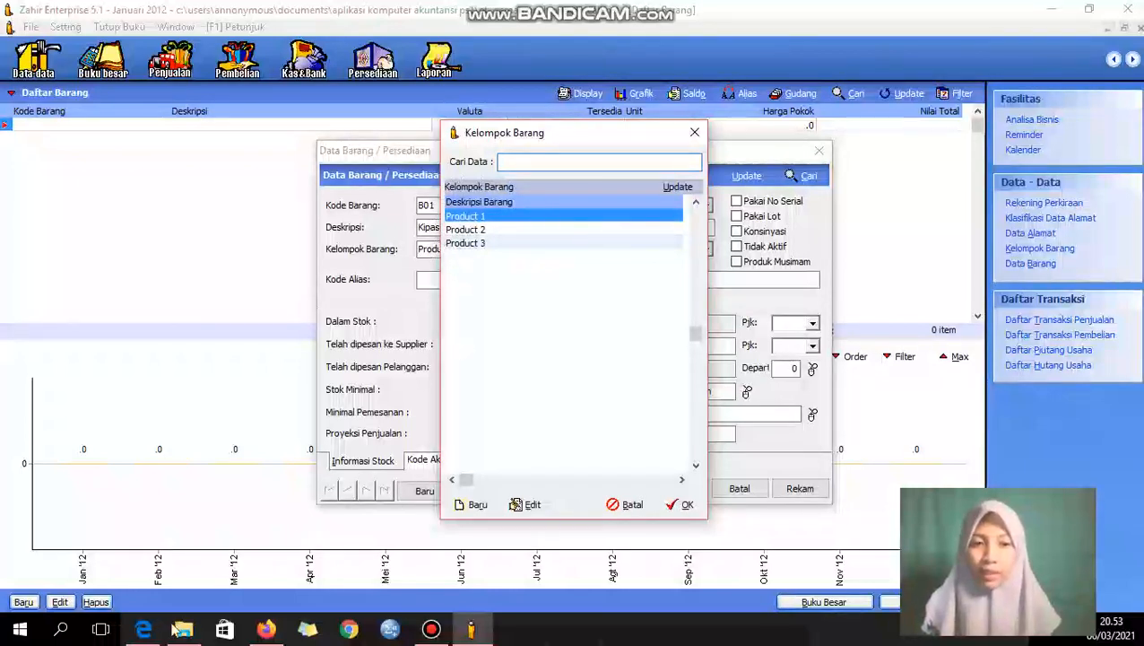
{"action": "left_click", "coordinate": [143, 630]}
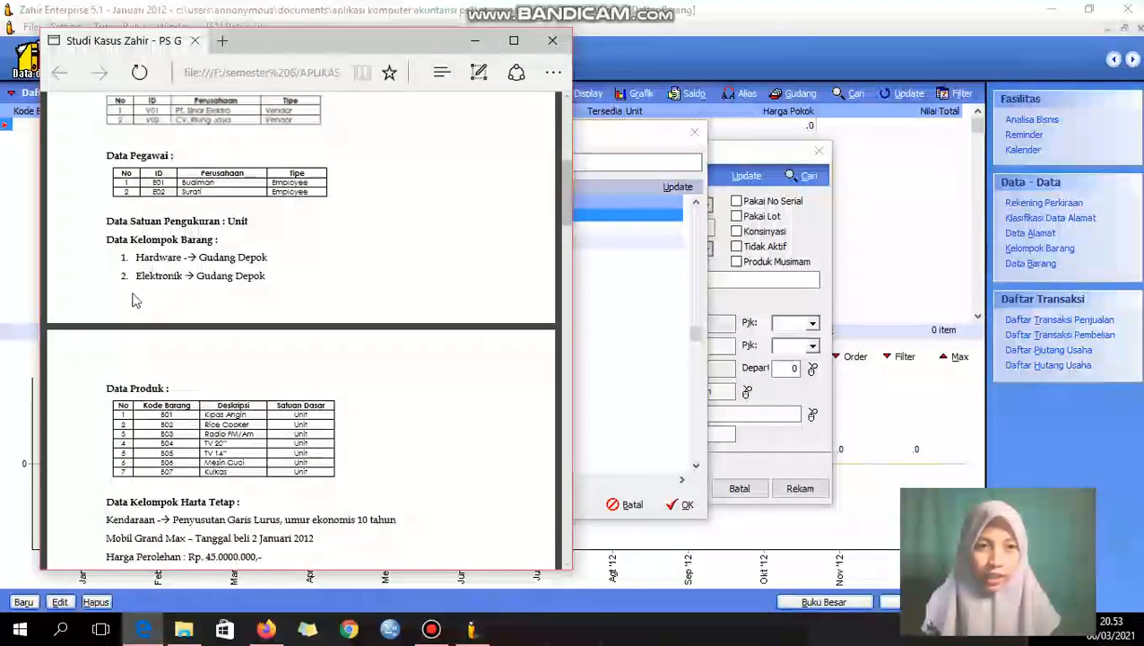
{"action": "left_click", "coordinate": [474, 40]}
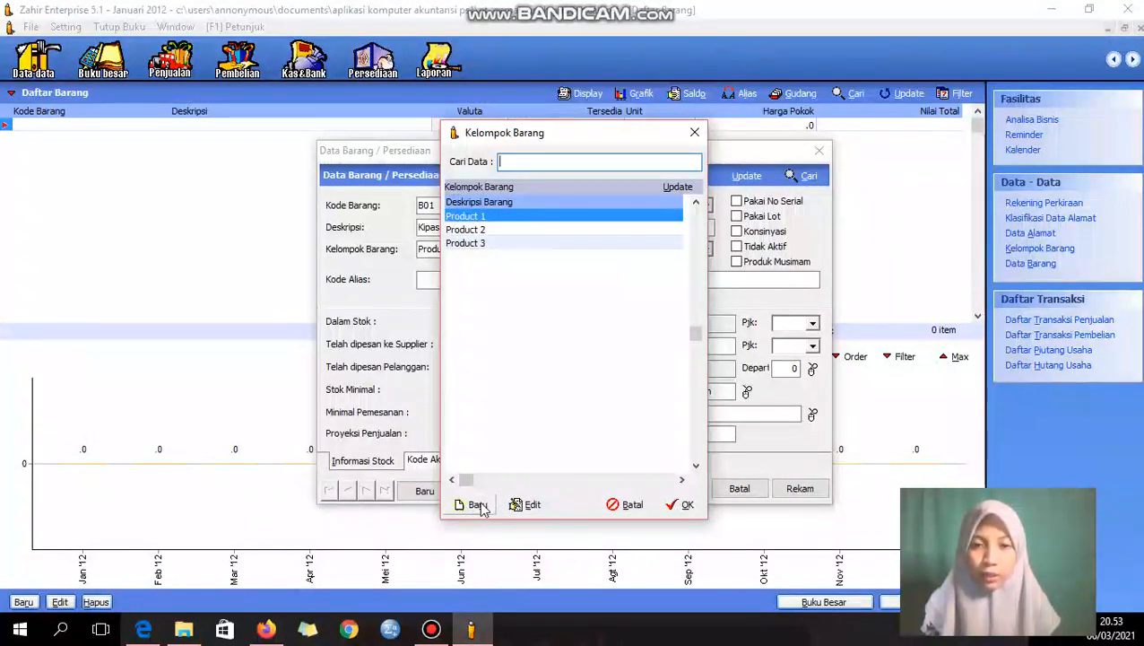
{"action": "left_click", "coordinate": [478, 505]}
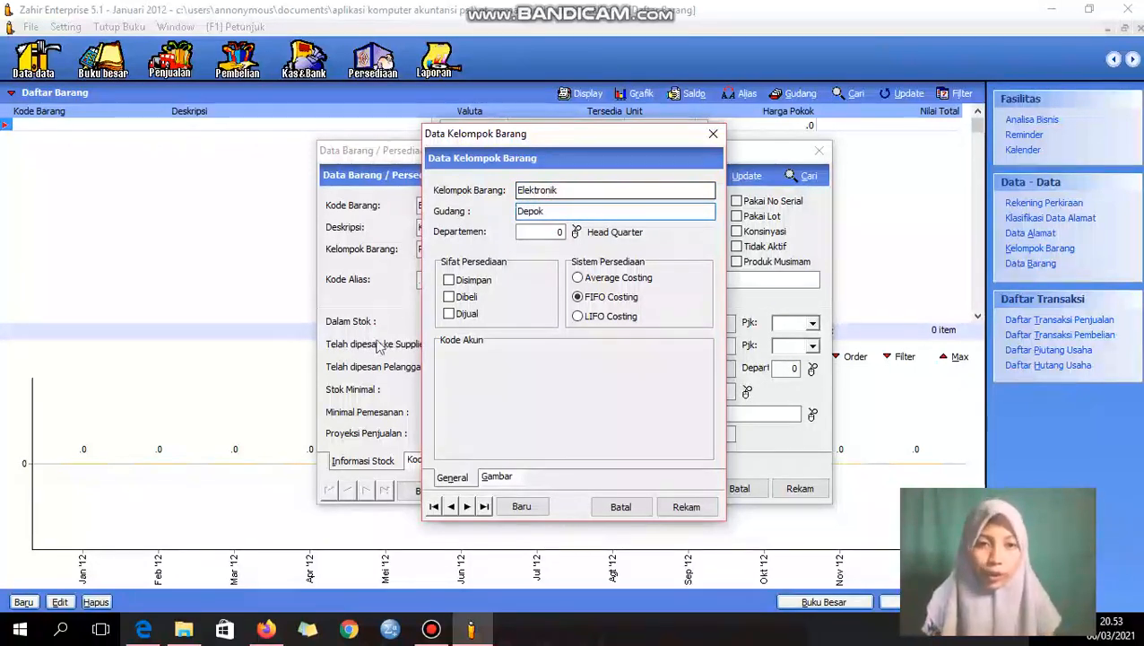
{"action": "left_click", "coordinate": [144, 629]}
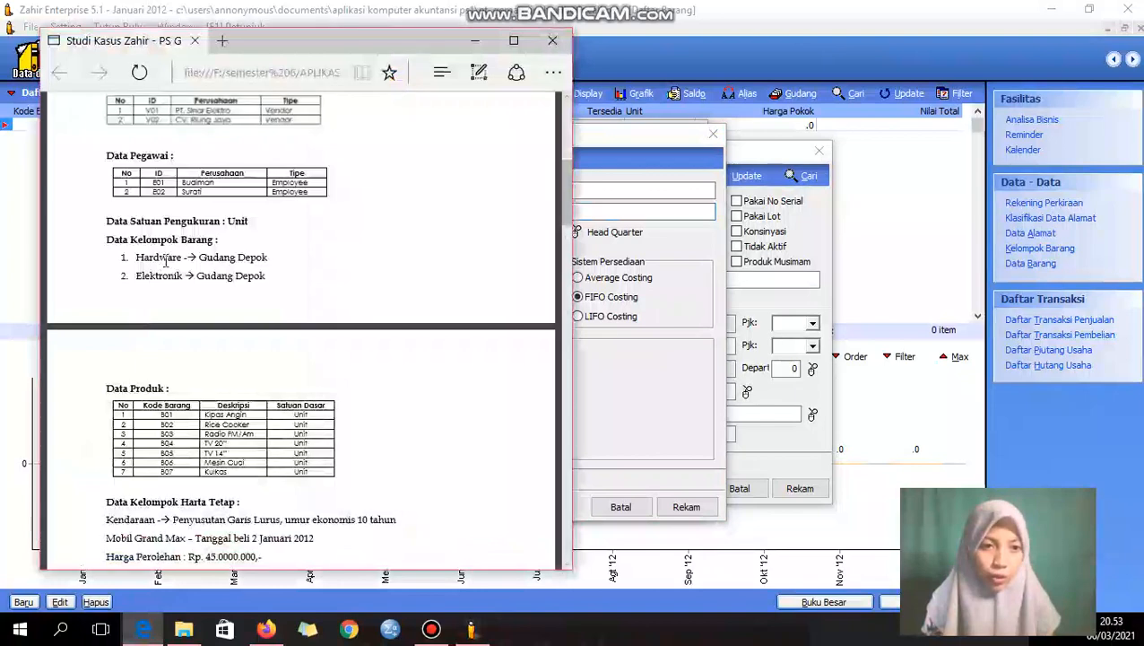
{"action": "left_click", "coordinate": [469, 38]}
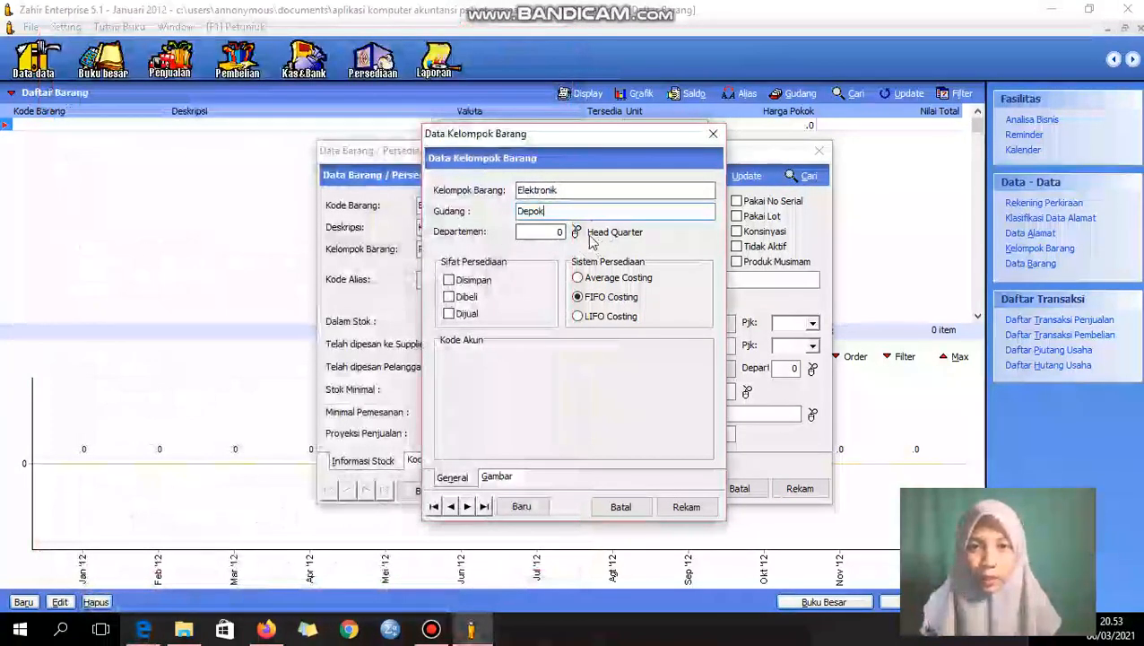
{"action": "left_click", "coordinate": [687, 507]}
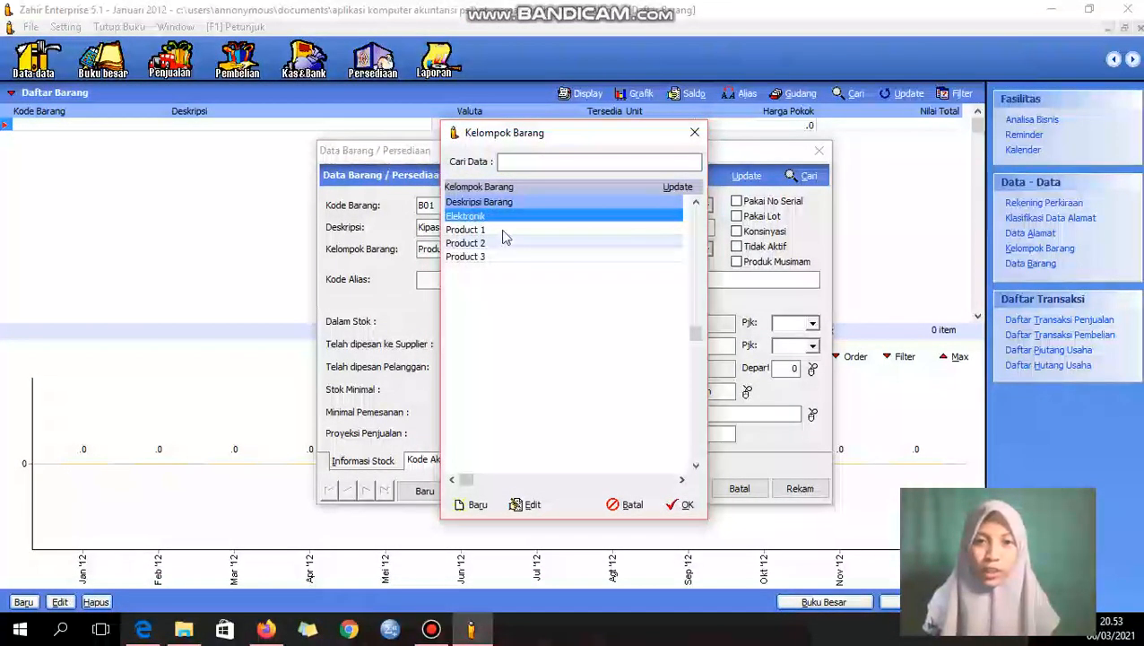
- Assign the Elektronik group to the Kipas Angin item and save the item record
{"action": "left_click", "coordinate": [684, 507]}
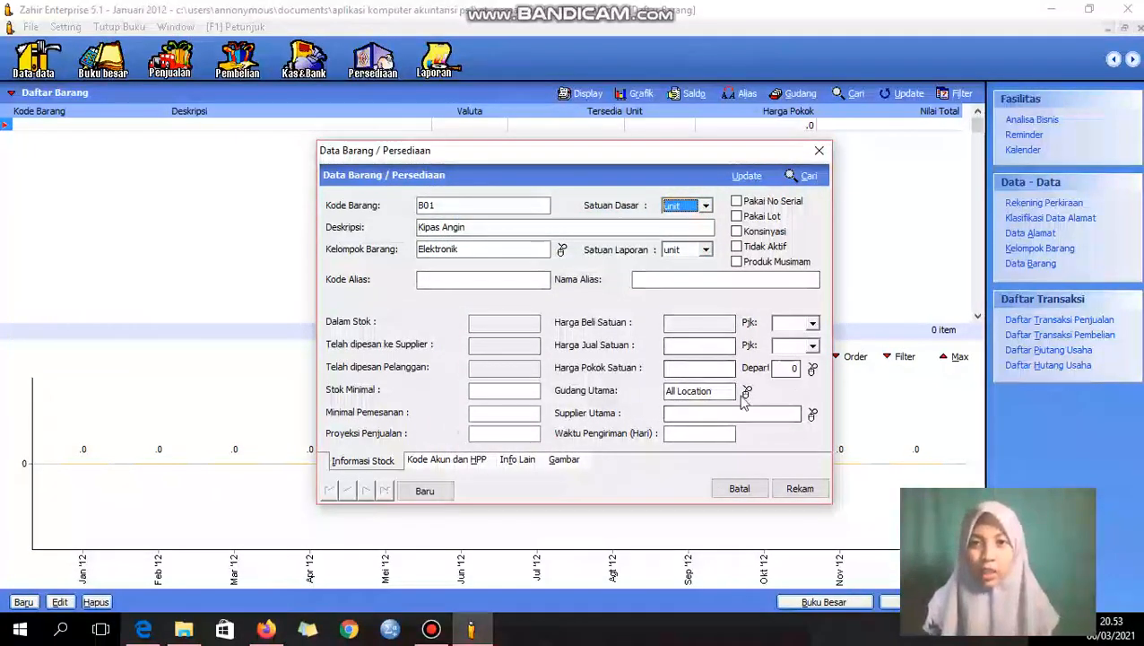
{"action": "left_click", "coordinate": [800, 491]}
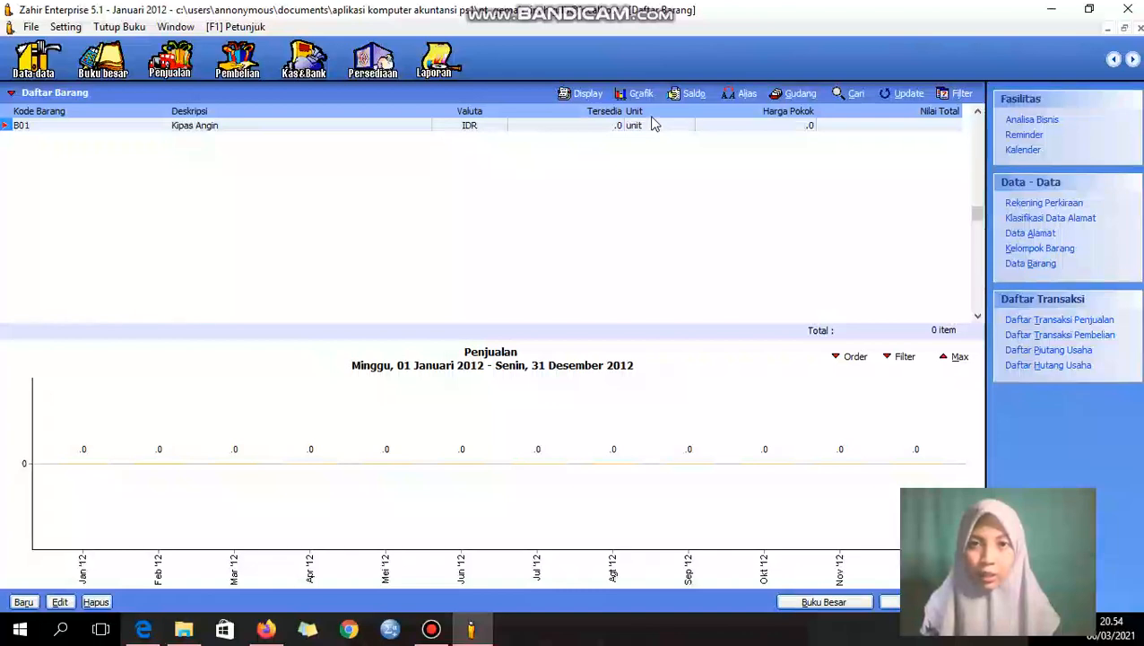
- Add a new item with code B02, description Rice Cooker and base unit unit, checking the case-study PDF, and save it
{"action": "left_click", "coordinate": [25, 602]}
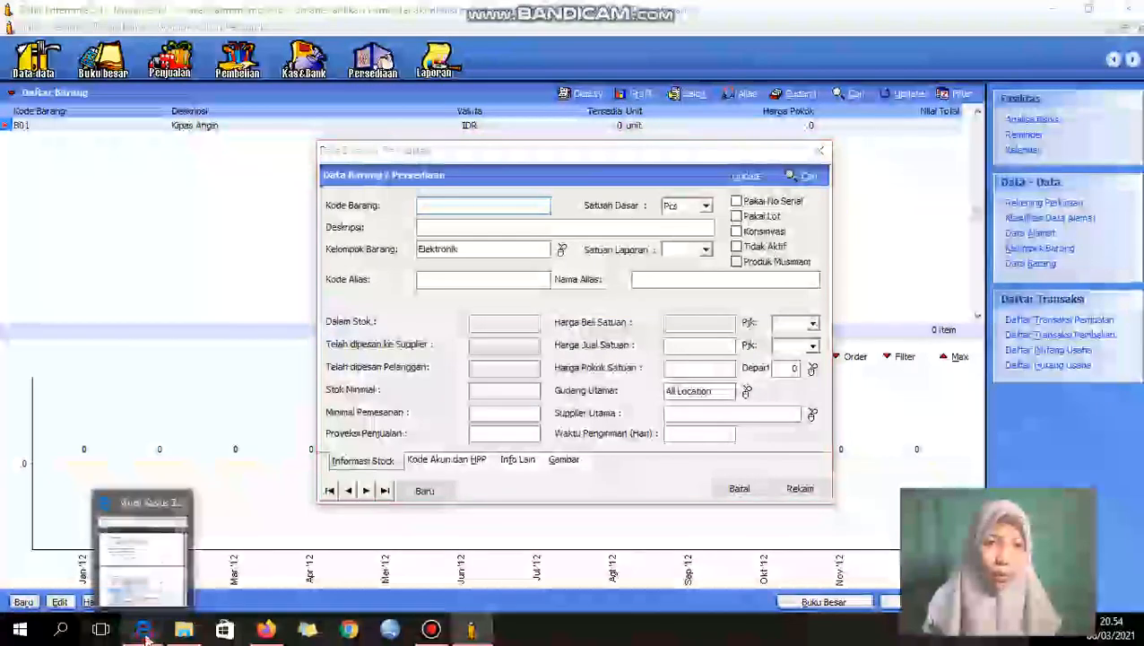
{"action": "left_click", "coordinate": [144, 629]}
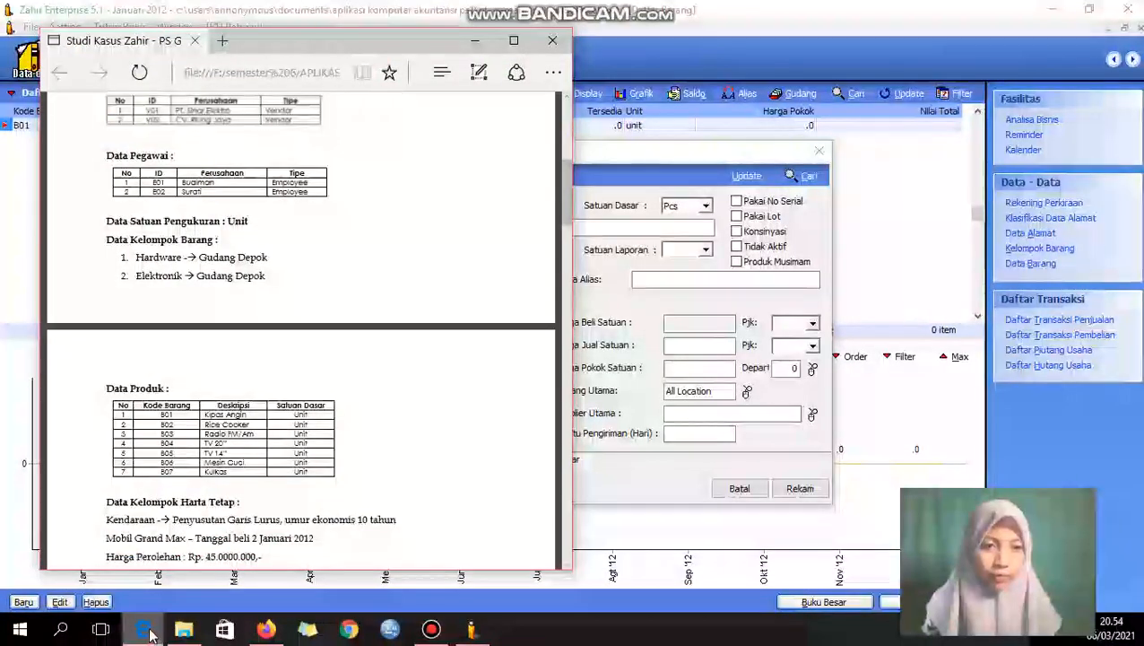
{"action": "left_click", "coordinate": [146, 631]}
{"action": "type", "text": "B02"}
{"action": "left_click", "coordinate": [429, 227]}
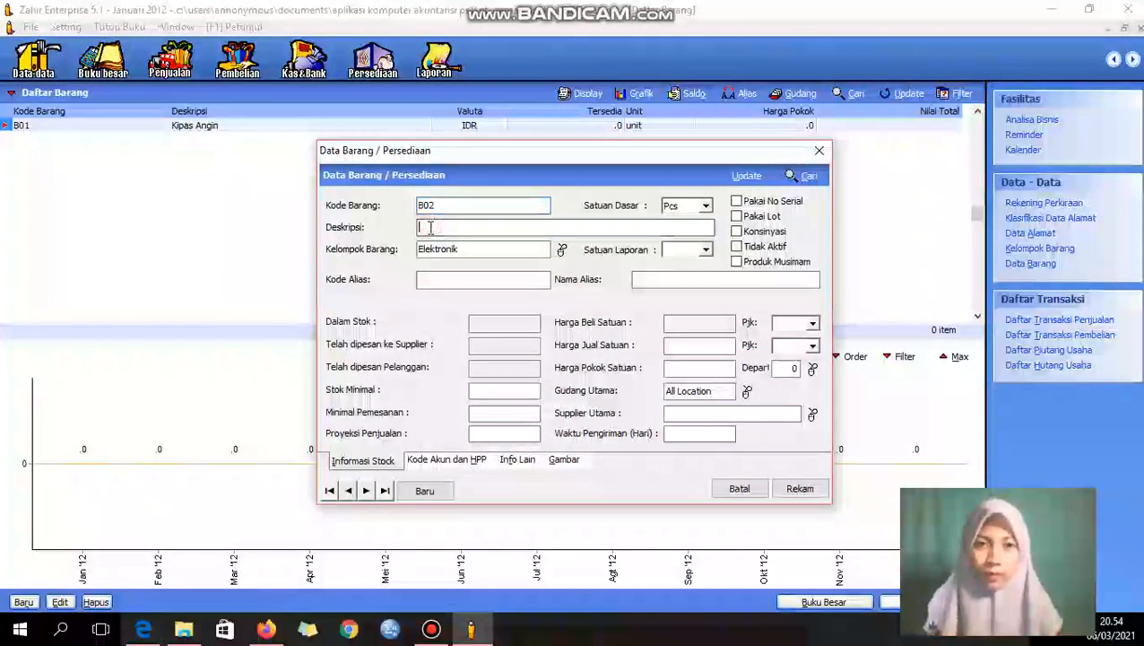
{"action": "type", "text": "Rice Cooker"}
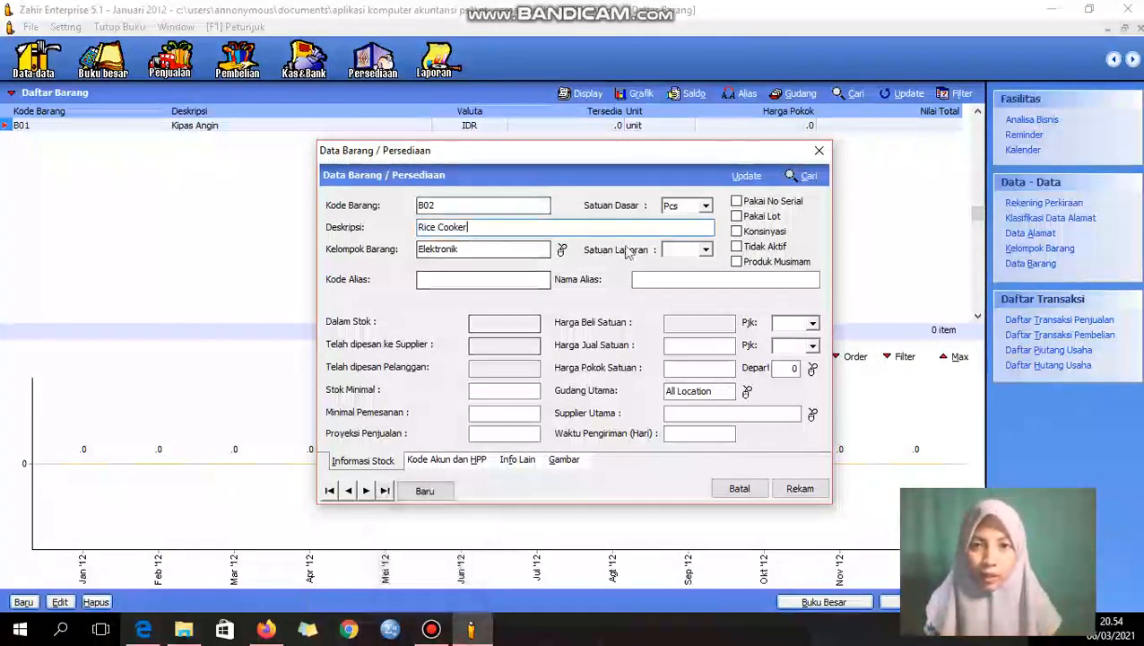
{"action": "left_click", "coordinate": [705, 205]}
{"action": "left_click", "coordinate": [696, 232]}
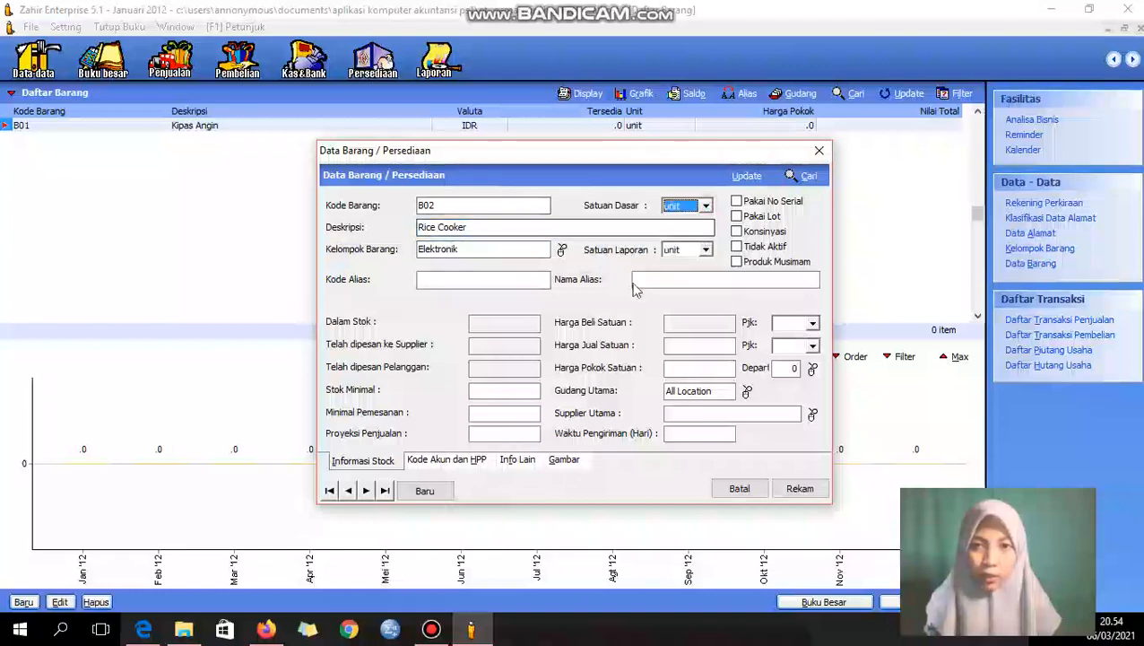
{"action": "left_click", "coordinate": [794, 489]}
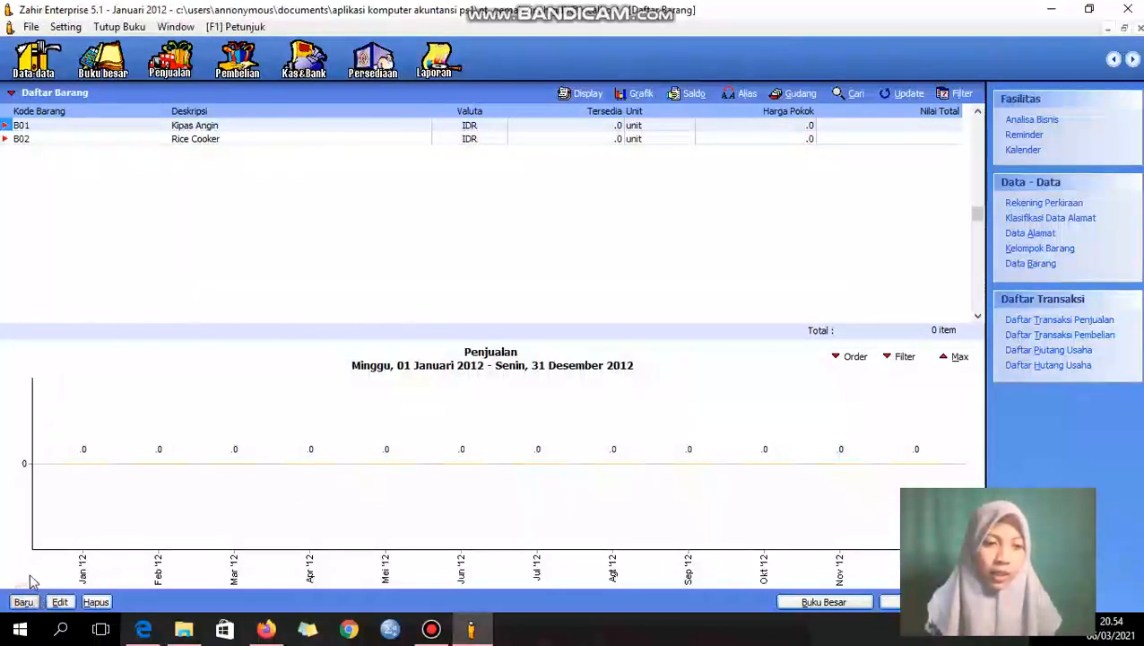
- Start another new item record and consult the product table in the case-study PDF for the next product
{"action": "left_click", "coordinate": [25, 602]}
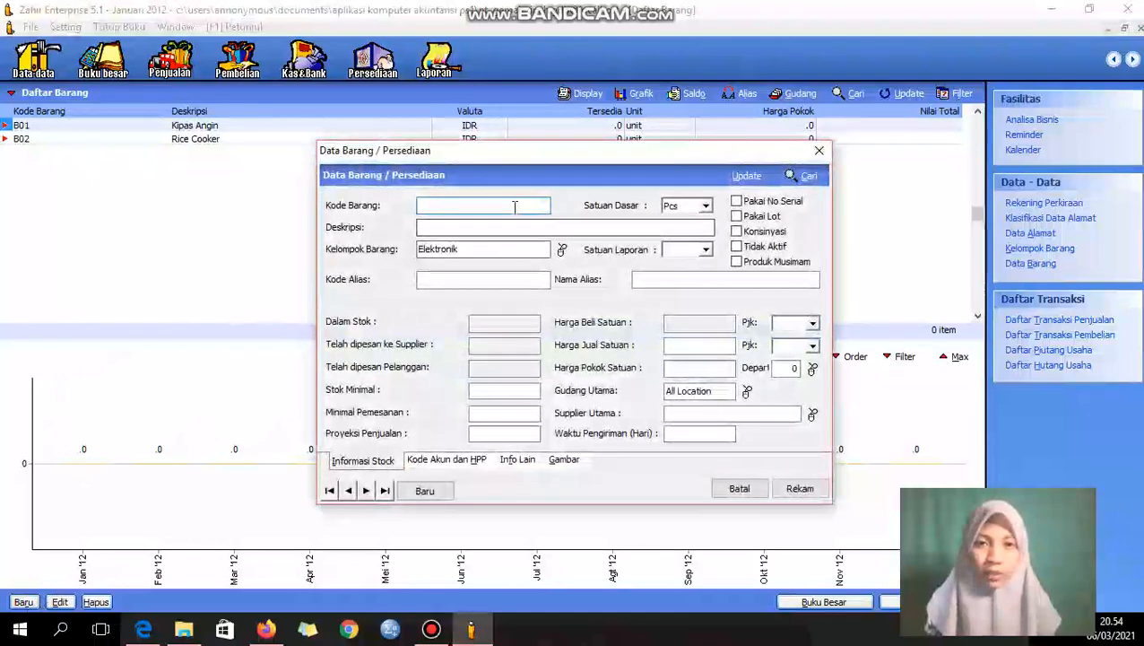
{"action": "left_click", "coordinate": [143, 630]}
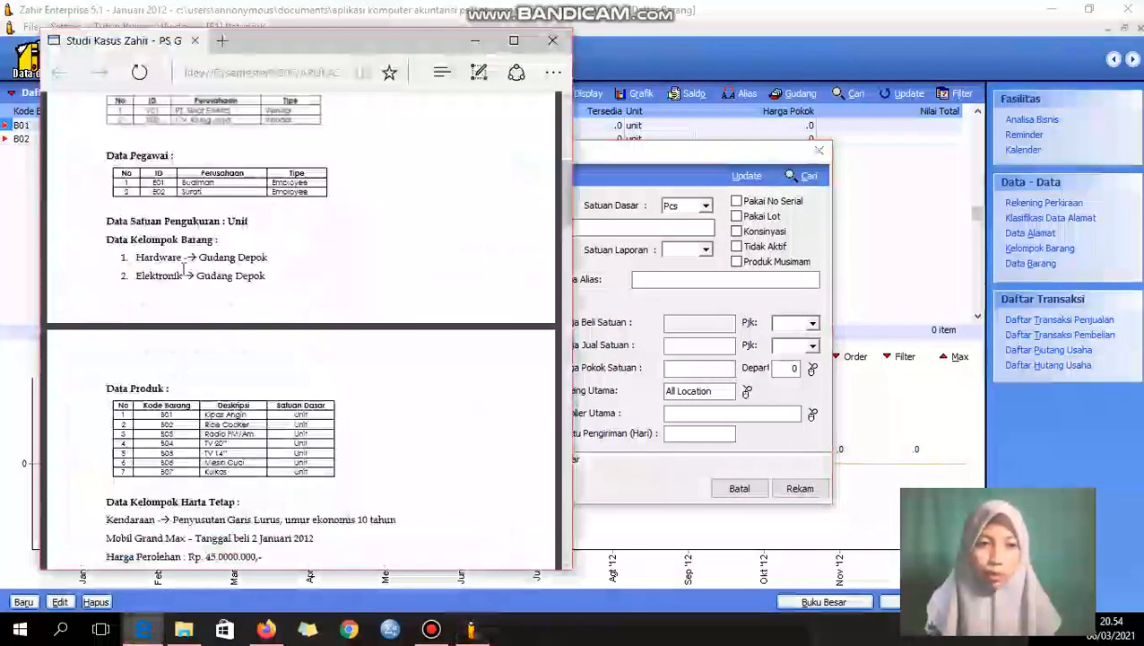
{"action": "scroll", "coordinate": [161, 376], "scroll_direction": "down", "scroll_amount": 3}
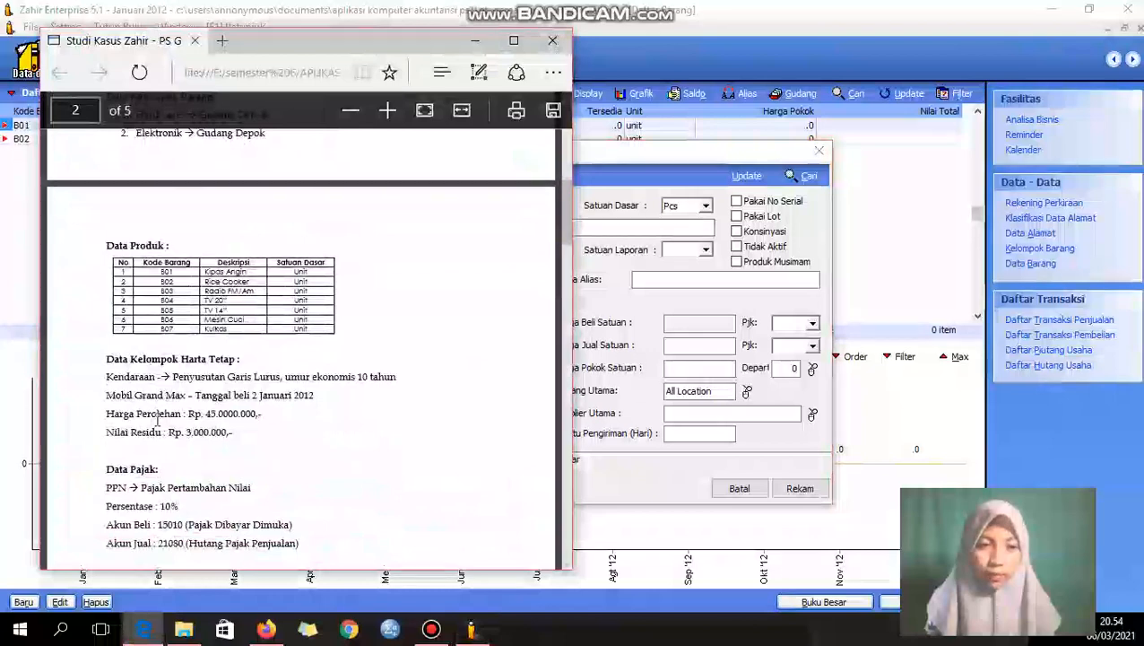
{"action": "scroll", "coordinate": [183, 363], "scroll_direction": "up", "scroll_amount": 2}
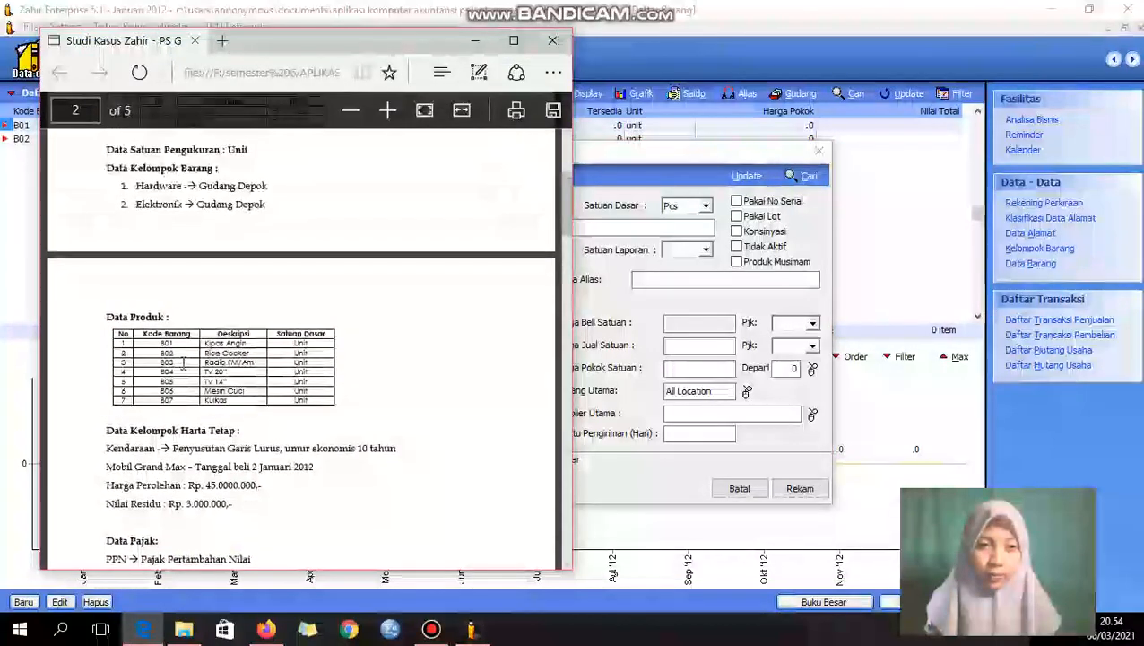
{"action": "scroll", "coordinate": [183, 363], "scroll_direction": "up", "scroll_amount": 2}
{"action": "scroll", "coordinate": [269, 323], "scroll_direction": "down", "scroll_amount": 4}
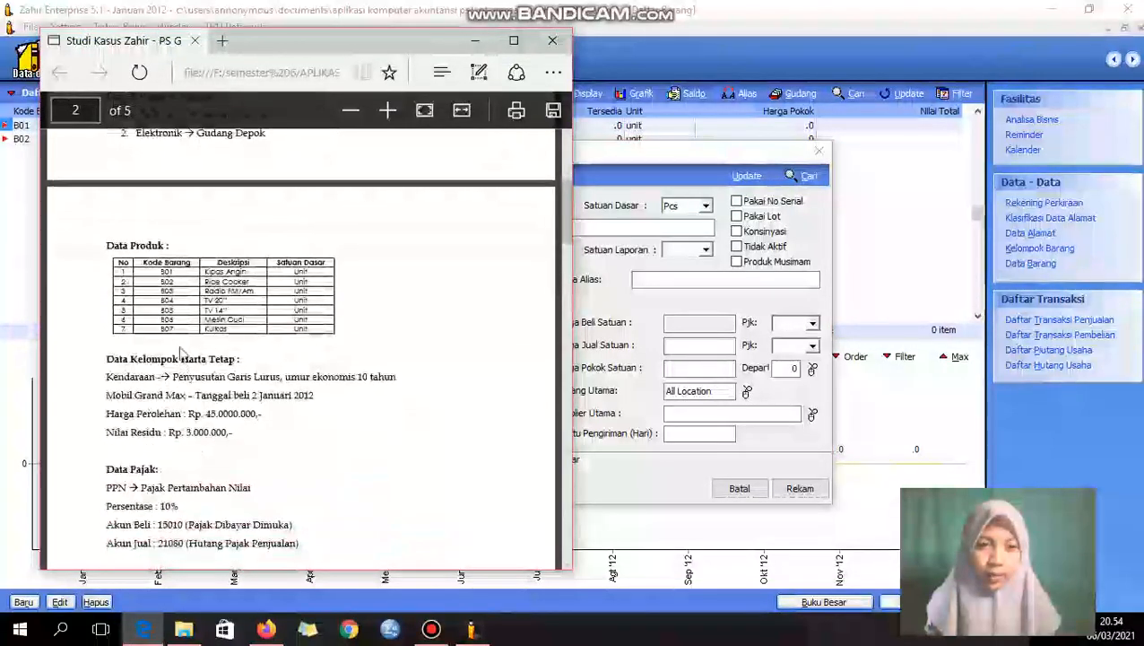
{"action": "left_click", "coordinate": [476, 41]}
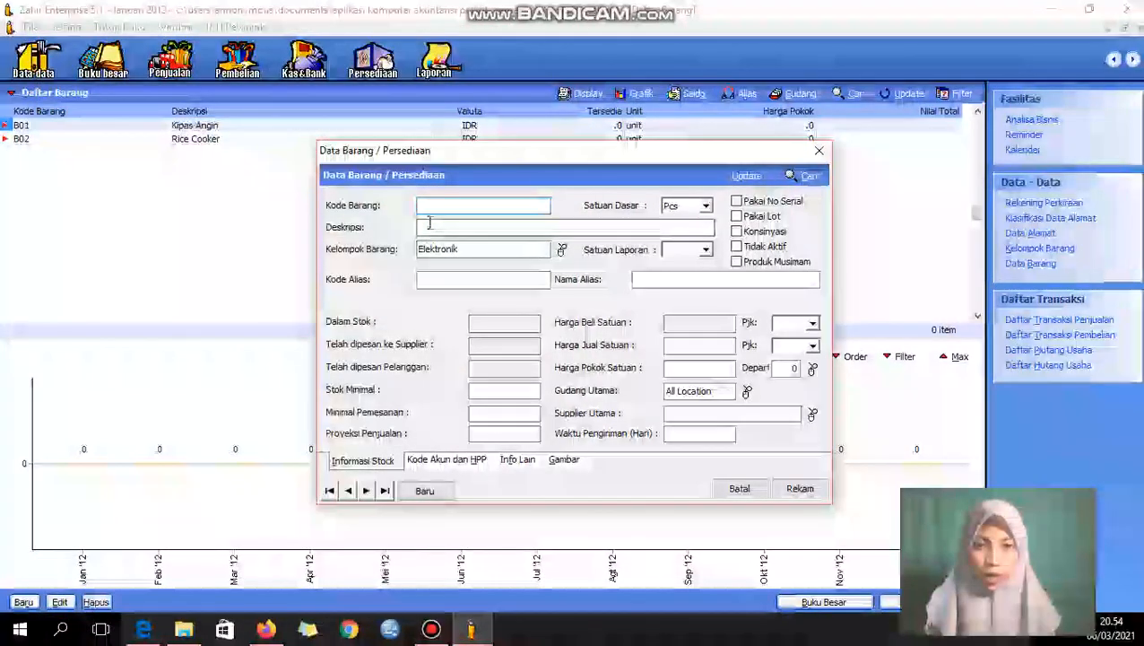
- Set the new item's base unit to unit and go to its empty description field
{"action": "left_click", "coordinate": [707, 207]}
{"action": "left_click", "coordinate": [681, 228]}
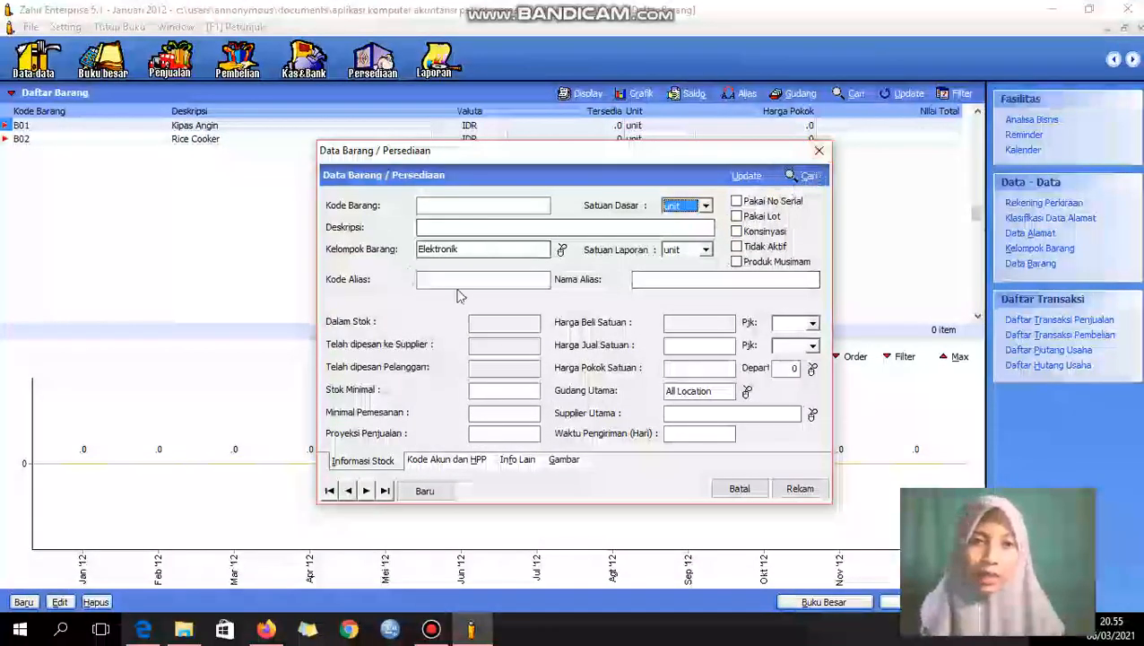
{"action": "left_click", "coordinate": [439, 209]}
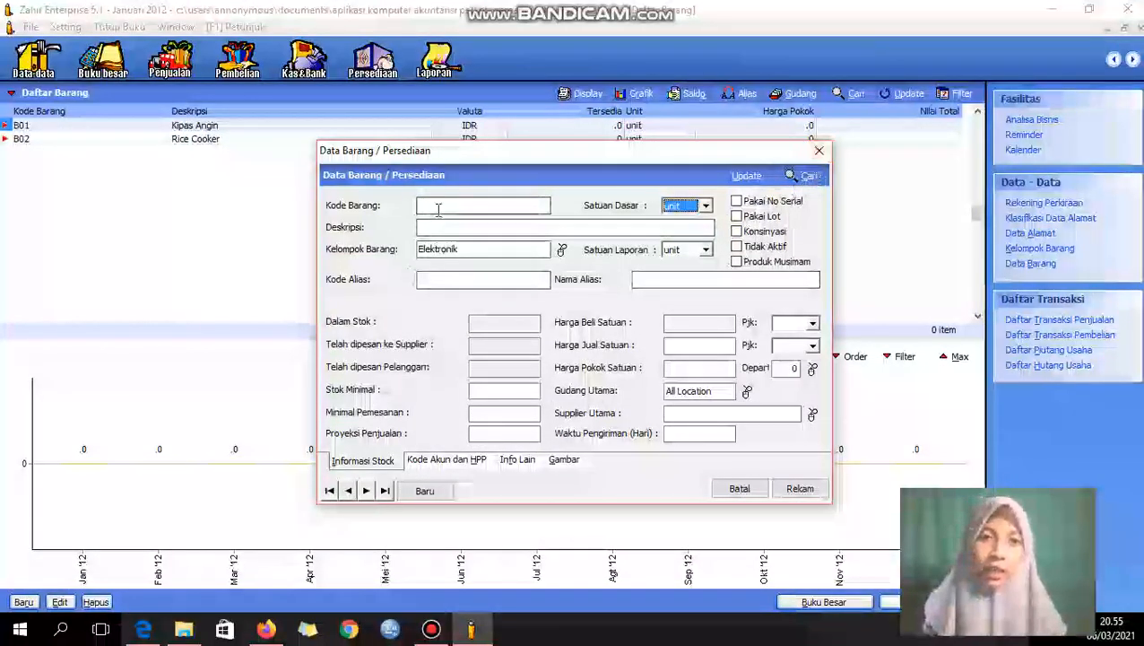
{"action": "left_click", "coordinate": [441, 226]}
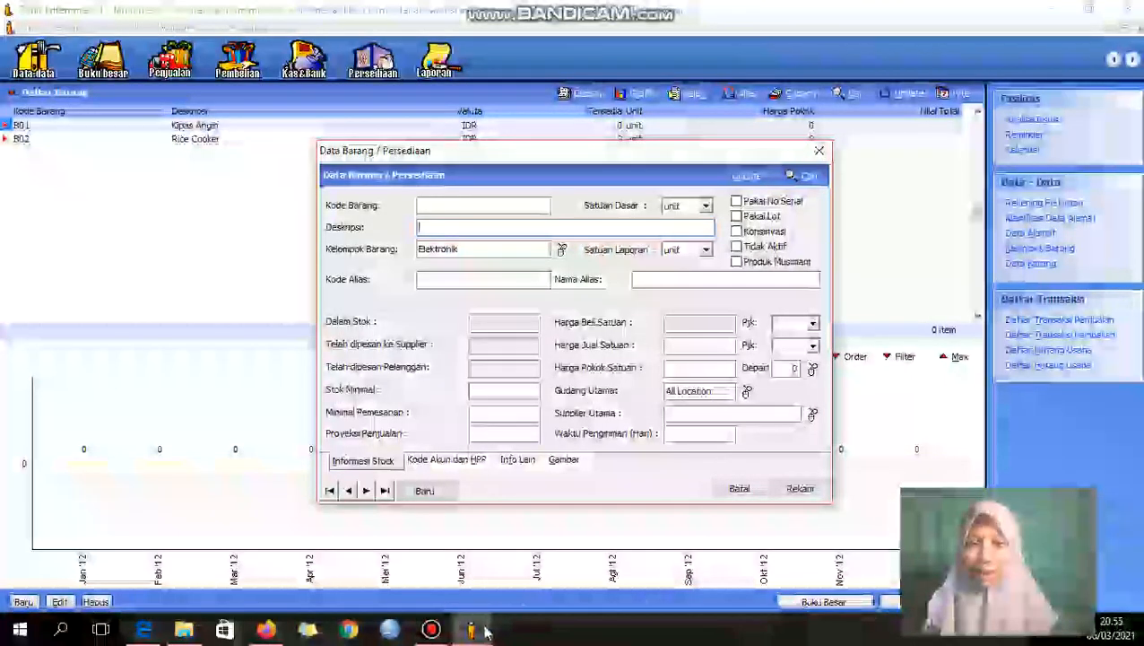
{"action": "mouse_move", "coordinate": [482, 631]}
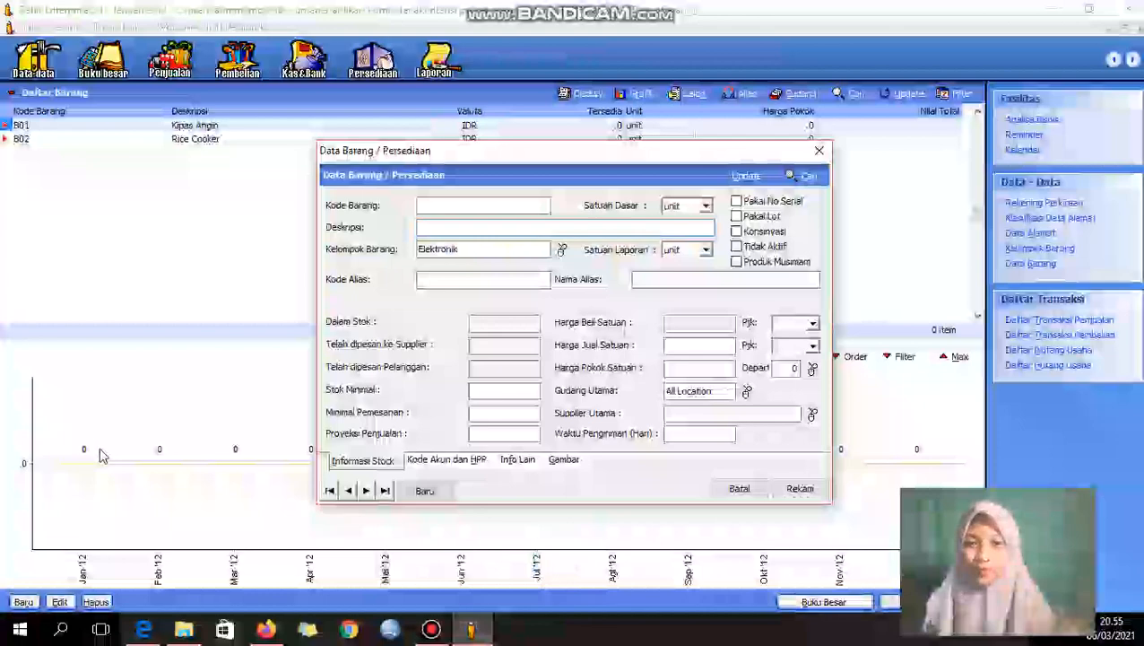
{"action": "left_click", "coordinate": [432, 626]}
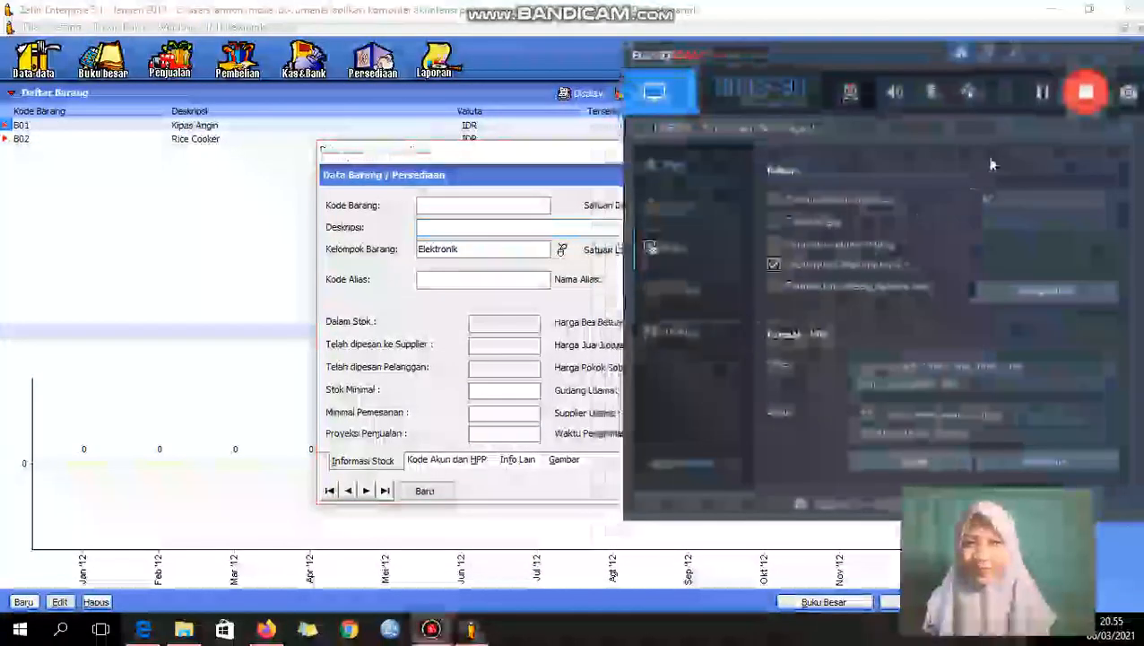